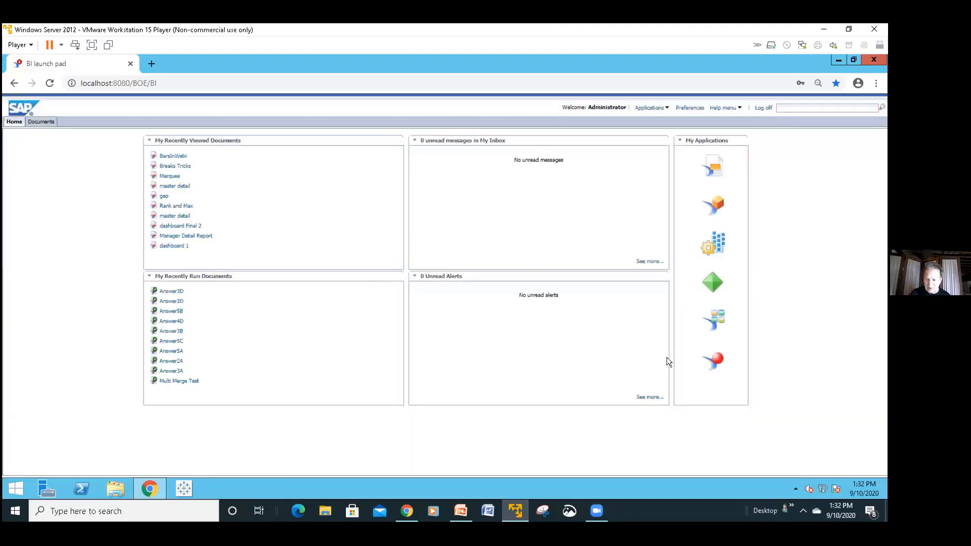
- Create a new Web Intelligence document that uses the efashion training universe as its data source
left_click(708, 355)
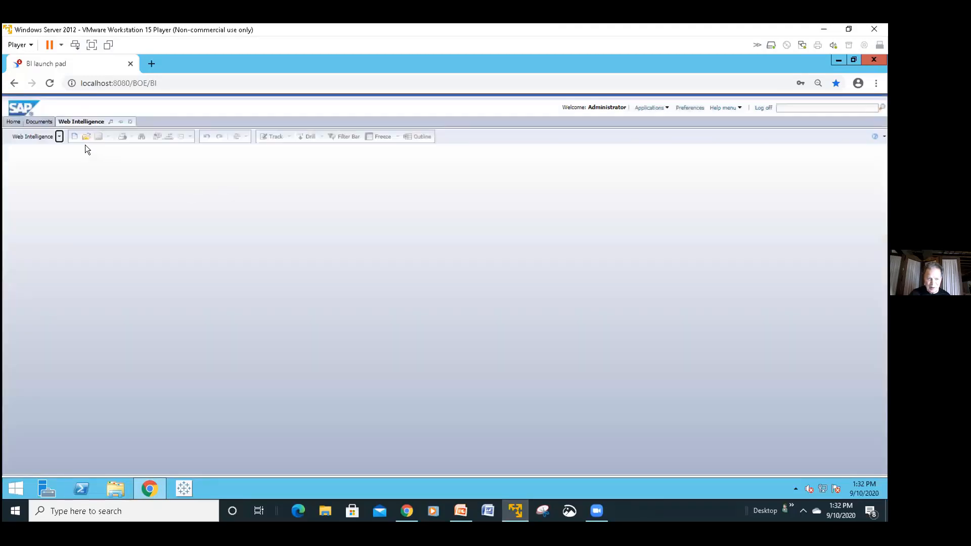
left_click(75, 137)
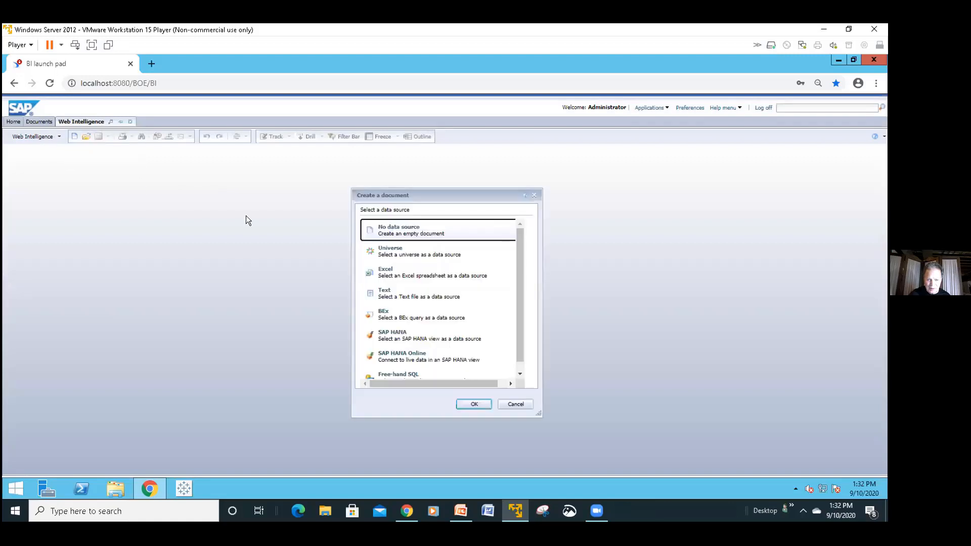
left_click(421, 255)
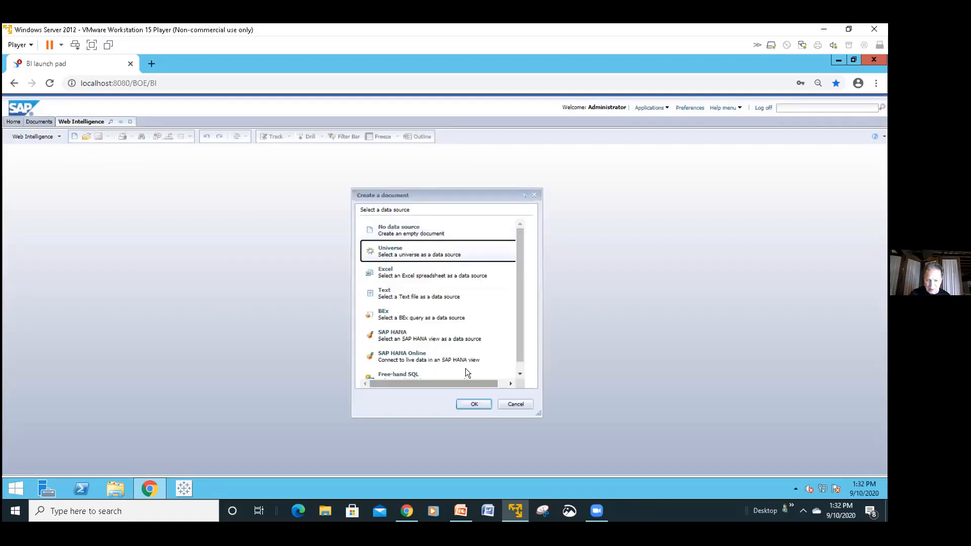
left_click(473, 404)
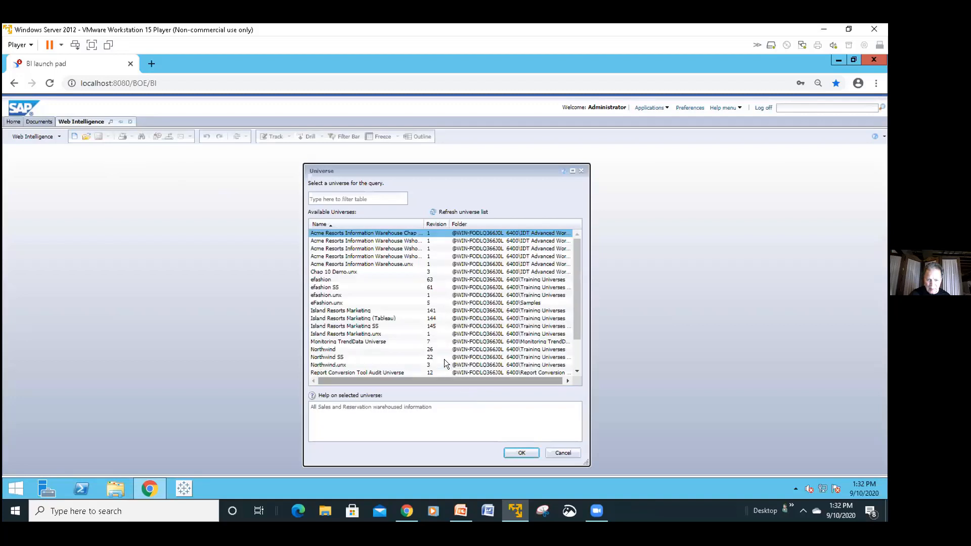
left_click(328, 279)
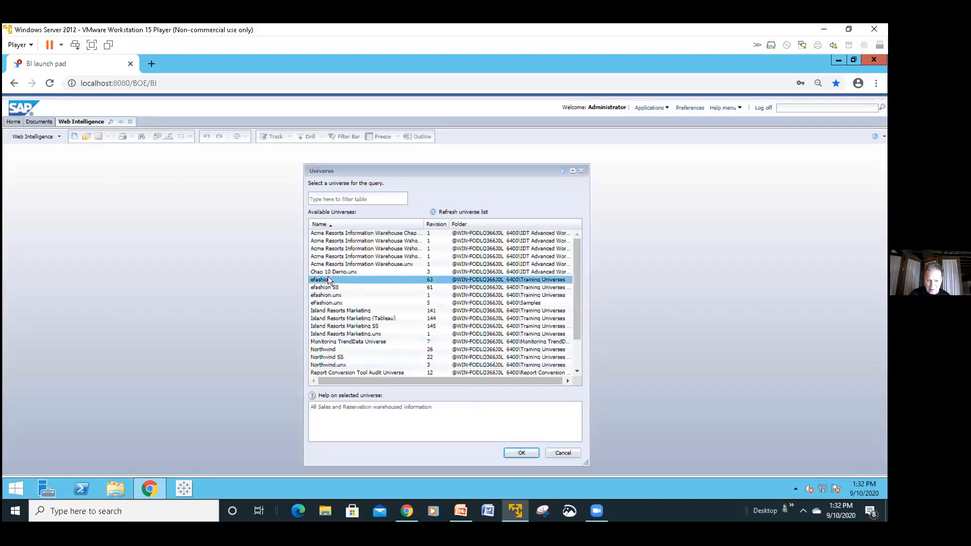
double_click(329, 279)
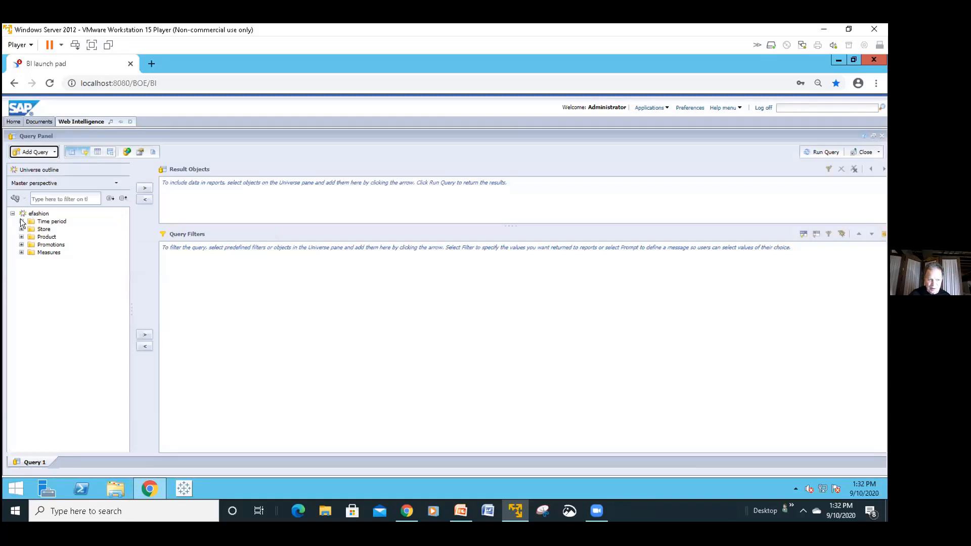
- Add Year and Quarter from Time period and State from Store to the query's result objects
left_click(21, 222)
double_click(50, 229)
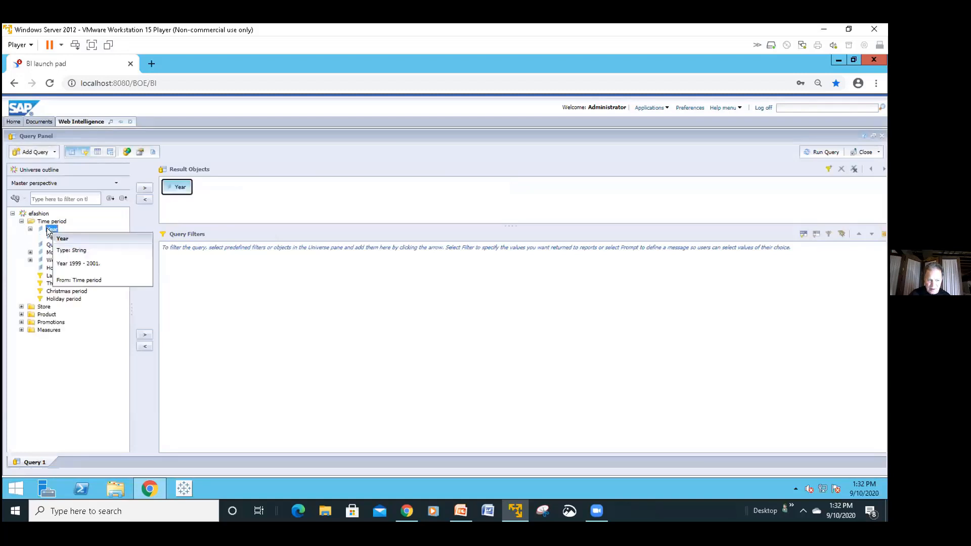
double_click(52, 244)
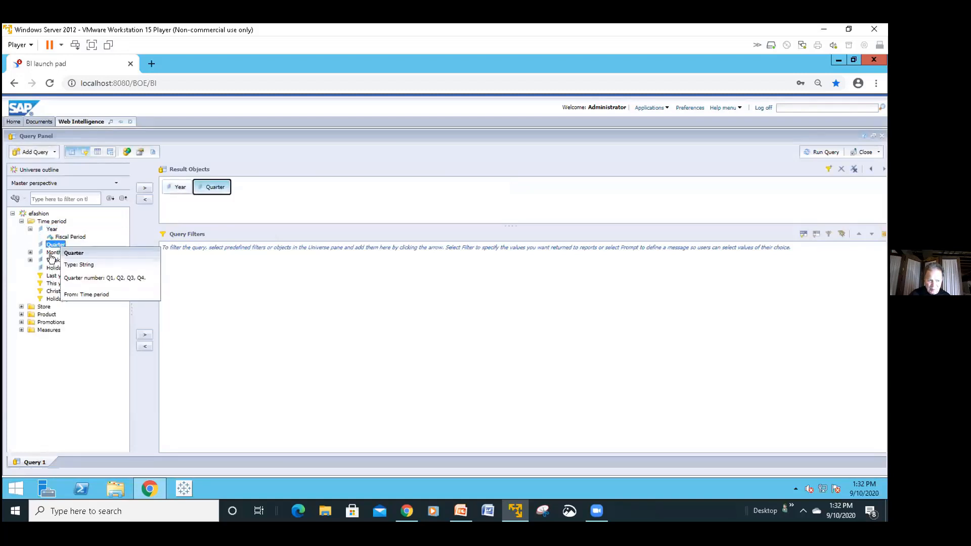
left_click(21, 307)
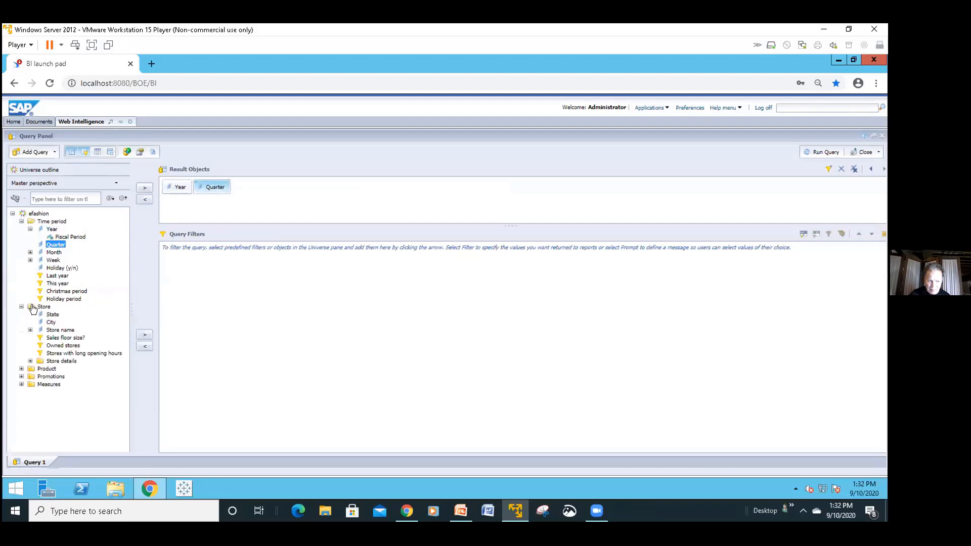
left_click(51, 314)
double_click(49, 313)
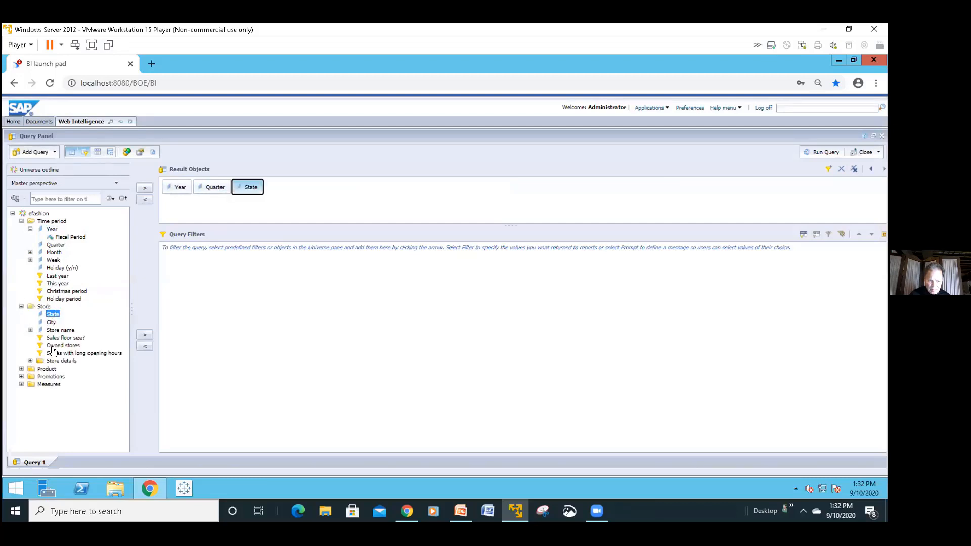
- Add Sales revenue, Quantity sold and Margin to the result objects, leaving out Discount, and run the query
double_click(49, 384)
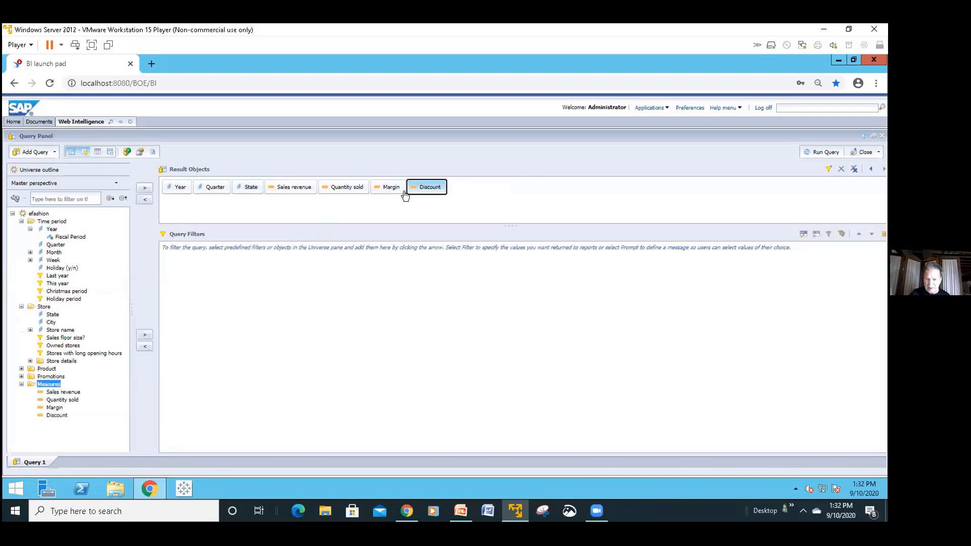
left_click_drag(412, 188, 132, 217)
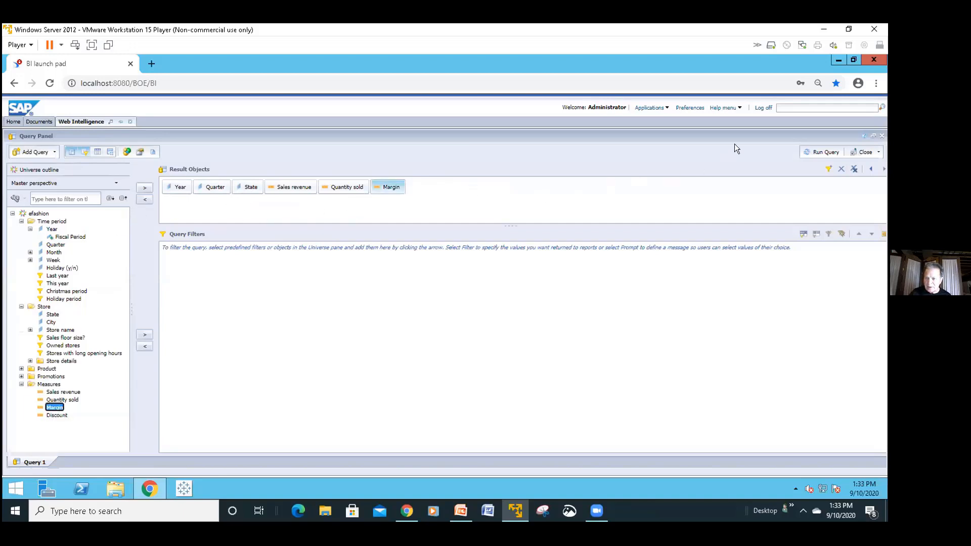
left_click(820, 152)
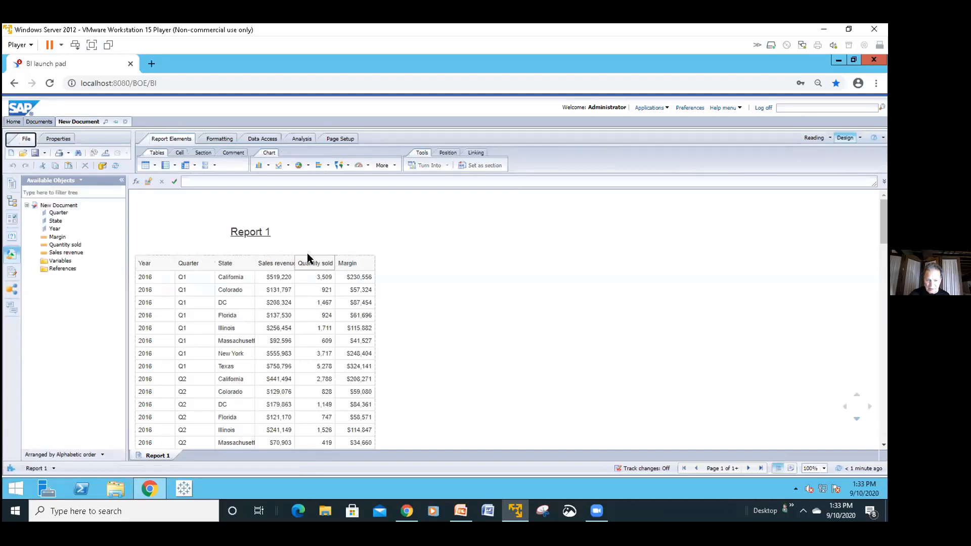
- Shift the table slightly to the right beneath the report title and delete its Margin column
left_click(312, 254)
left_click_drag(329, 250, 331, 248)
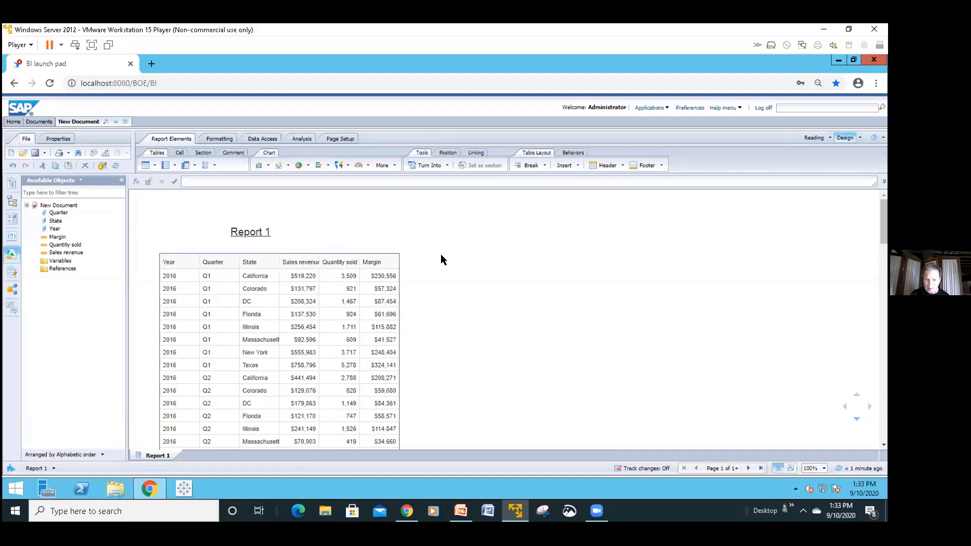
left_click(234, 275)
left_click(350, 287)
left_click(365, 284)
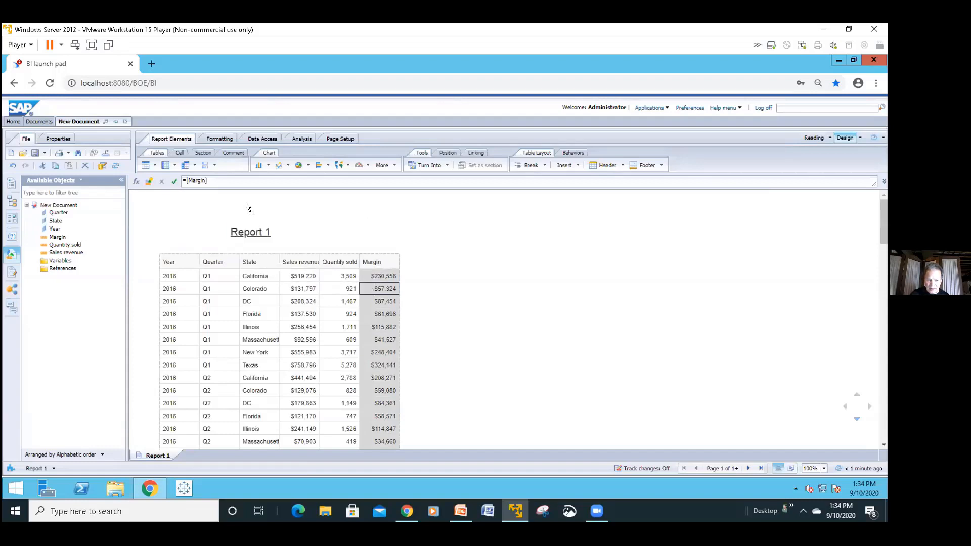
key("Delete")
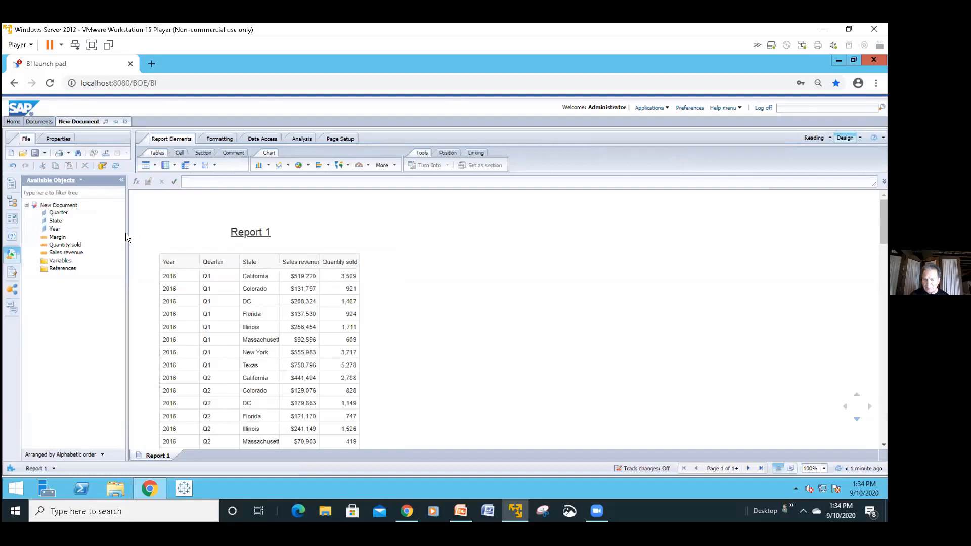
- Show the analysis functions and delete the Quarter column so the table is summarised by year and state
left_click(187, 195)
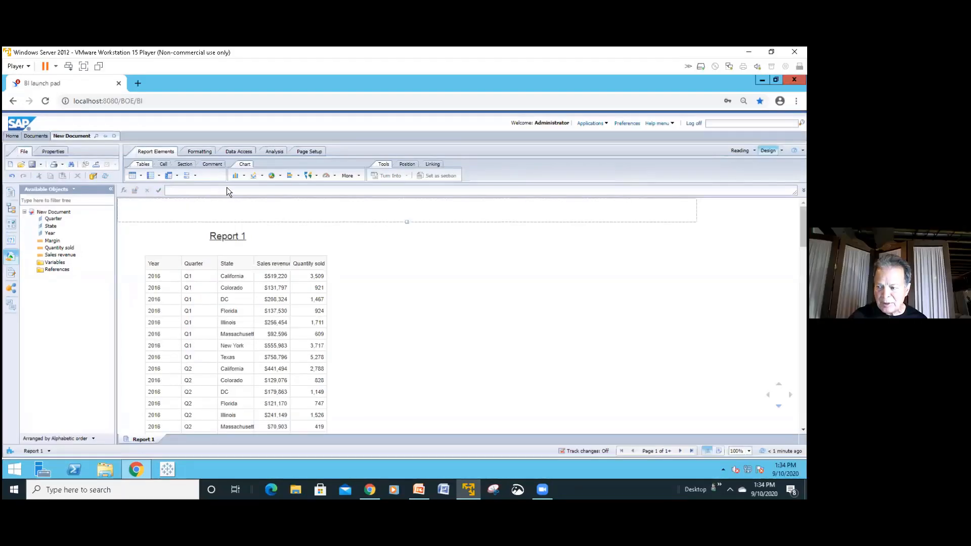
left_click(274, 153)
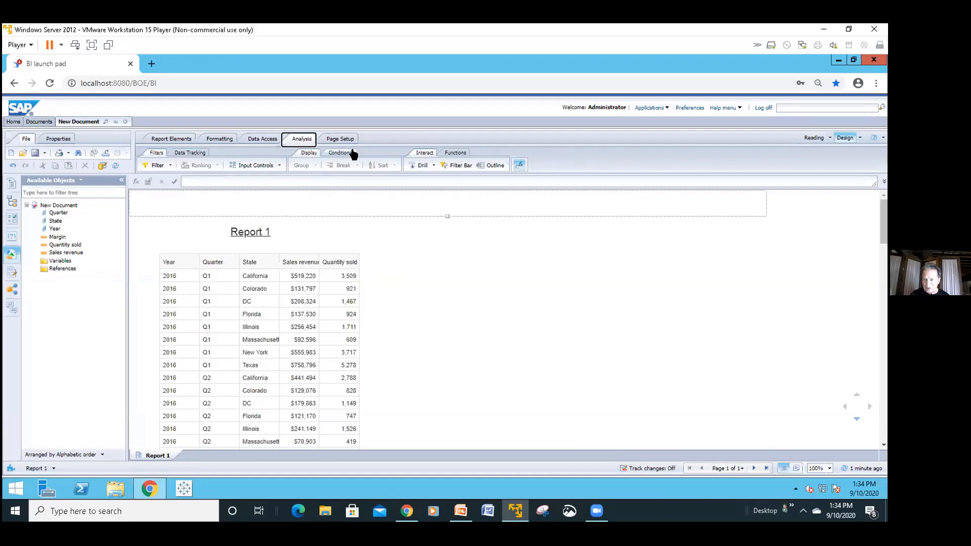
left_click(452, 154)
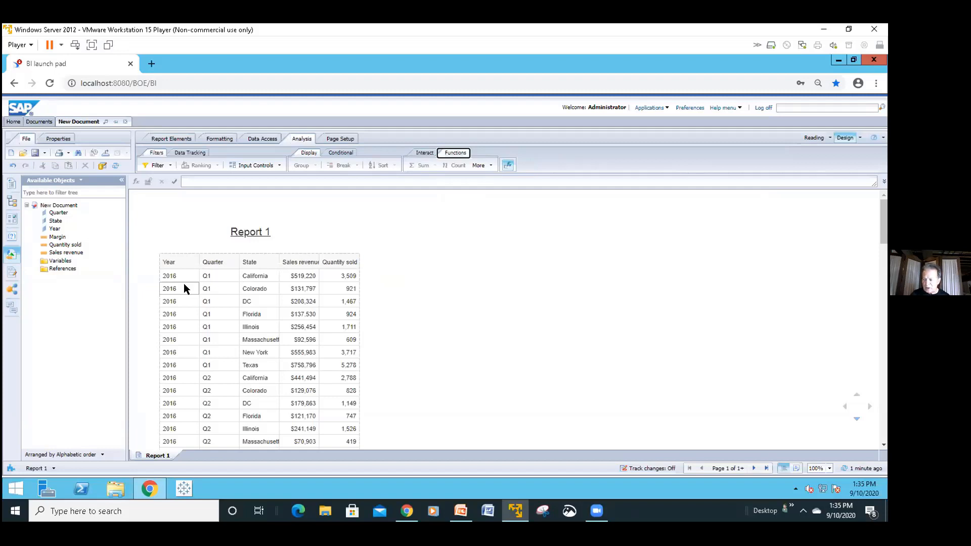
left_click(211, 290)
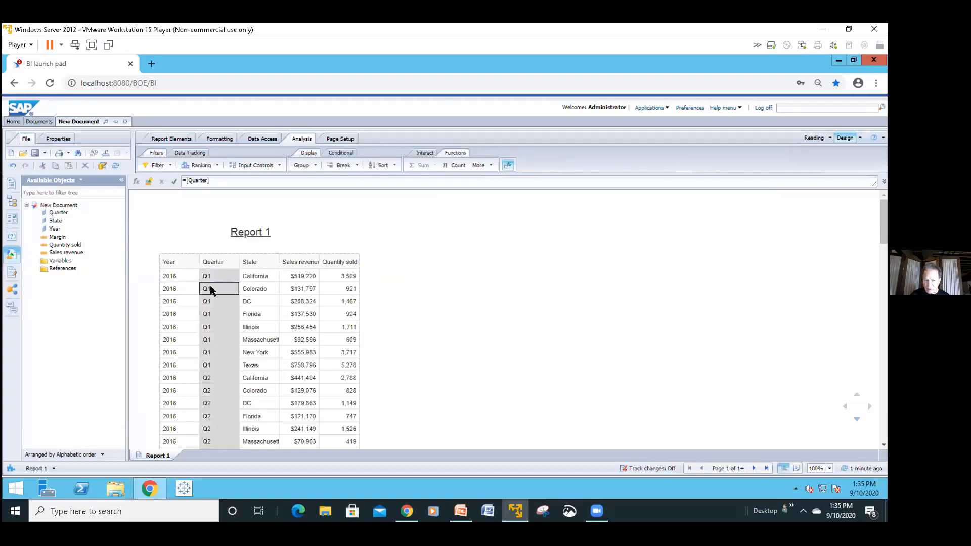
right_click(215, 286)
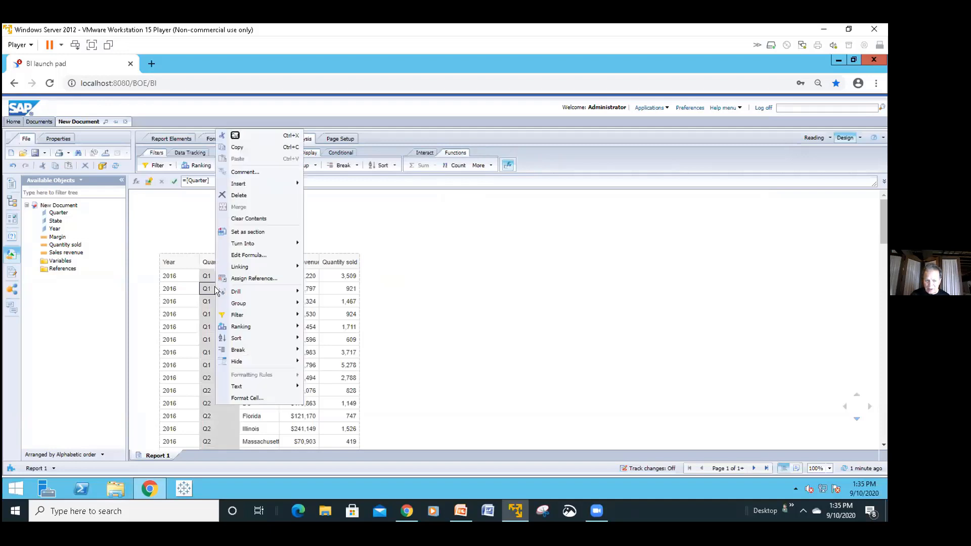
left_click(253, 192)
left_click(233, 234)
left_click(228, 252)
left_click(167, 276)
left_click(157, 280)
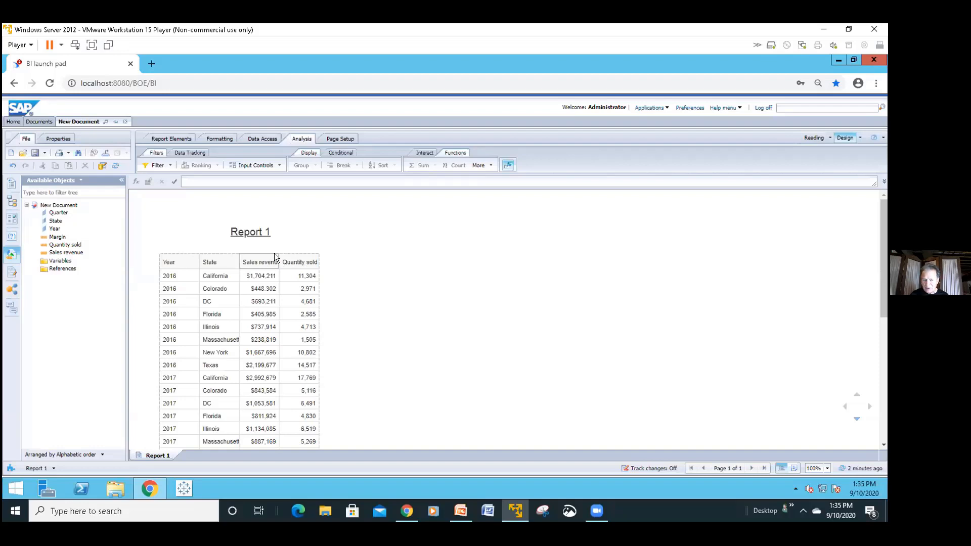
- Insert a break on the Year column to group the table by year
left_click(192, 275)
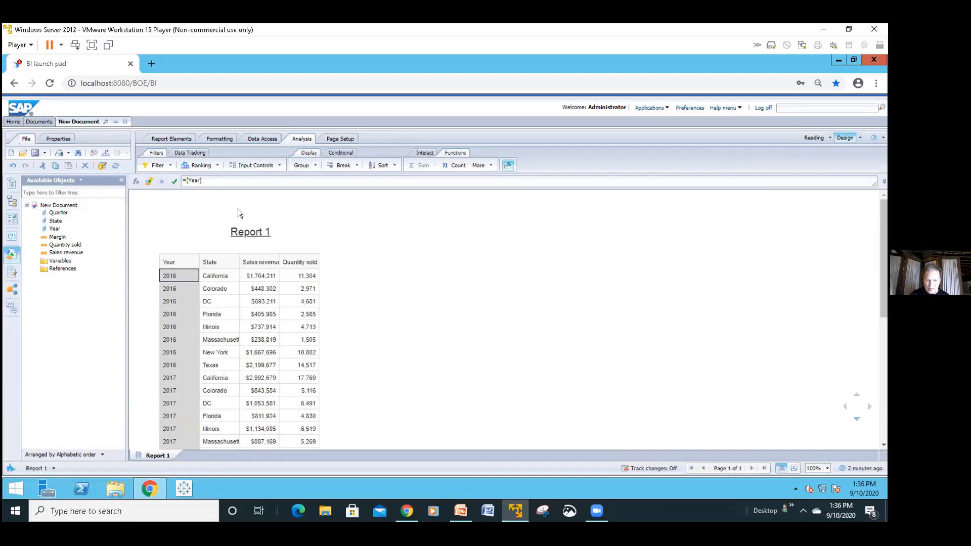
left_click(338, 167)
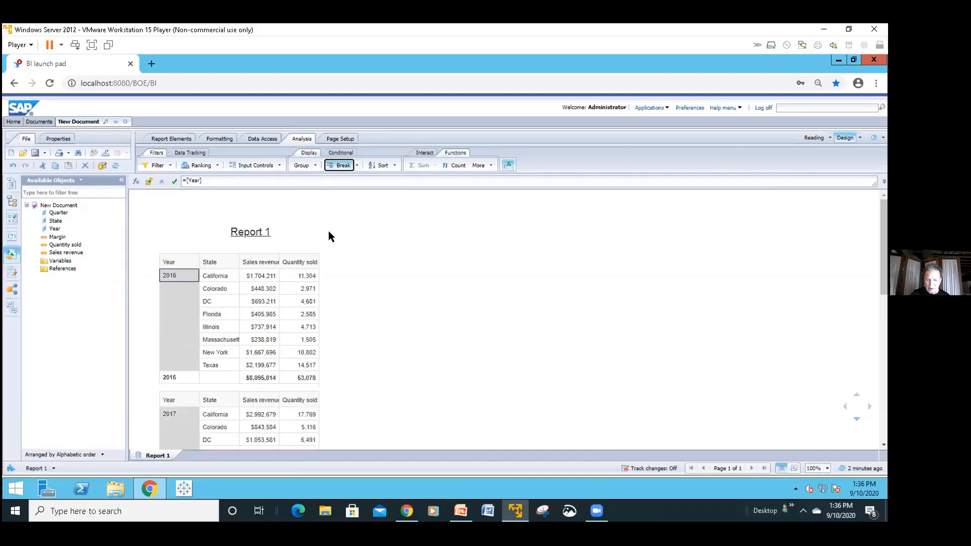
left_click(337, 251)
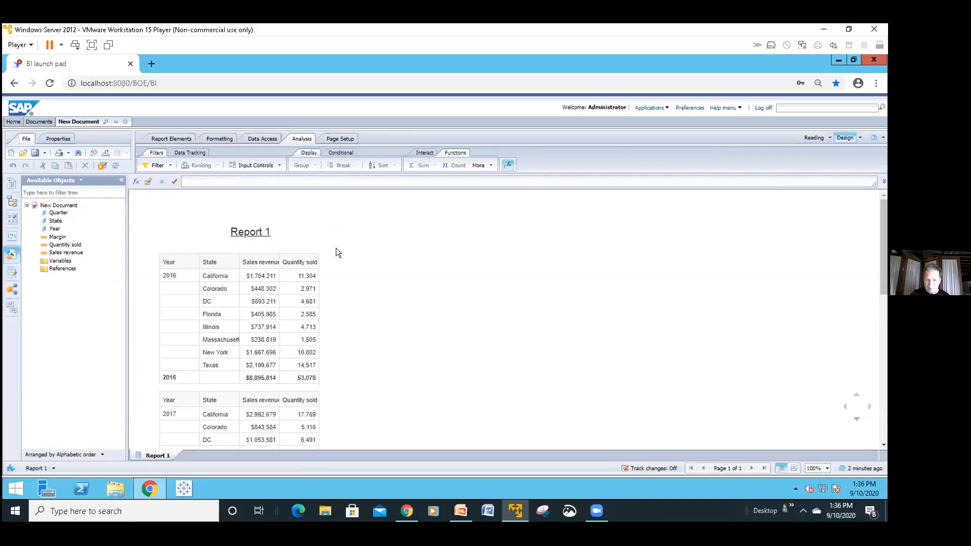
- Widen the Sales revenue column to fit its contents so the 2019 subtotal can be read
scroll(336, 249, "down", 1)
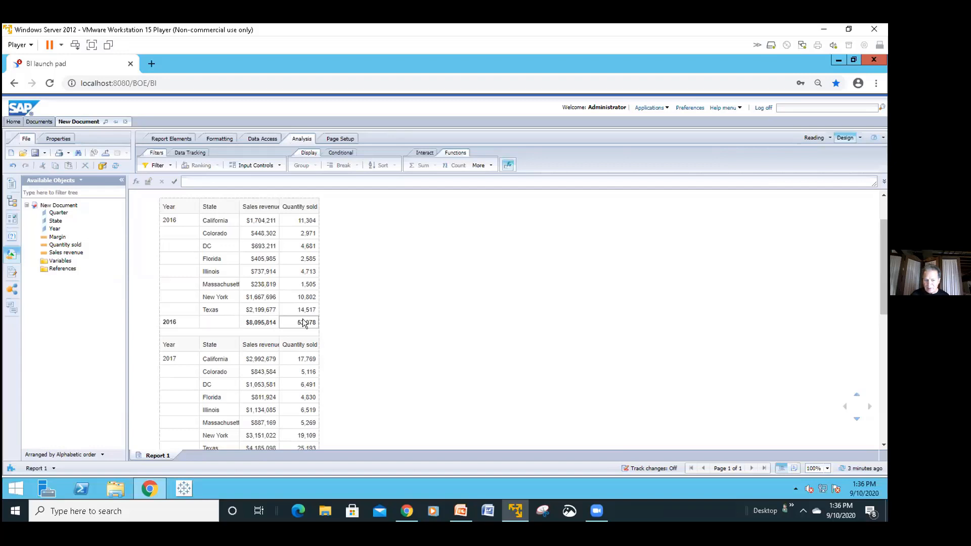
scroll(301, 324, "down", 4)
scroll(302, 323, "up", 1)
scroll(302, 324, "down", 2)
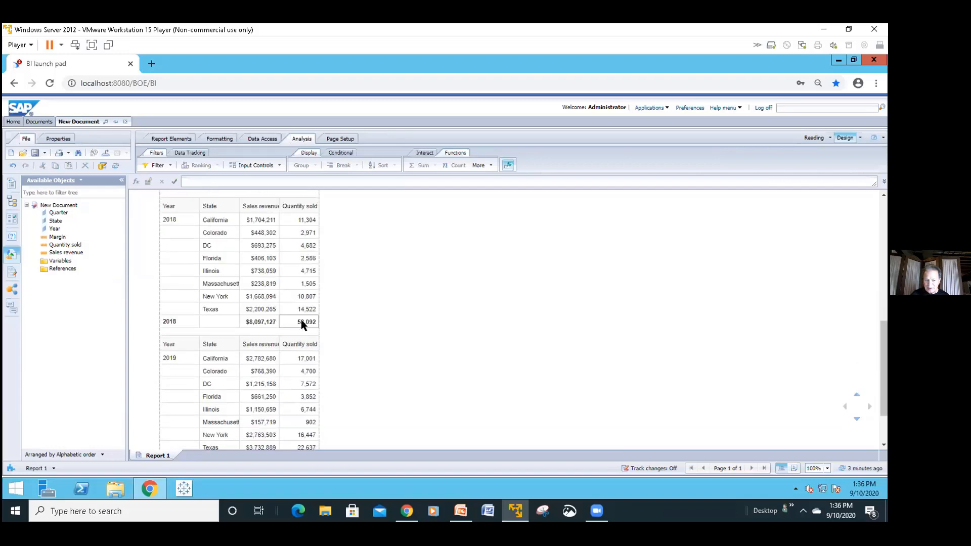
scroll(302, 324, "down", 1)
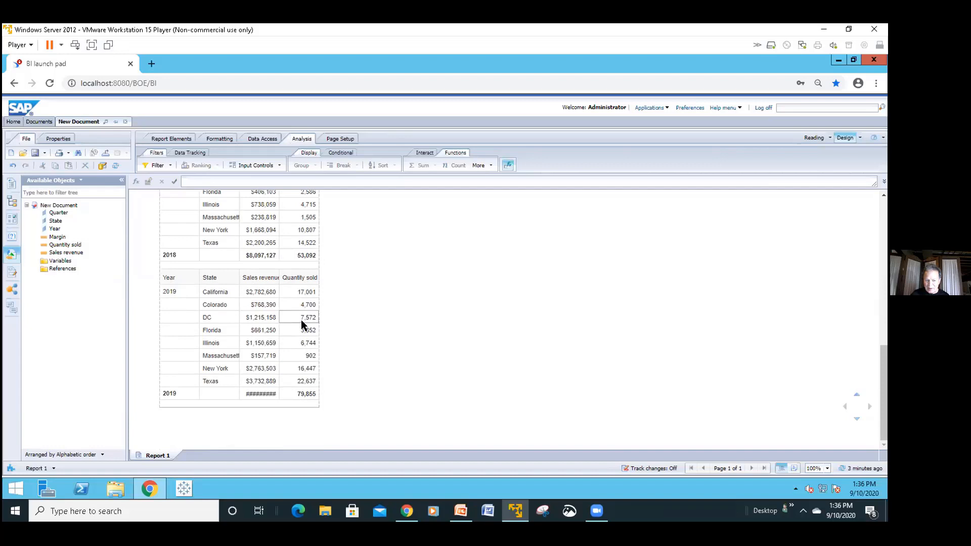
left_click(275, 324)
left_click(275, 321)
double_click(275, 315)
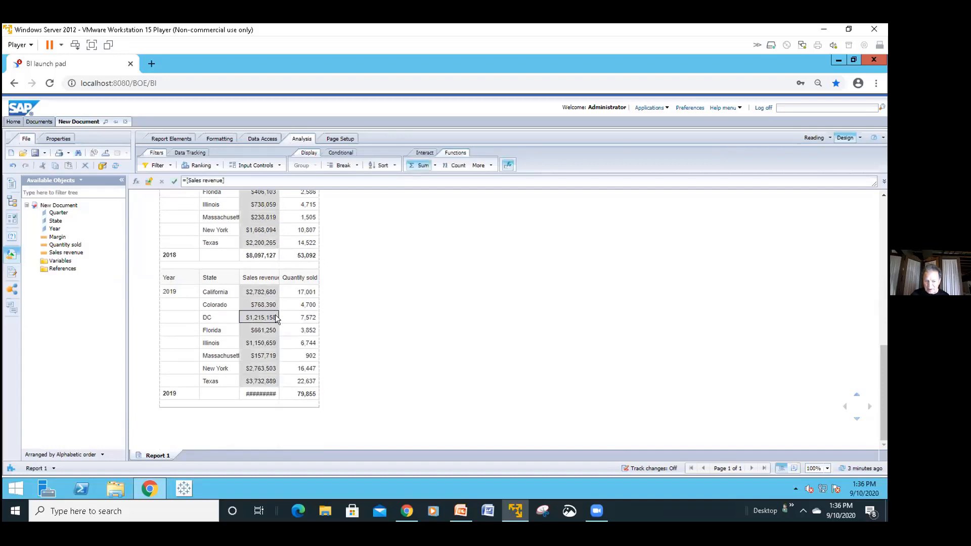
- Enable table footers in the whole table's general format settings and apply the change
scroll(277, 308, "up", 10)
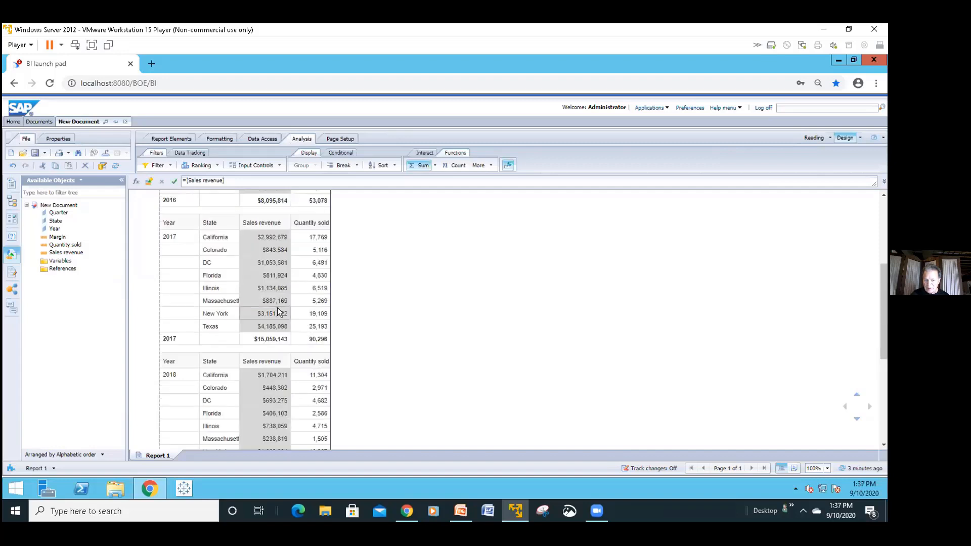
scroll(319, 299, "down", 2)
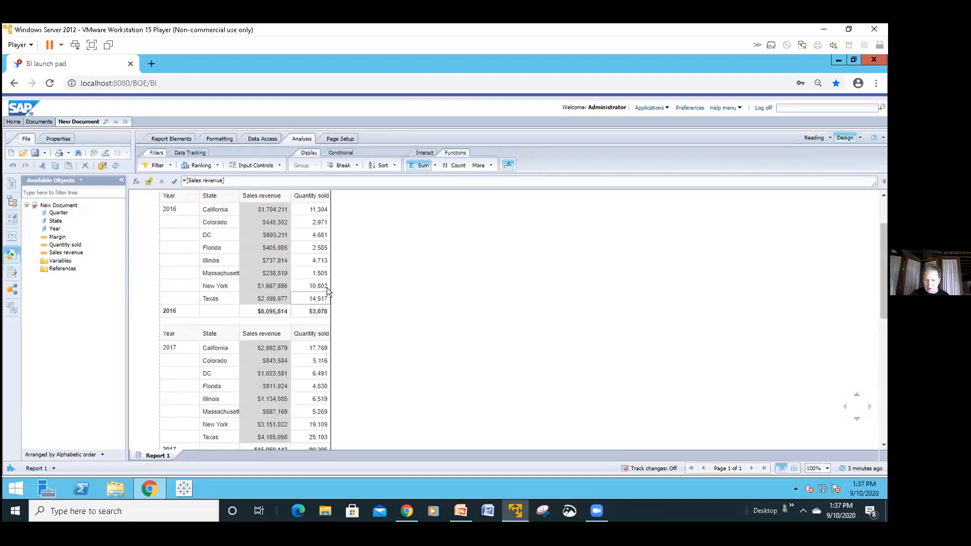
left_click(330, 256)
right_click(329, 257)
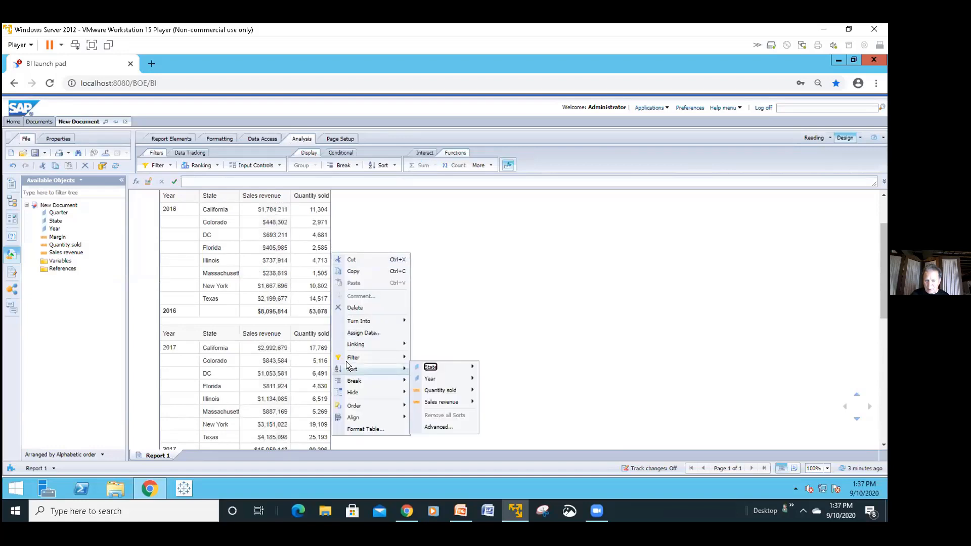
left_click(356, 429)
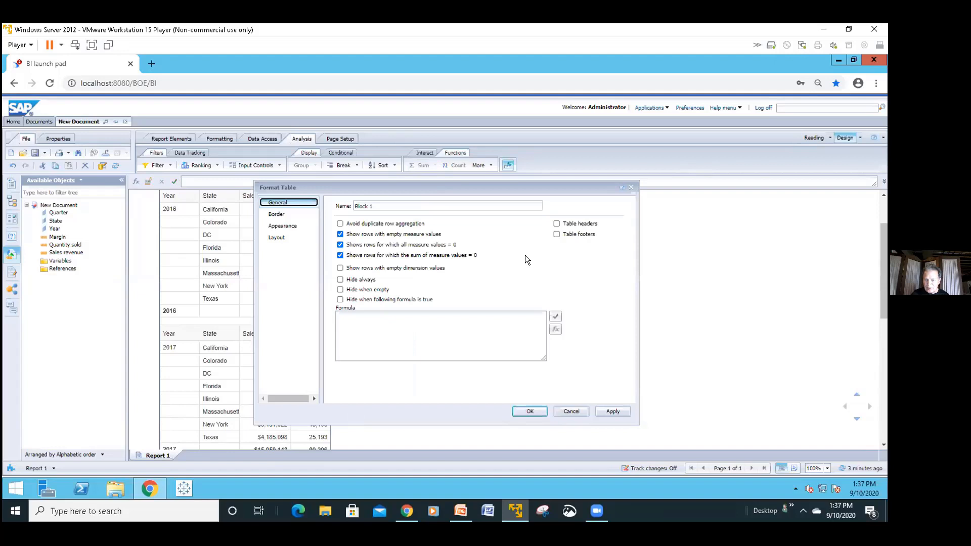
left_click(556, 235)
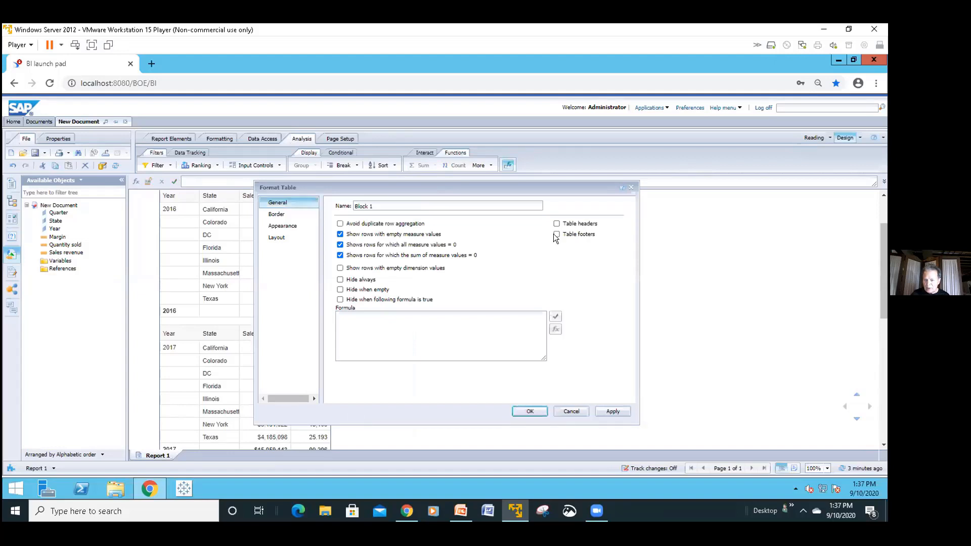
left_click(524, 405)
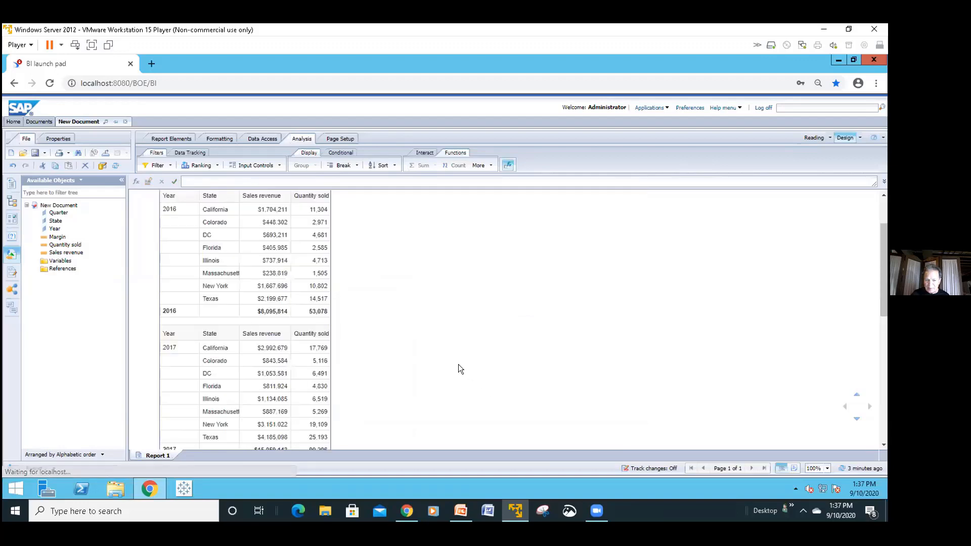
- Review the yearly subtotals and the grand total in the footer at the end of the table
scroll(454, 361, "down", 5)
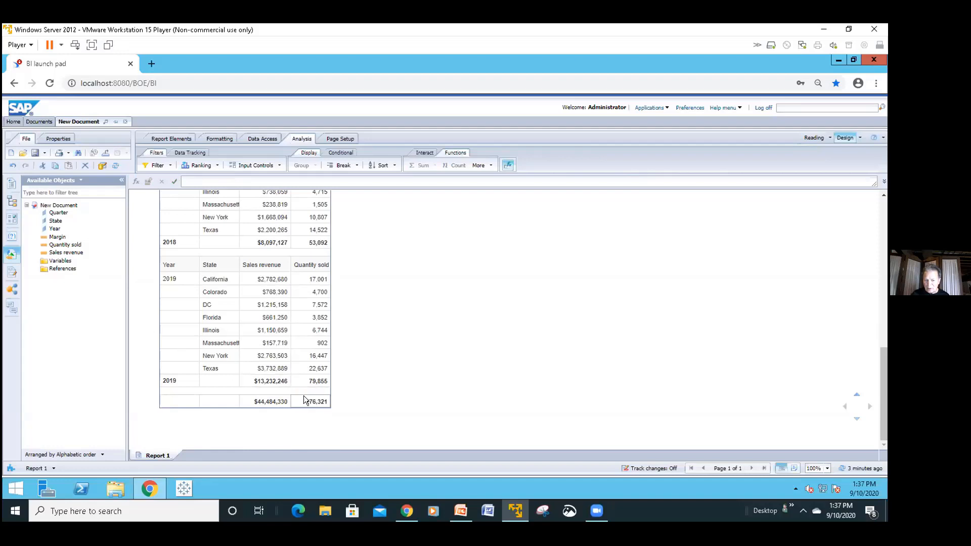
scroll(297, 319, "up", 6)
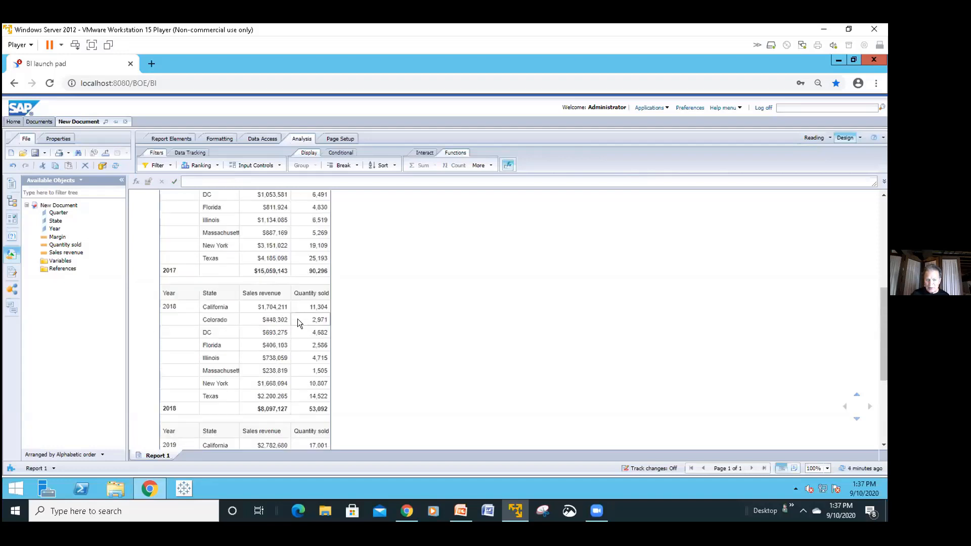
scroll(298, 318, "up", 4)
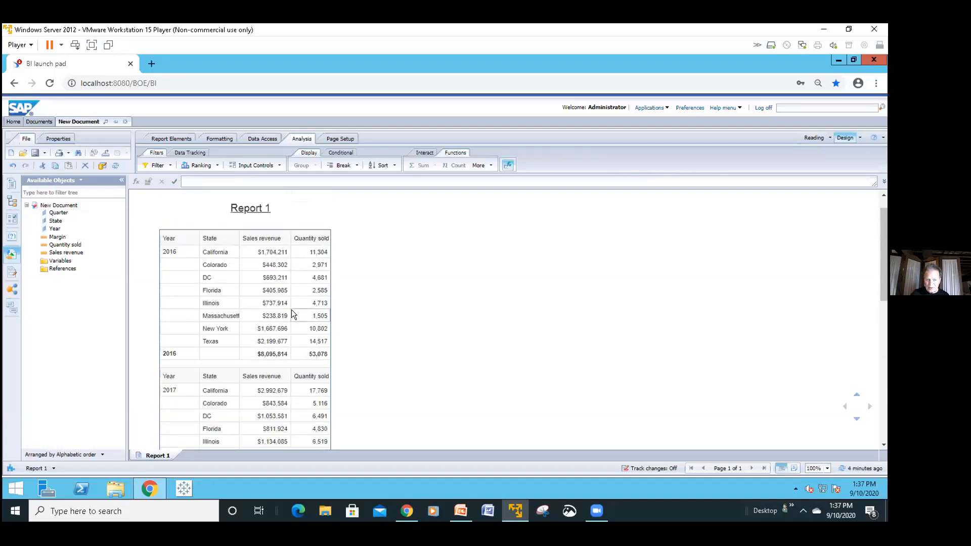
scroll(222, 291, "down", 1)
scroll(188, 277, "up", 1)
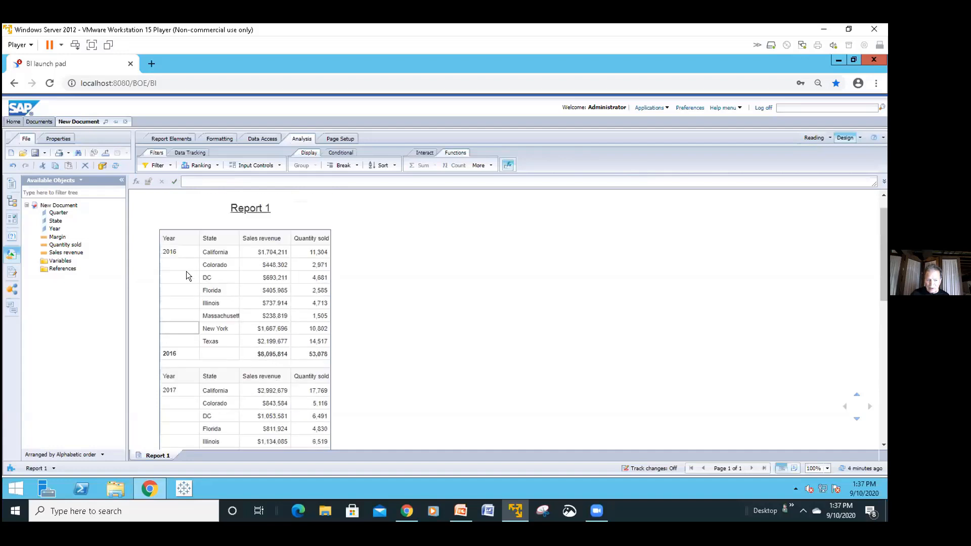
- Sort the Year column in descending order so the most recent year's block comes first
left_click(181, 274)
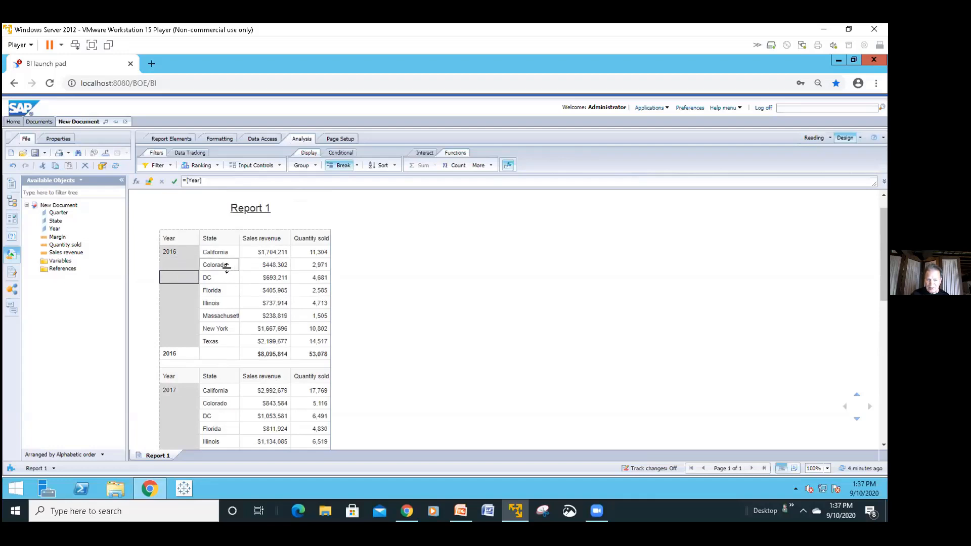
scroll(226, 267, "down", 3)
scroll(226, 267, "up", 3)
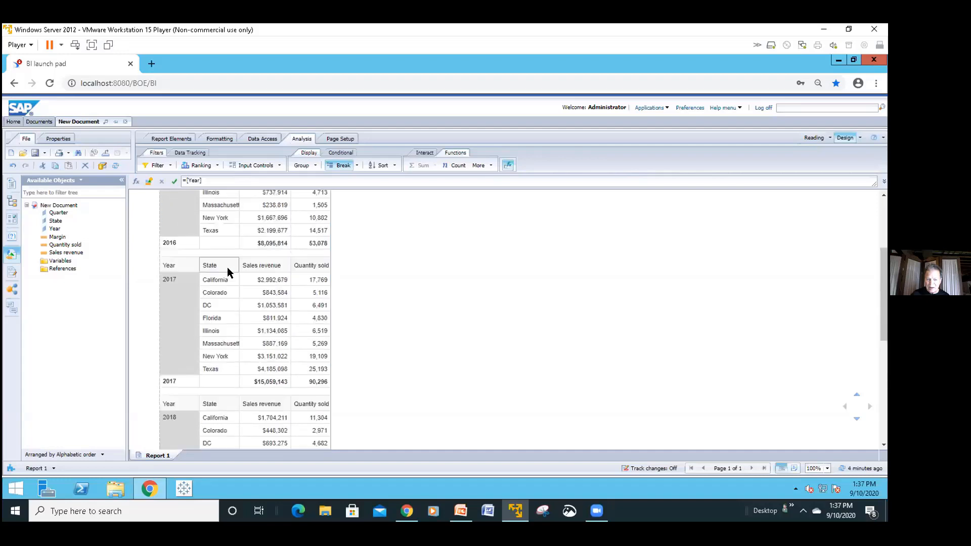
scroll(360, 237, "down", 1)
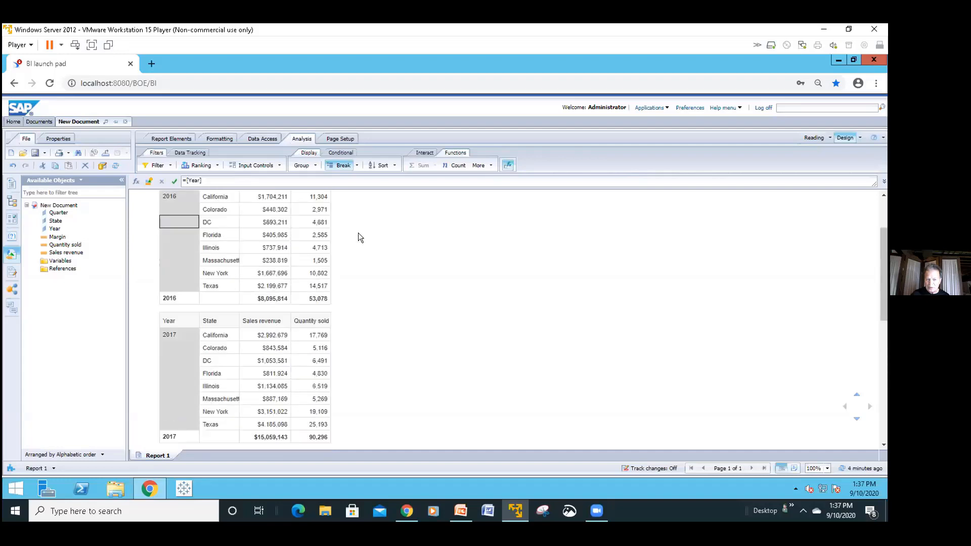
scroll(377, 209, "up", 2)
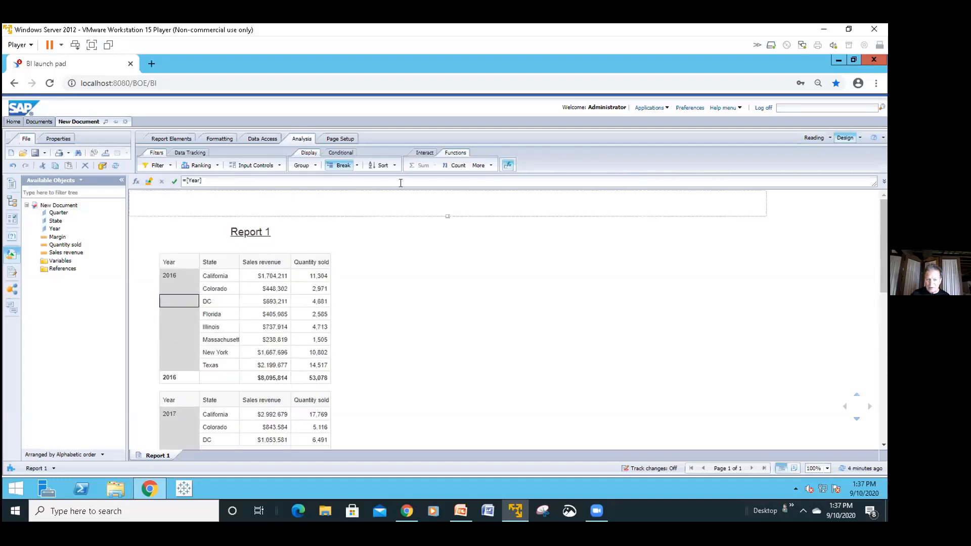
left_click(394, 165)
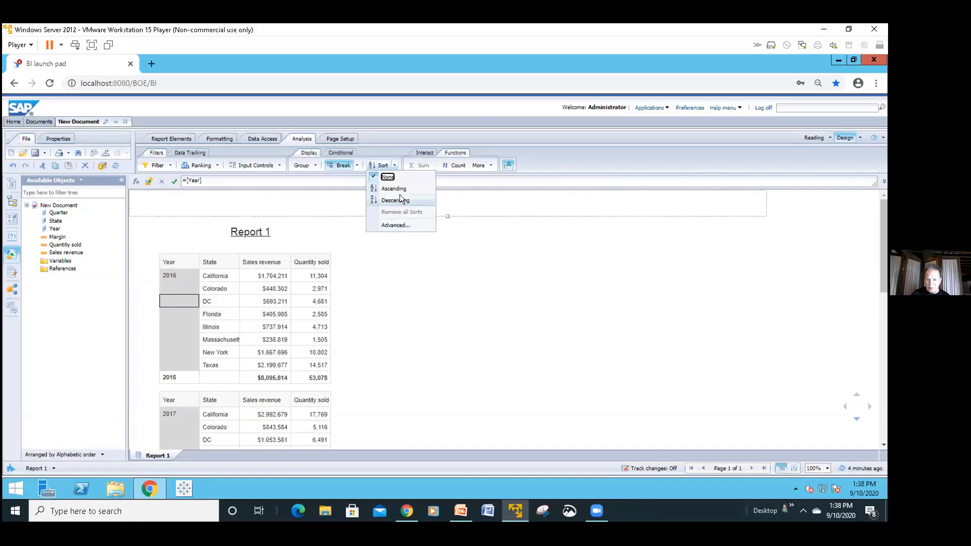
left_click(399, 200)
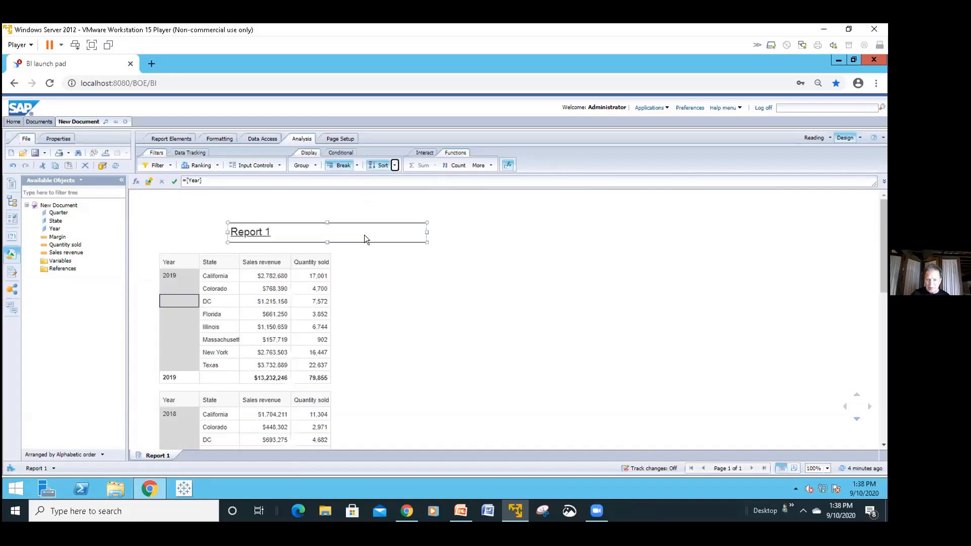
scroll(244, 266, "down", 5)
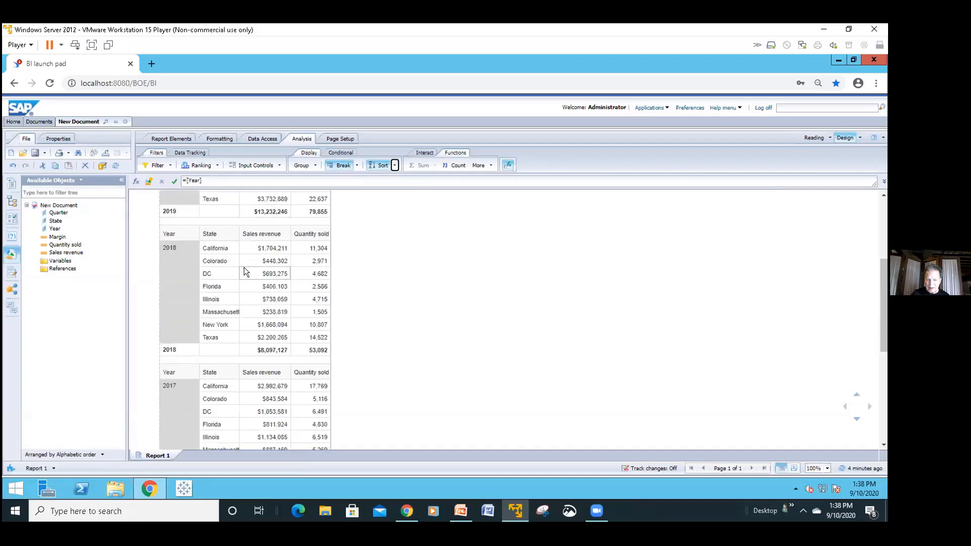
scroll(243, 266, "down", 1)
scroll(244, 267, "up", 6)
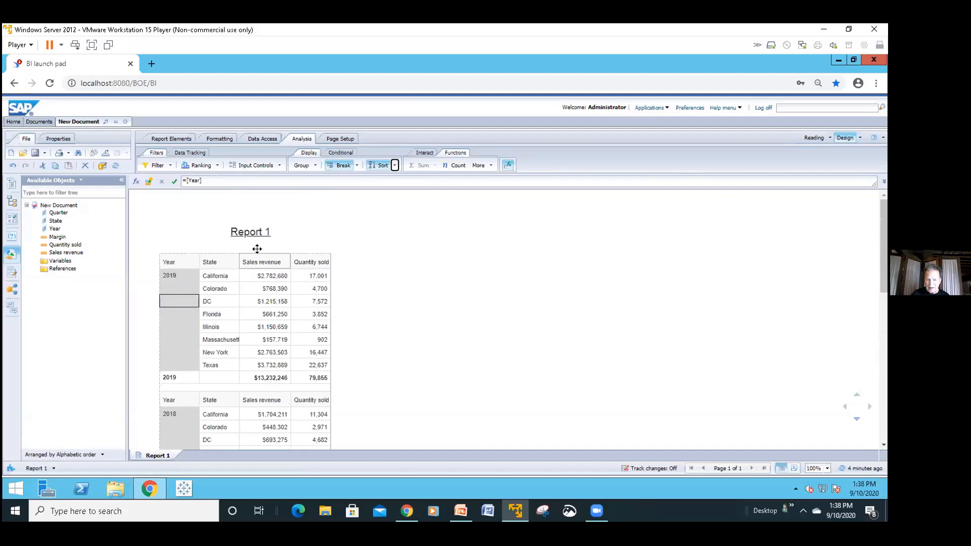
- Turn off the break footer for the Year break in the break management settings and confirm
scroll(283, 232, "down", 1)
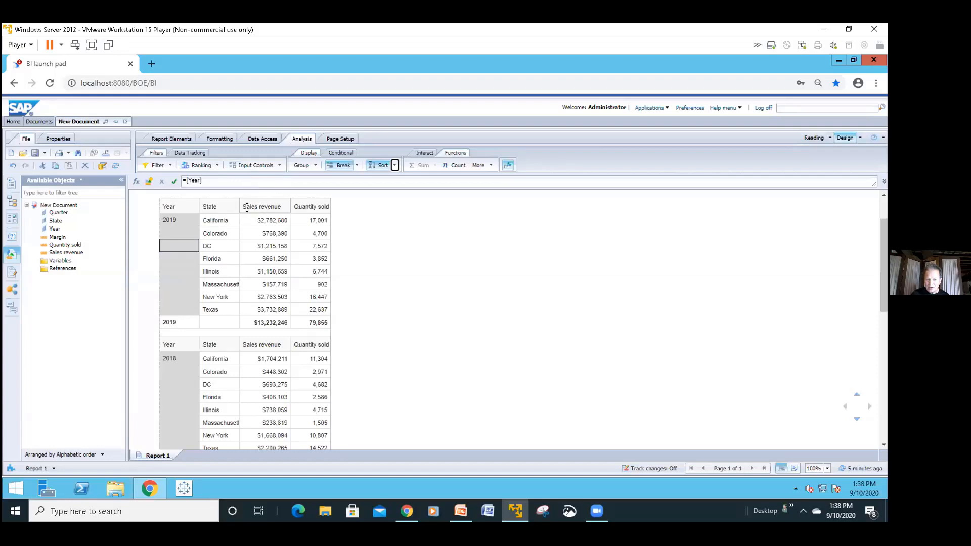
left_click(191, 232)
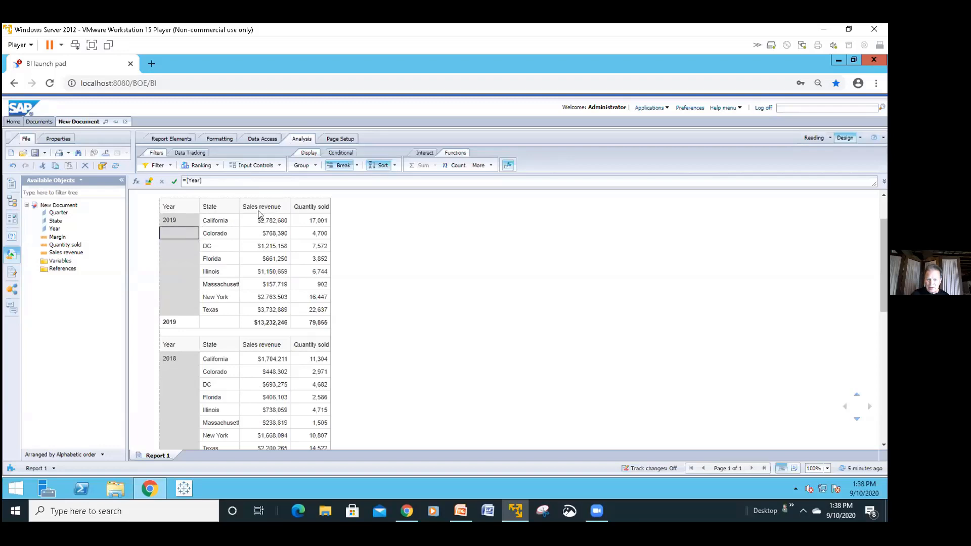
left_click(355, 166)
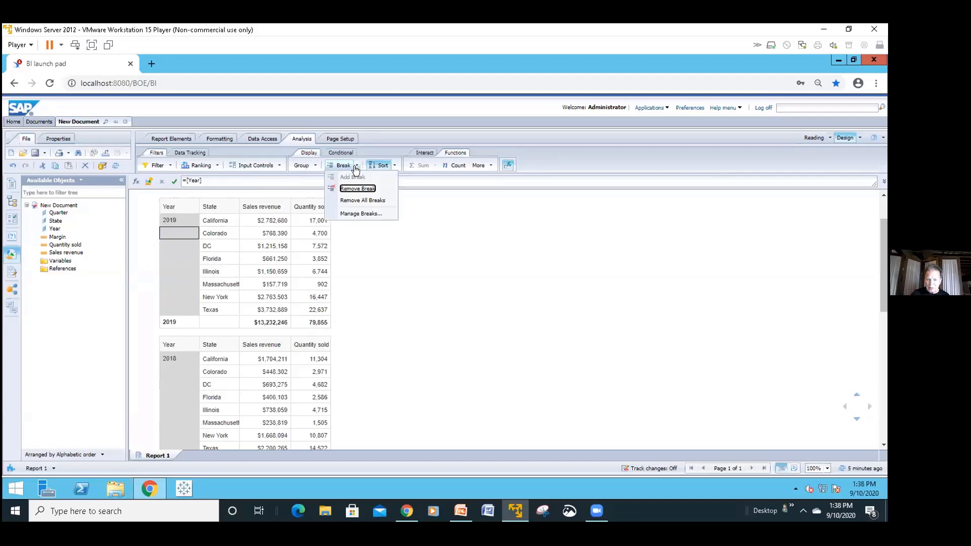
left_click(357, 212)
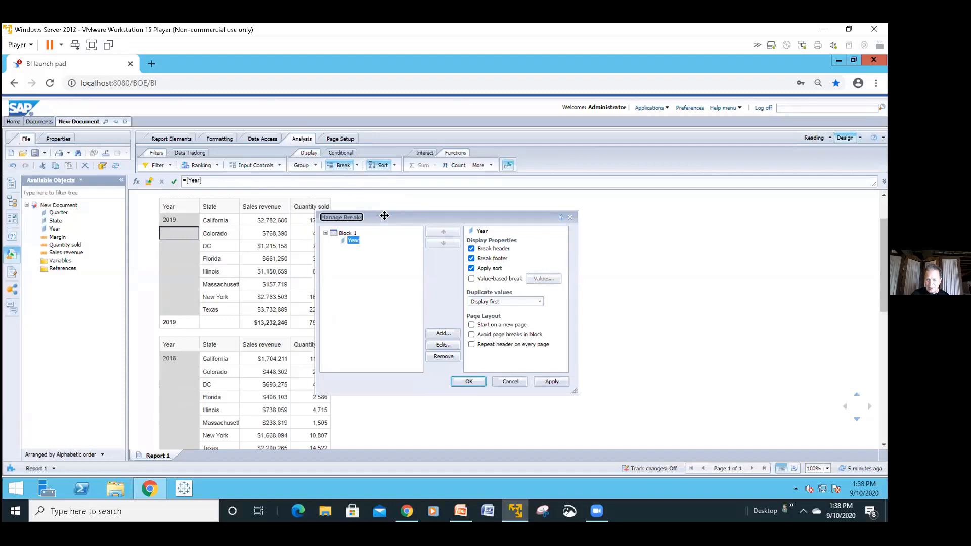
left_click_drag(383, 214, 409, 213)
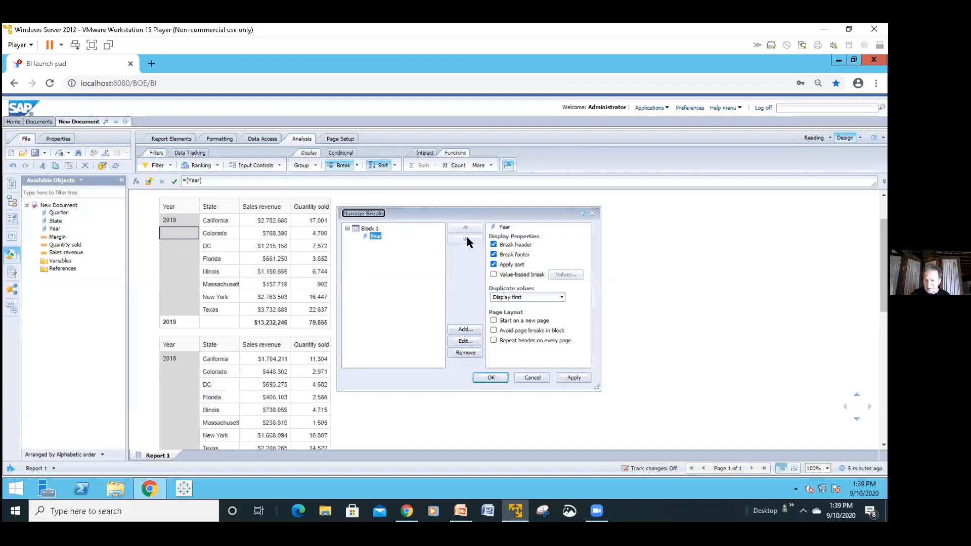
left_click(492, 254)
left_click(488, 376)
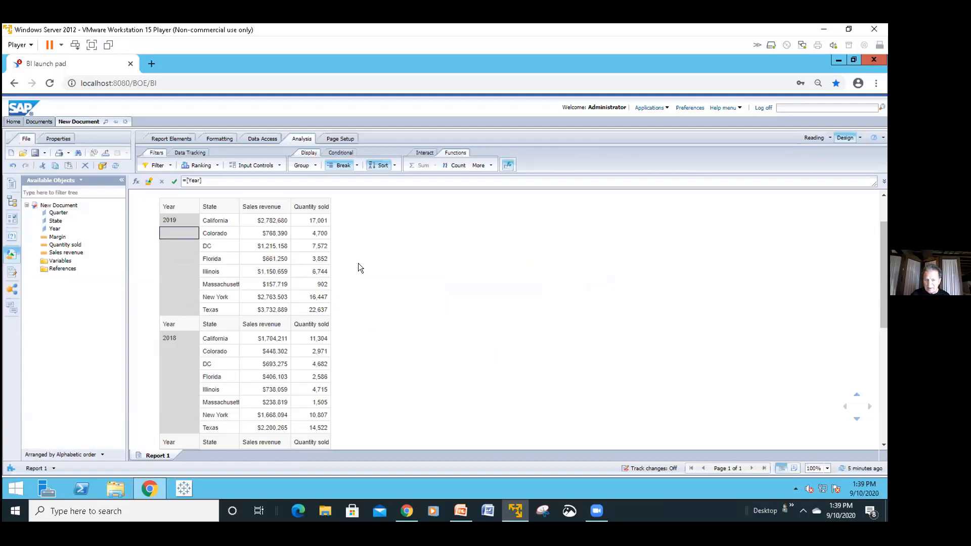
- Reopen the break management settings and turn the Year break's footer back on
left_click(356, 166)
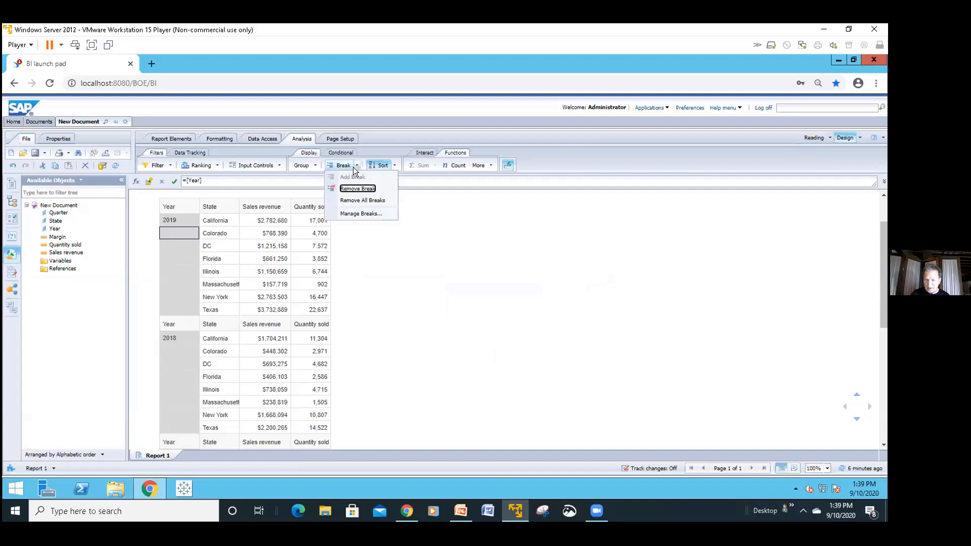
left_click(353, 213)
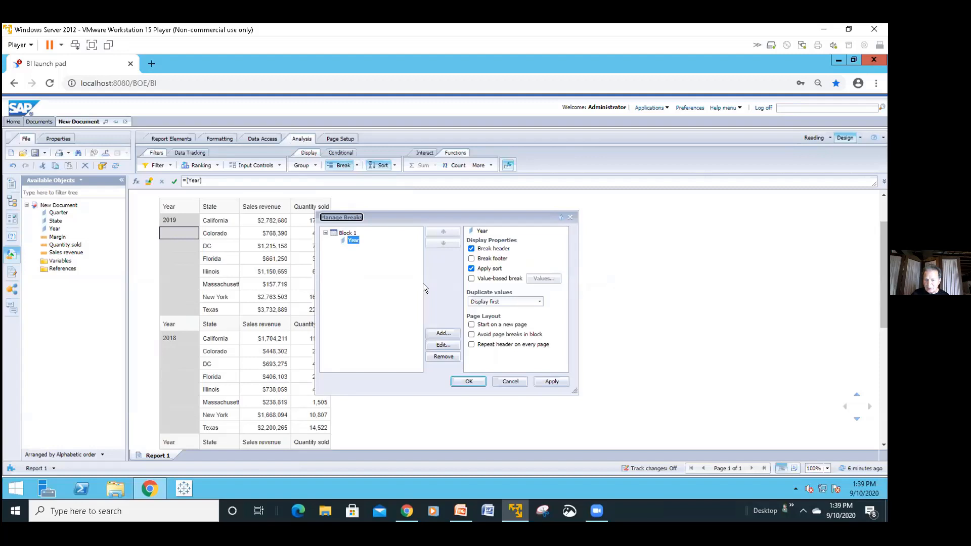
left_click(470, 324)
left_click(470, 257)
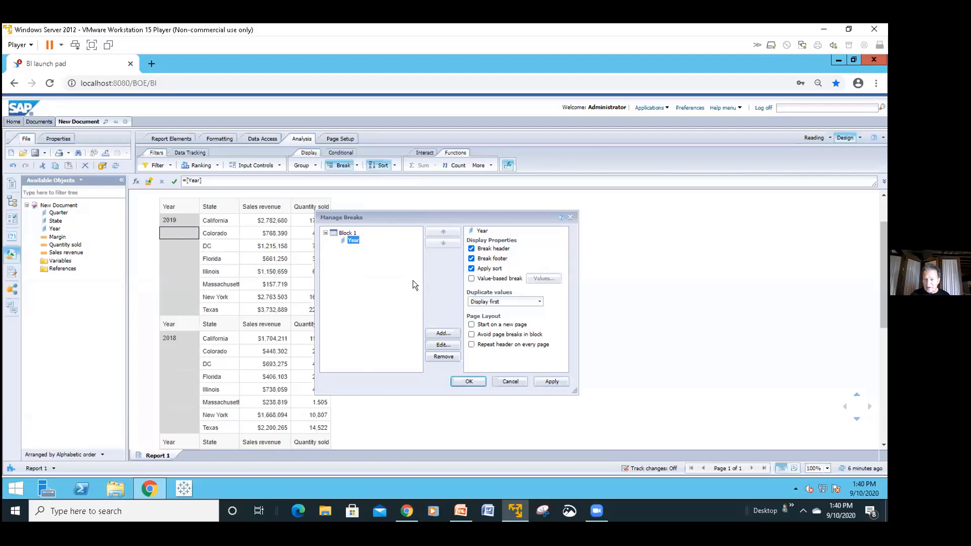
left_click(472, 278)
left_click(540, 282)
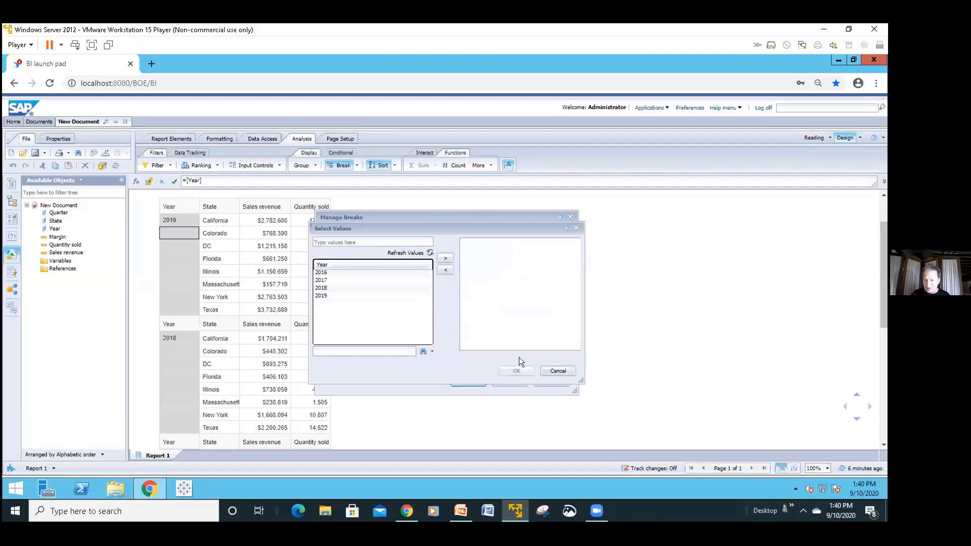
left_click(552, 370)
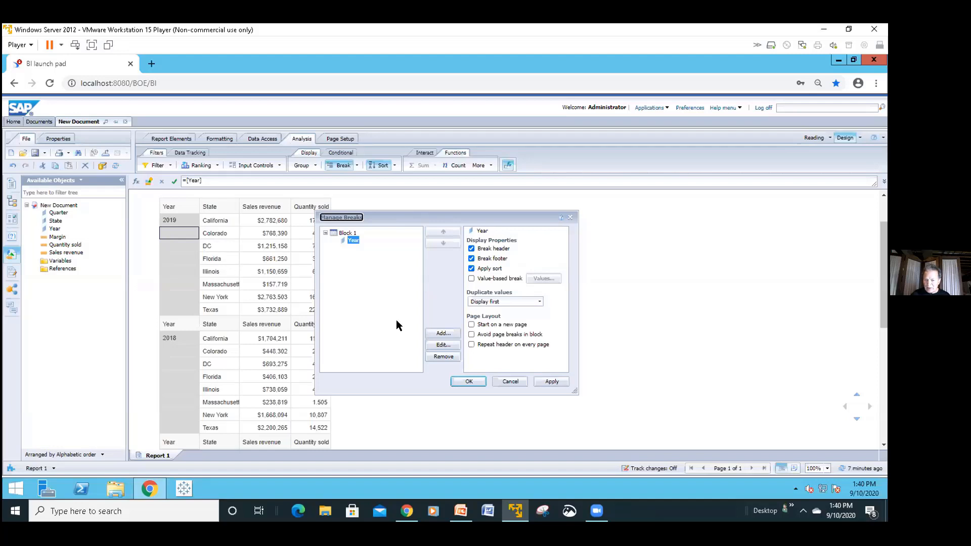
- Set the Year break's duplicate values to Merge and confirm the break settings
left_click(539, 302)
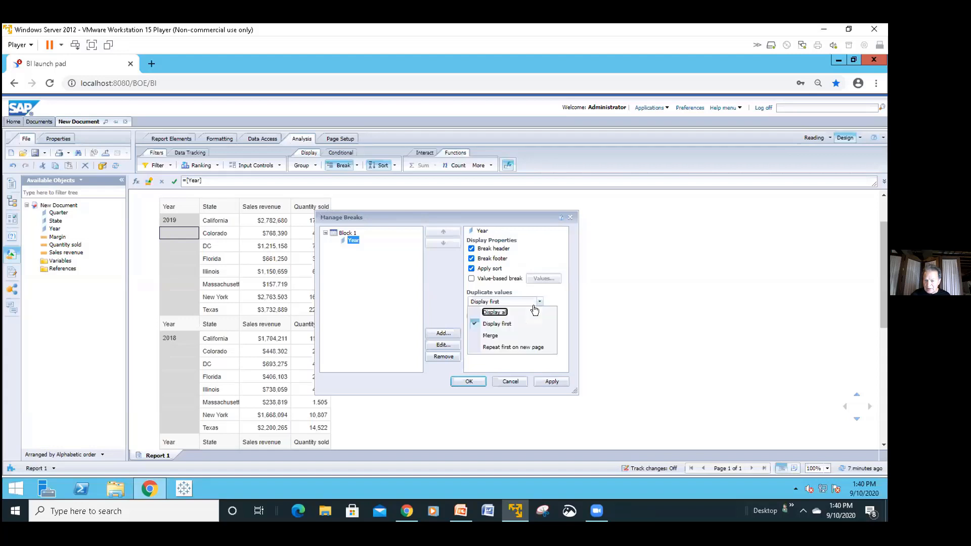
left_click(518, 335)
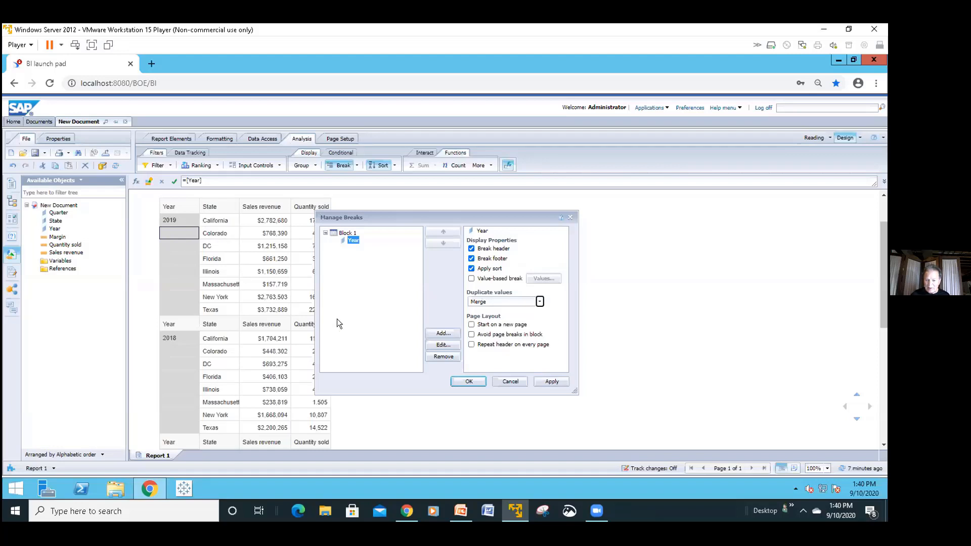
left_click(450, 380)
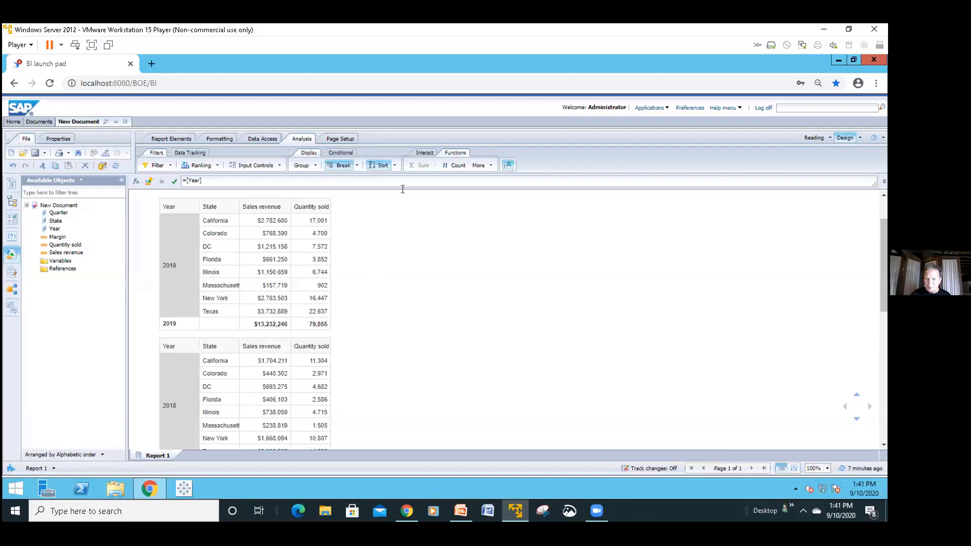
- Examine the interaction and function tools, including the Sum aggregation options for the Sales revenue column
left_click(424, 153)
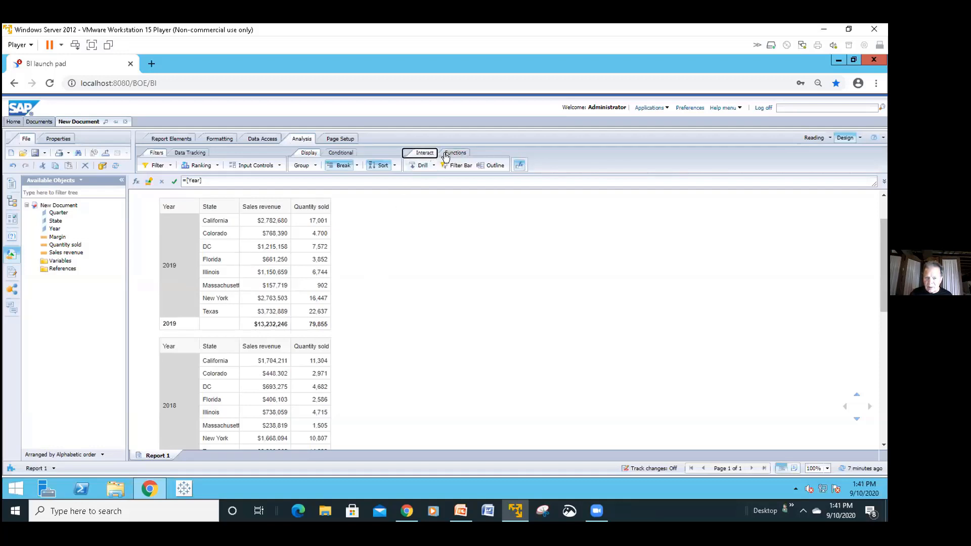
left_click(445, 153)
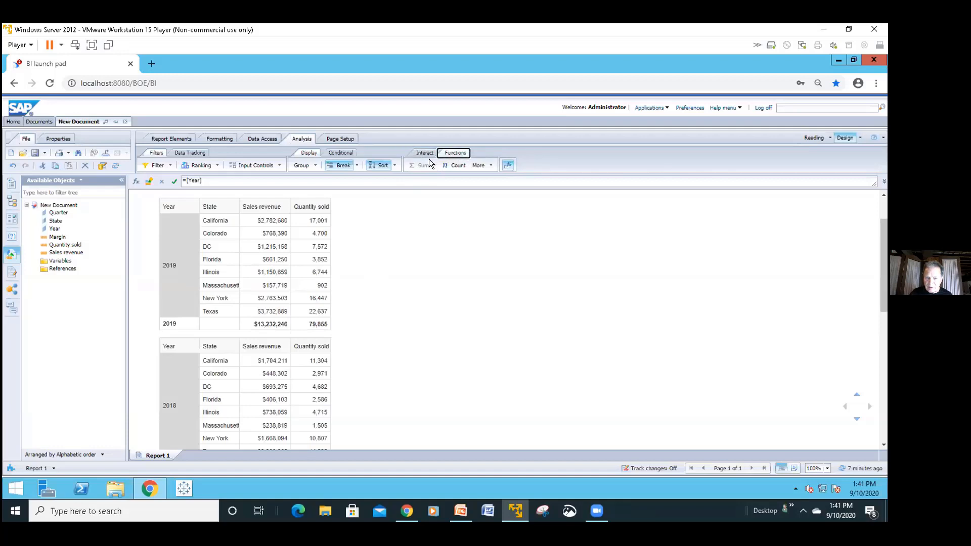
left_click(282, 244)
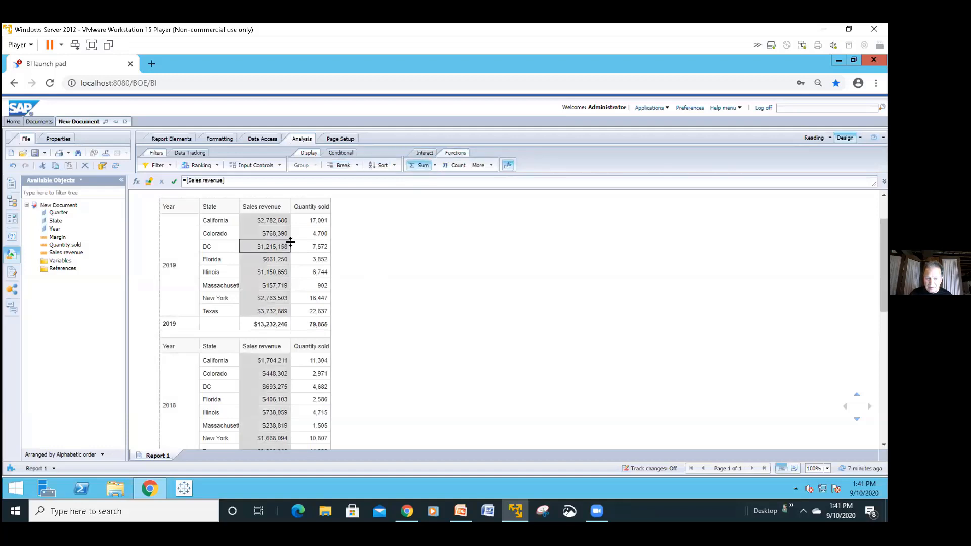
left_click(435, 166)
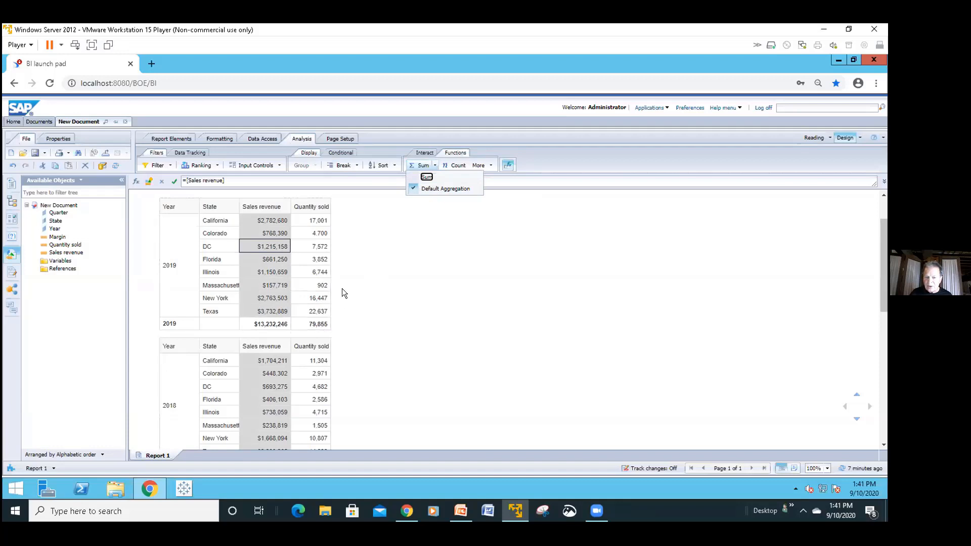
left_click(397, 211)
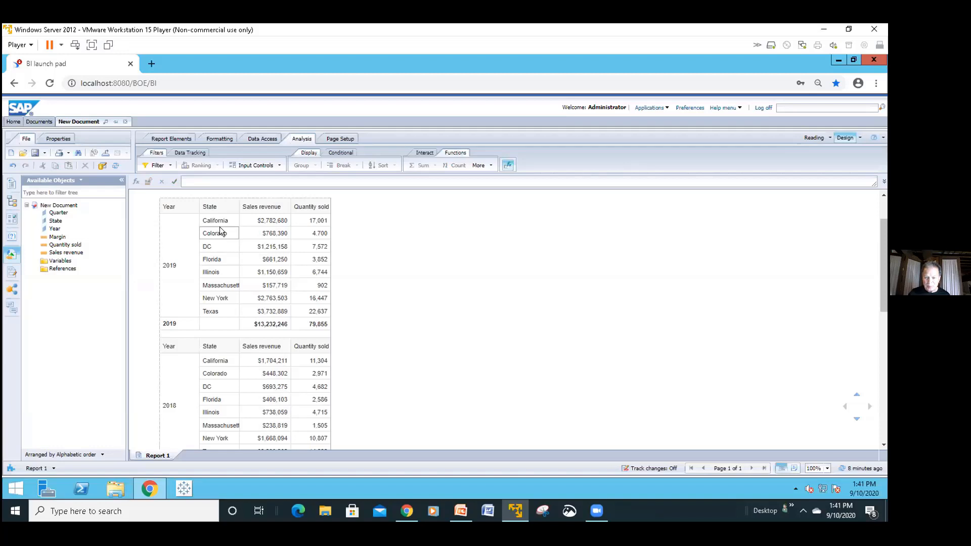
- Rank the State column to keep the top 2 states based on Sales revenue, using the Count calculation mode
scroll(220, 229, "up", 1)
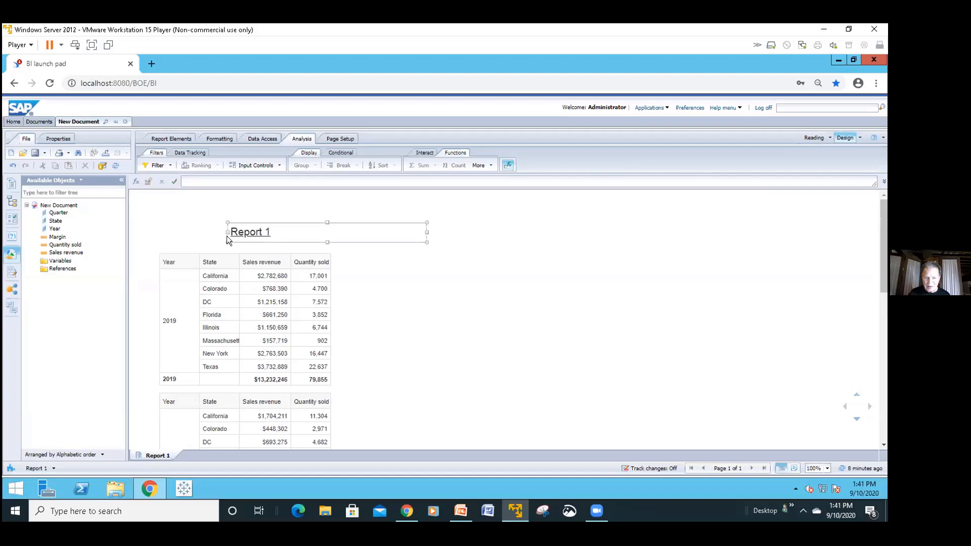
left_click(186, 273)
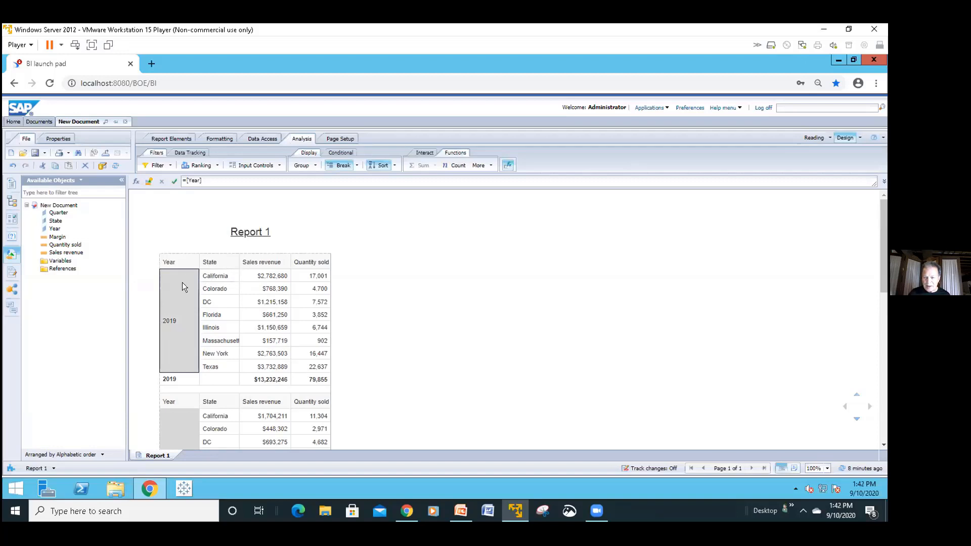
left_click(217, 283)
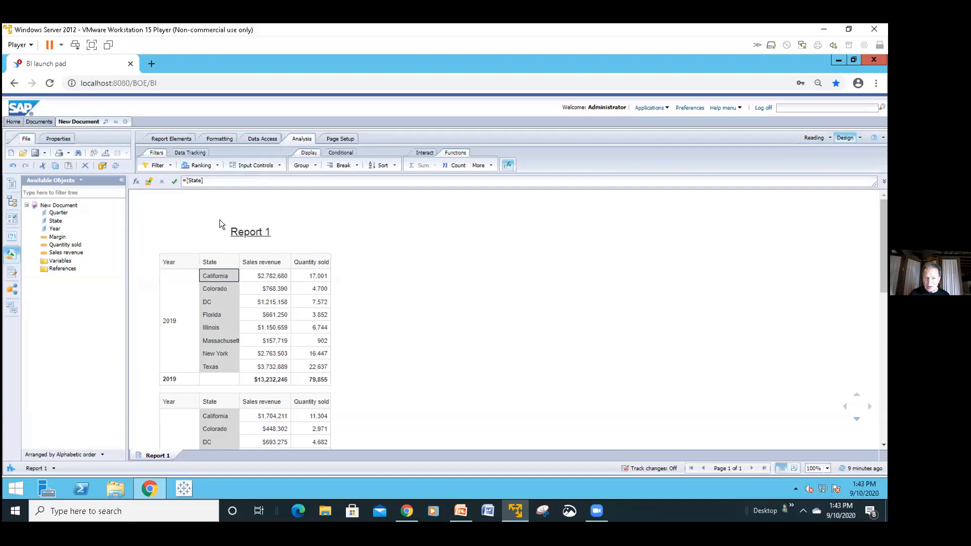
left_click(203, 168)
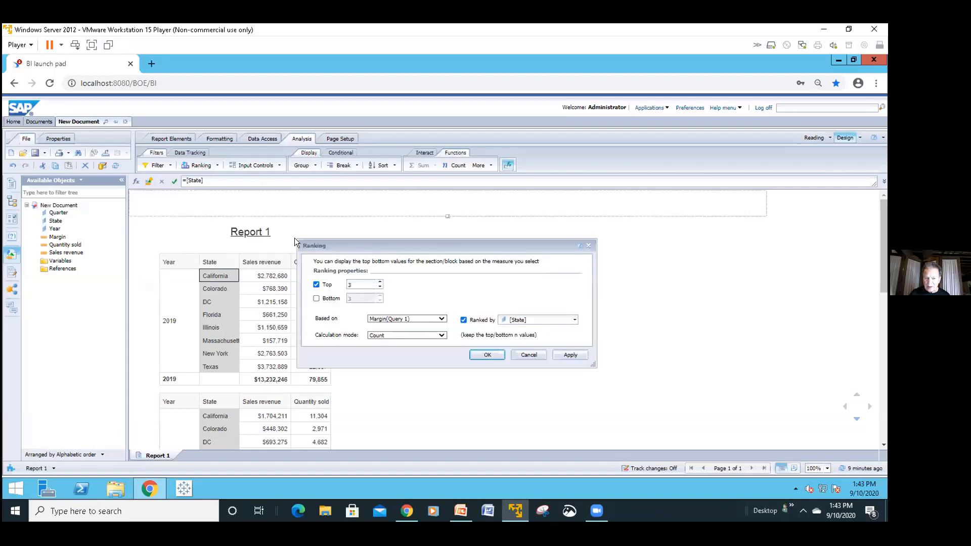
left_click_drag(303, 244, 302, 226)
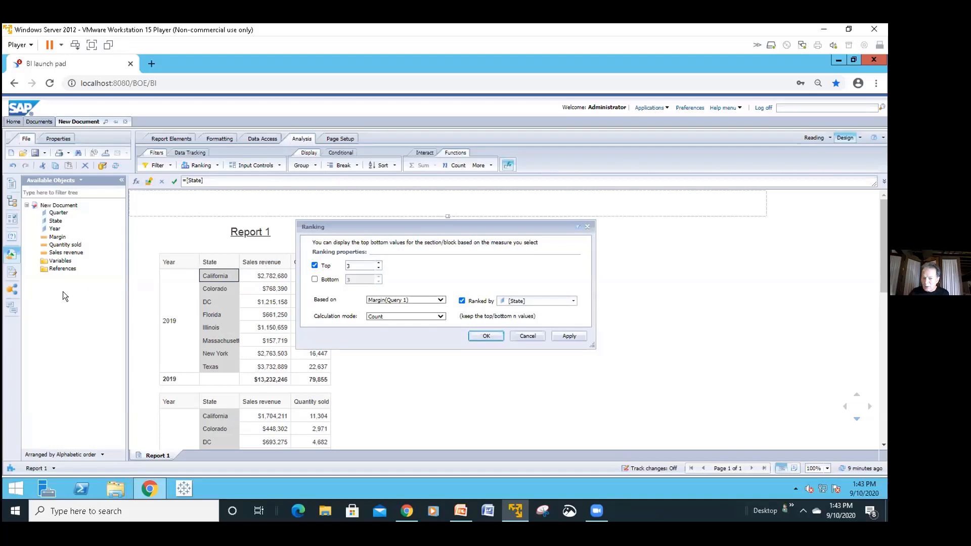
left_click(378, 268)
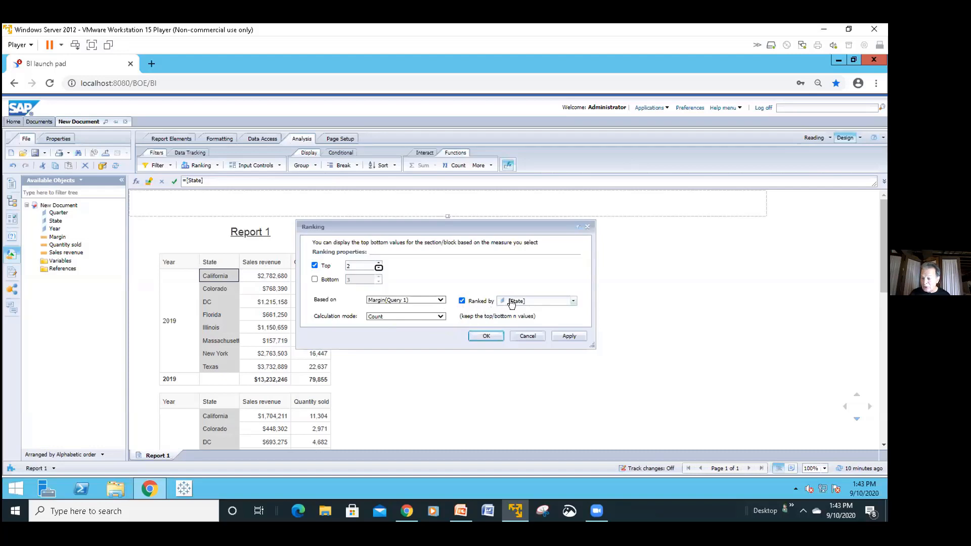
left_click(441, 300)
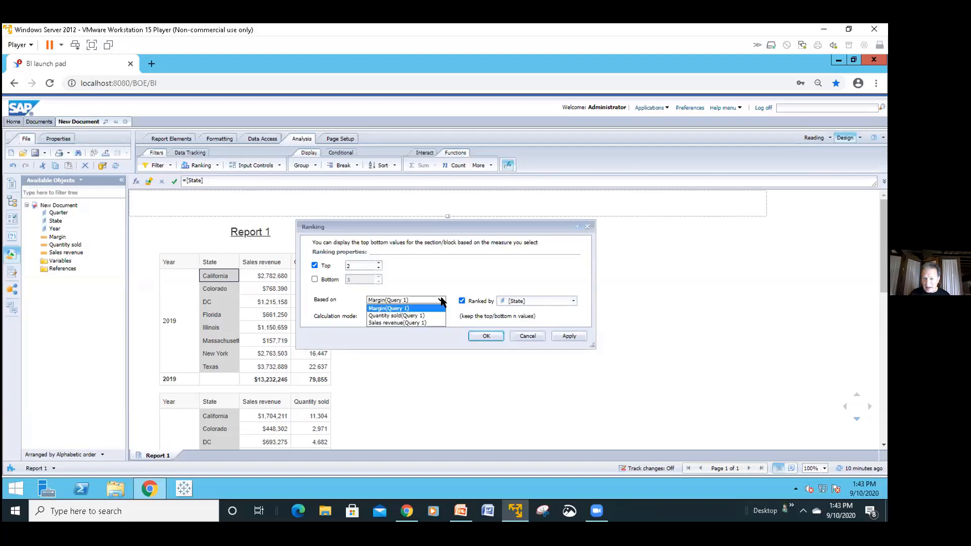
left_click(425, 320)
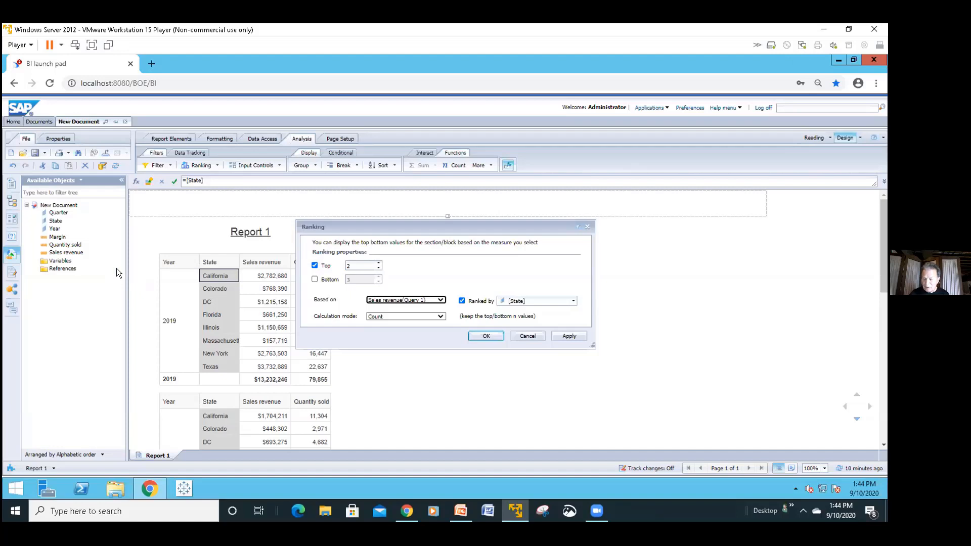
left_click(475, 335)
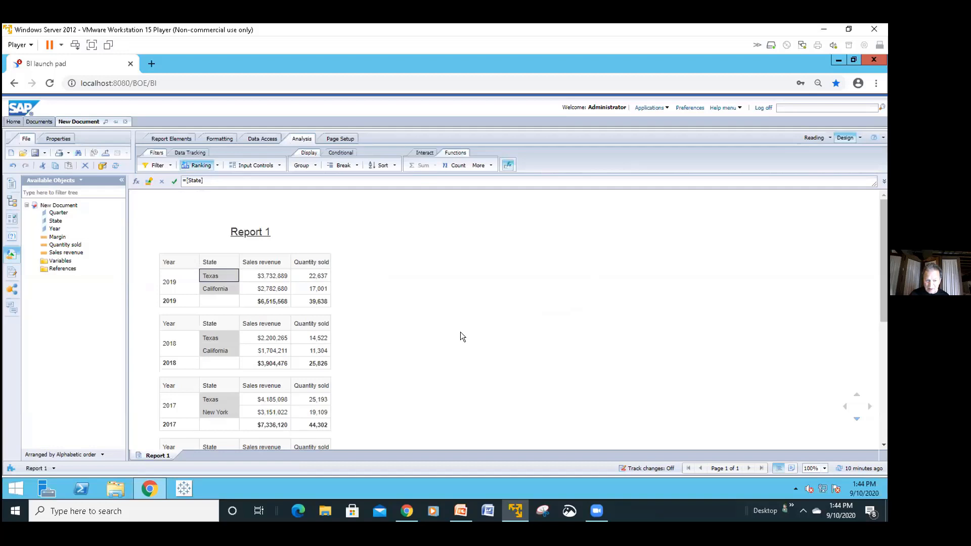
scroll(460, 332, "down", 2)
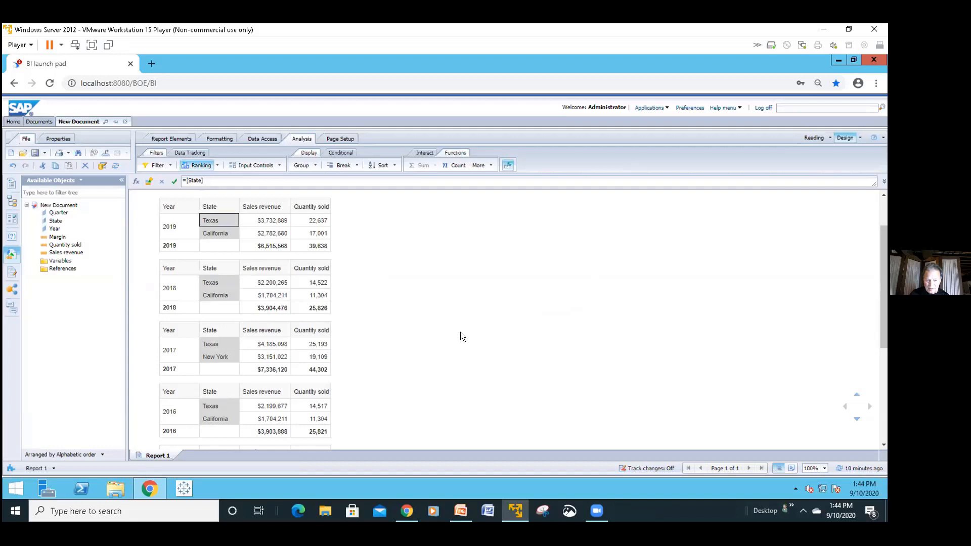
scroll(460, 331, "up", 2)
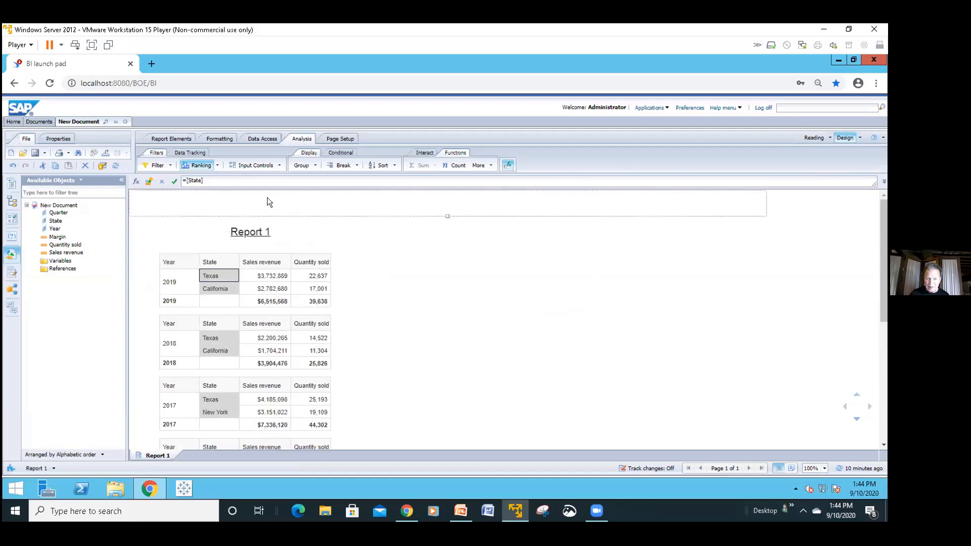
- Edit the State ranking to keep only the bottom 4 states based on Quantity sold
left_click(217, 166)
left_click(213, 176)
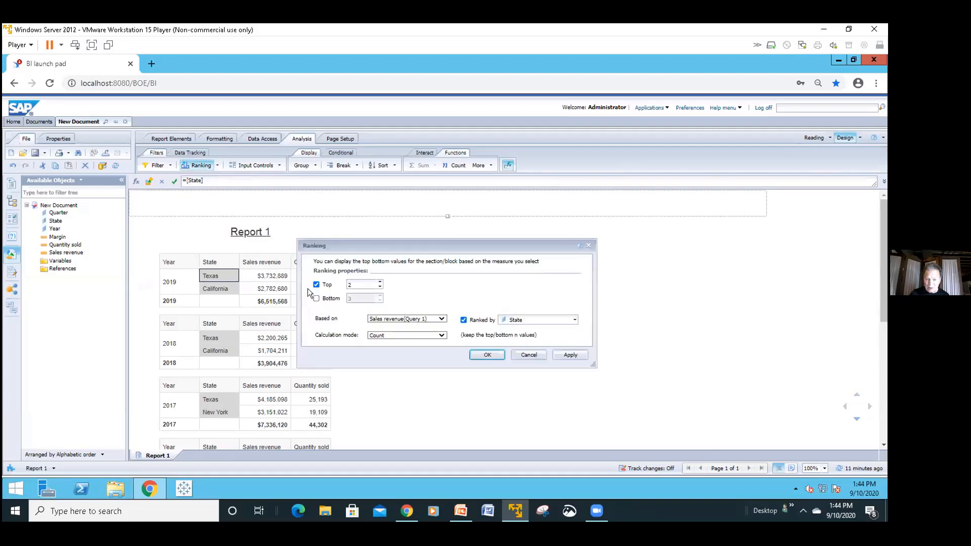
left_click(316, 298)
left_click(316, 285)
left_click(379, 296)
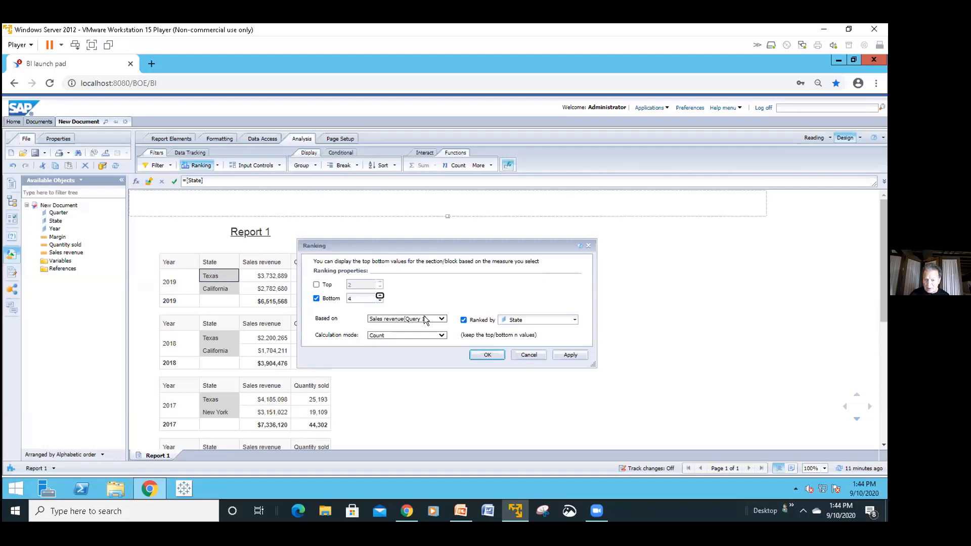
left_click(440, 319)
left_click(424, 335)
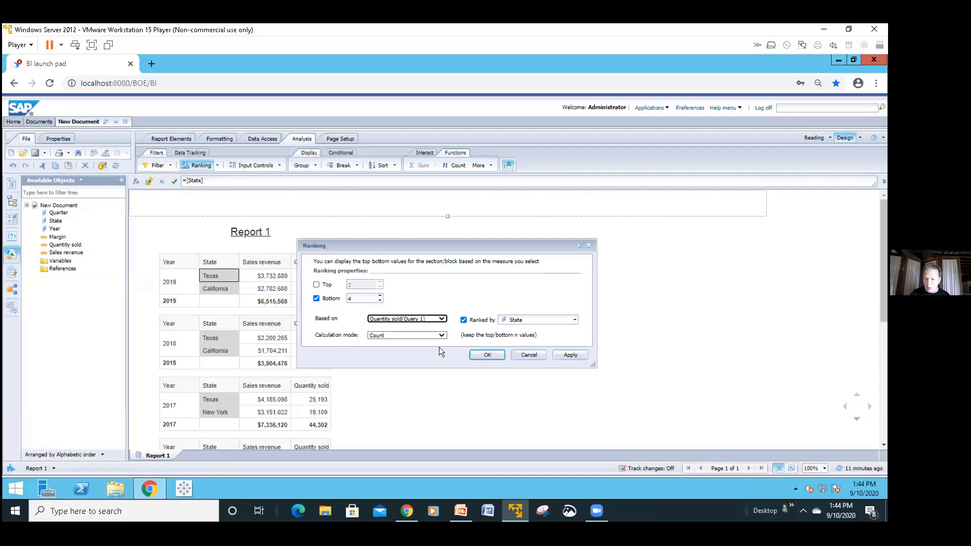
left_click(480, 354)
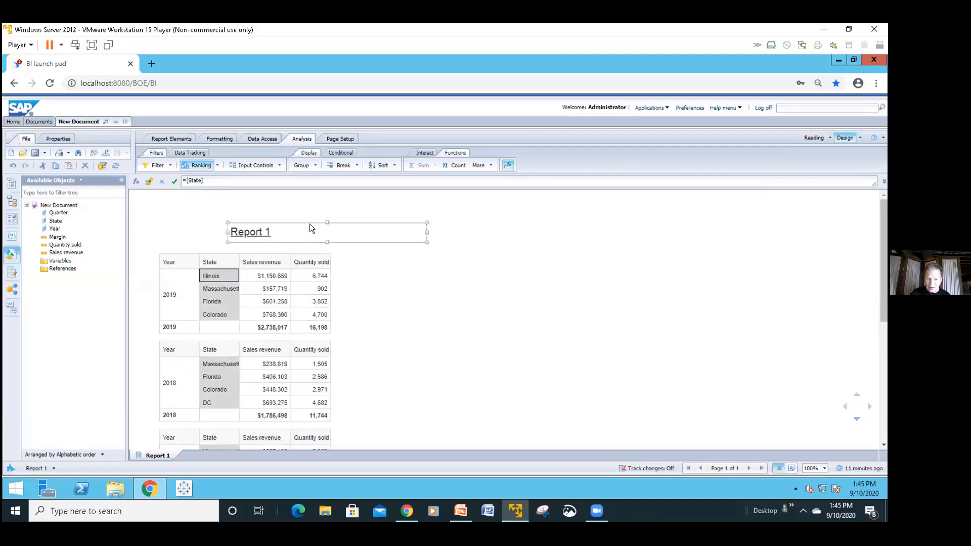
- Change the State ranking to the top 50% based on Sales revenue, using the Percentage calculation mode
left_click(218, 165)
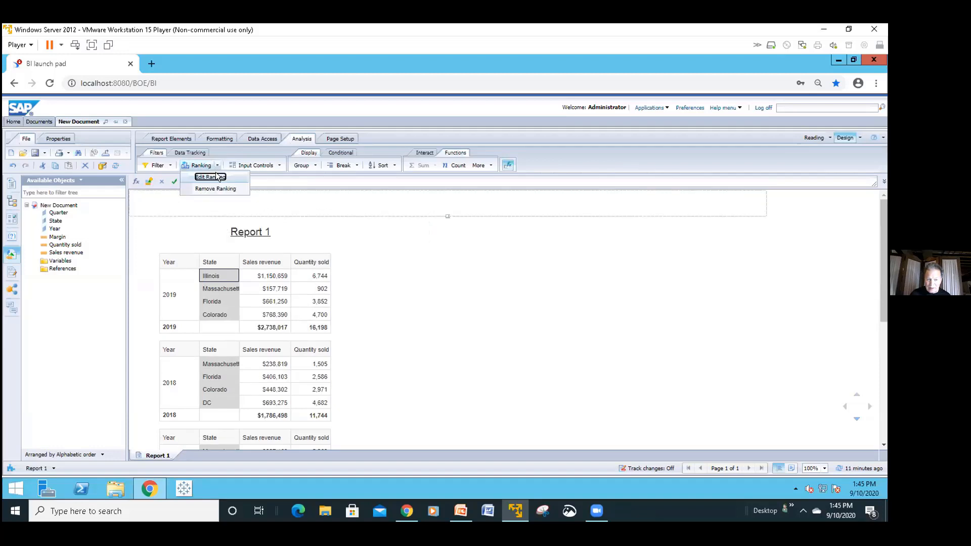
left_click(215, 177)
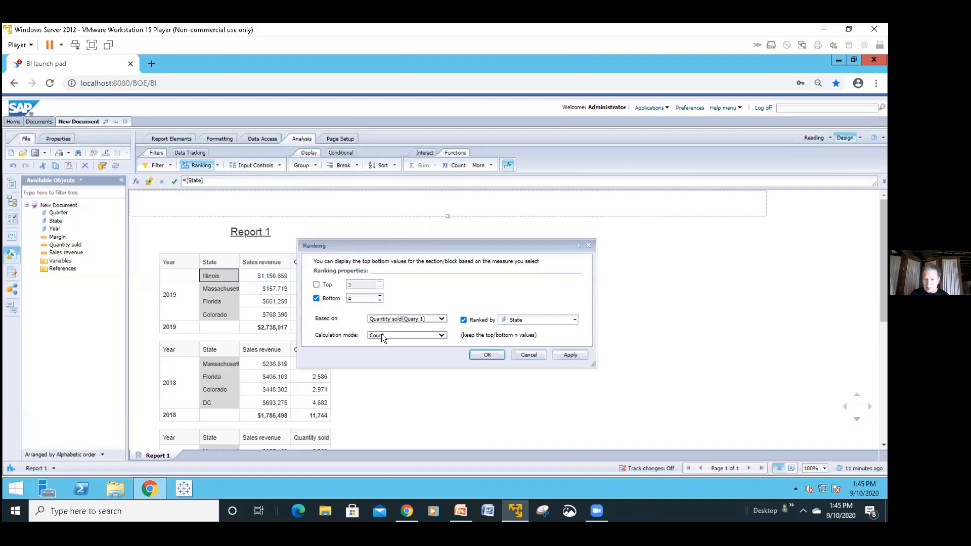
left_click(317, 299)
left_click(315, 285)
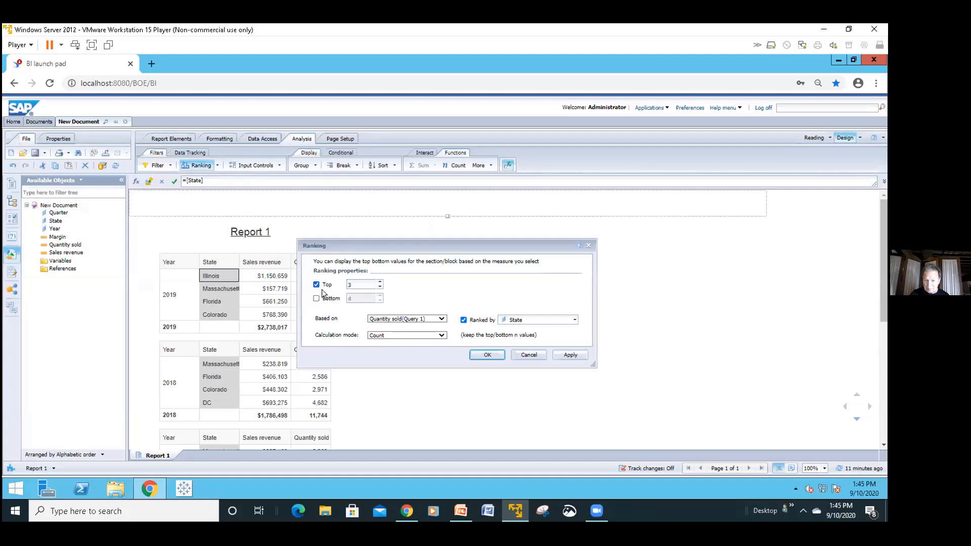
left_click(440, 335)
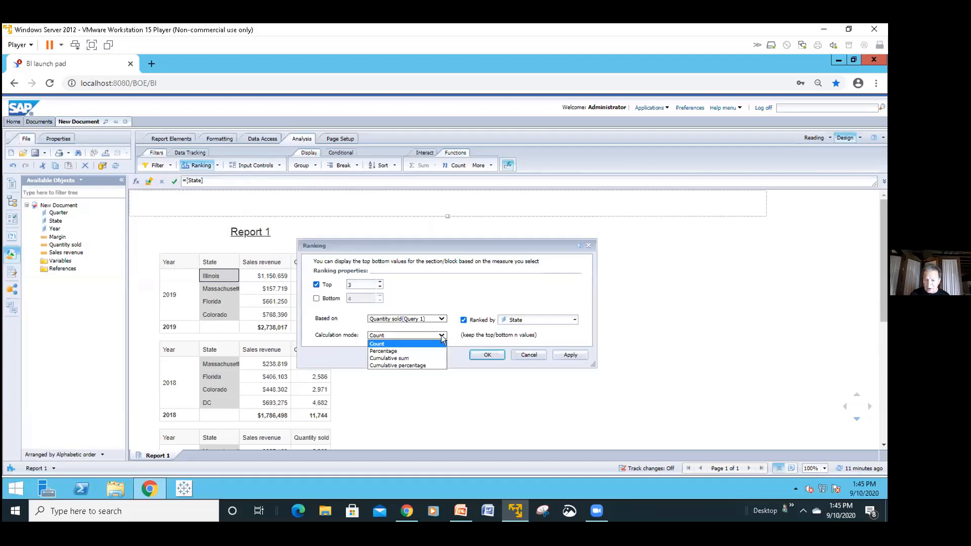
left_click(419, 351)
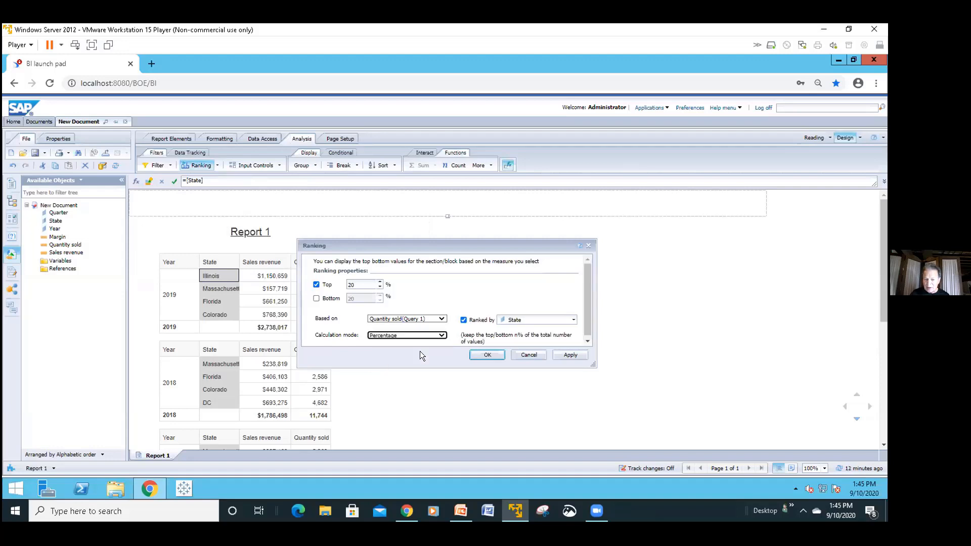
double_click(354, 284)
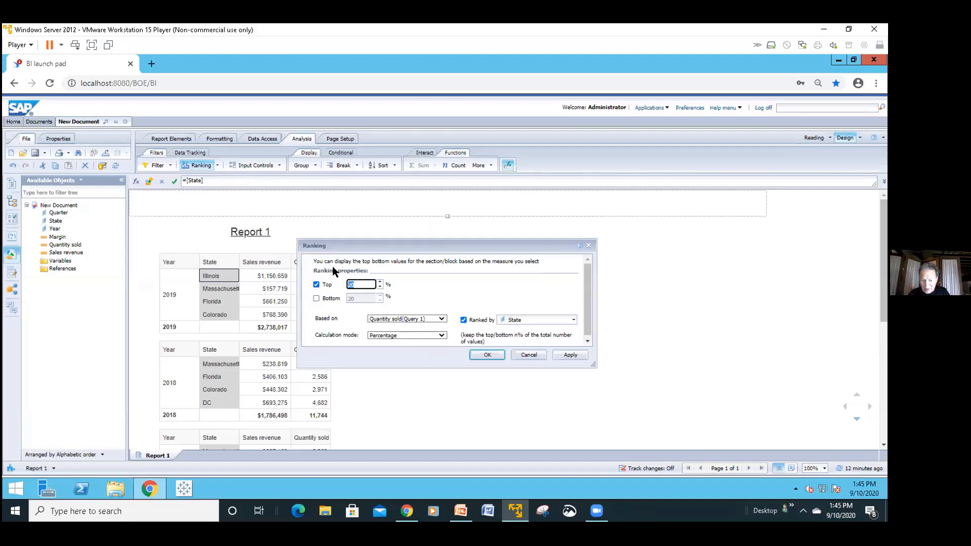
type("50")
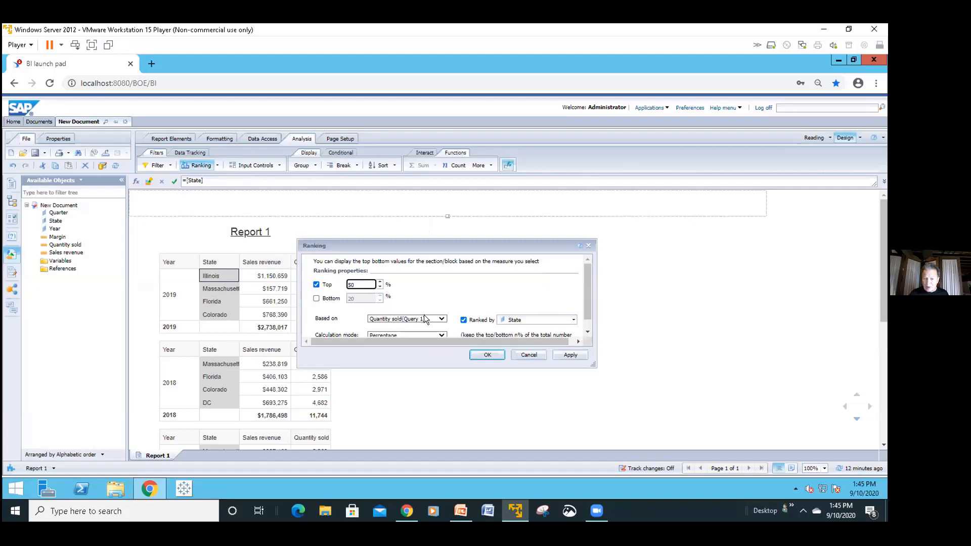
left_click(440, 319)
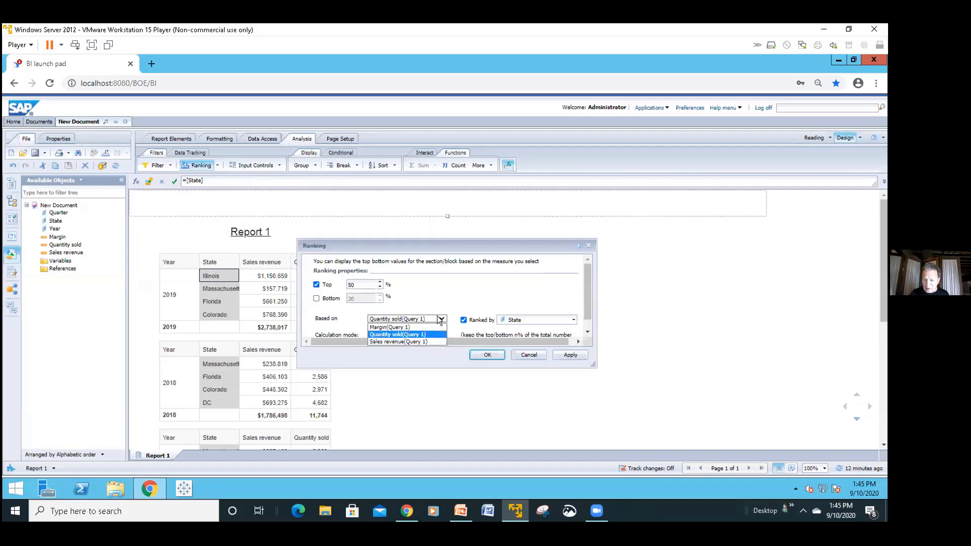
left_click(405, 341)
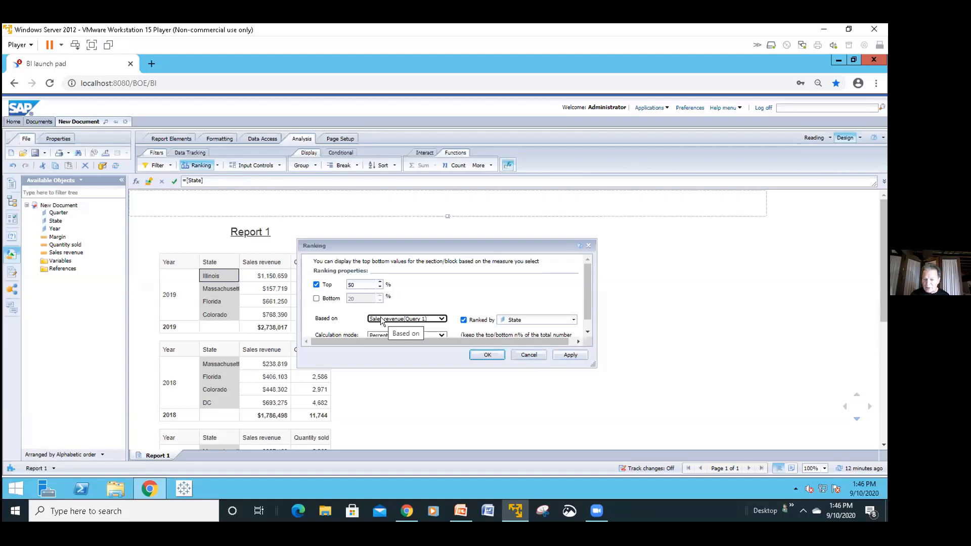
left_click(483, 355)
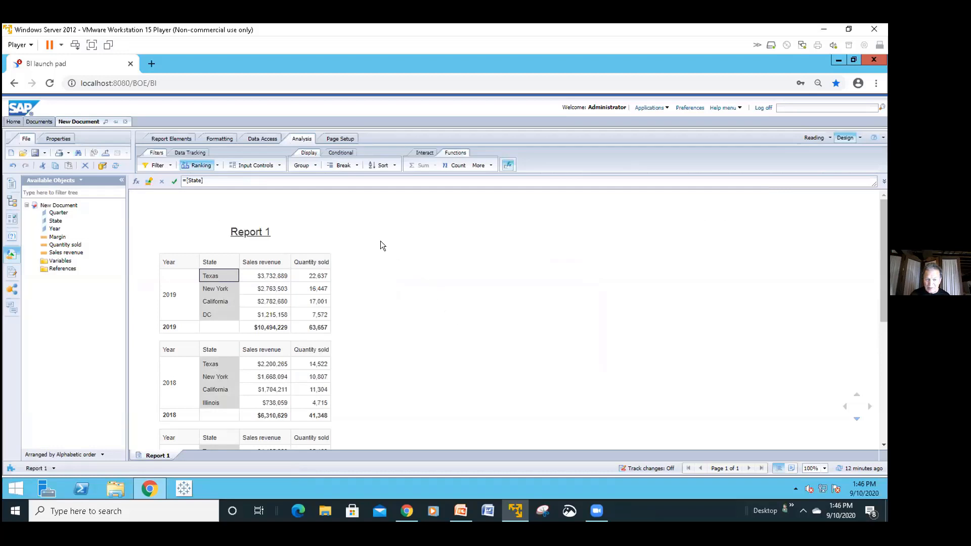
- Edit the State ranking to keep the top 100% and confirm the ranking settings
left_click(218, 165)
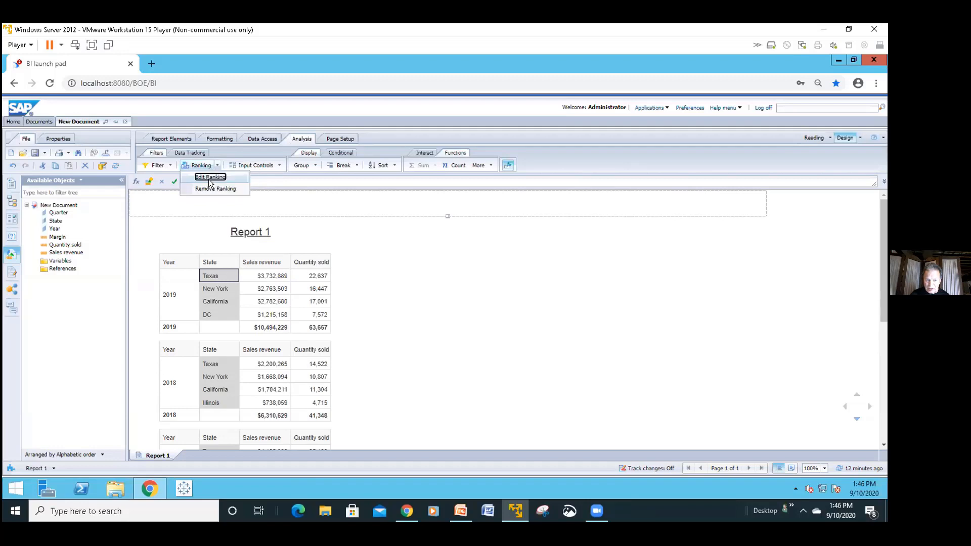
left_click(206, 176)
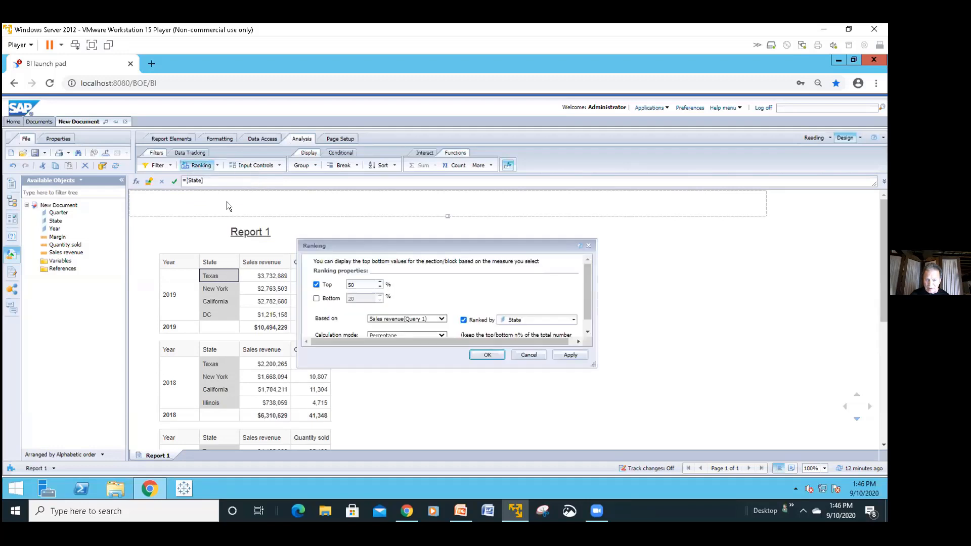
left_click(349, 282)
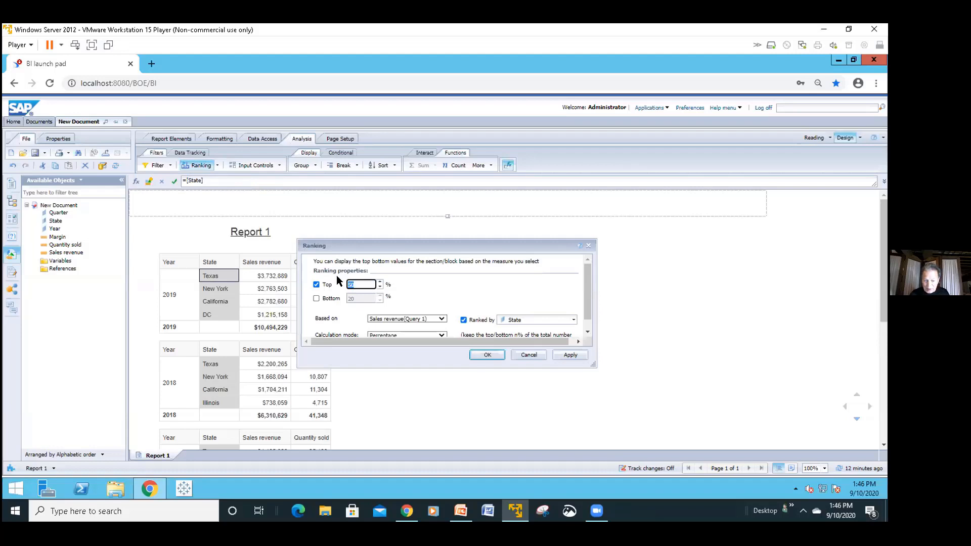
type("100")
left_click(483, 355)
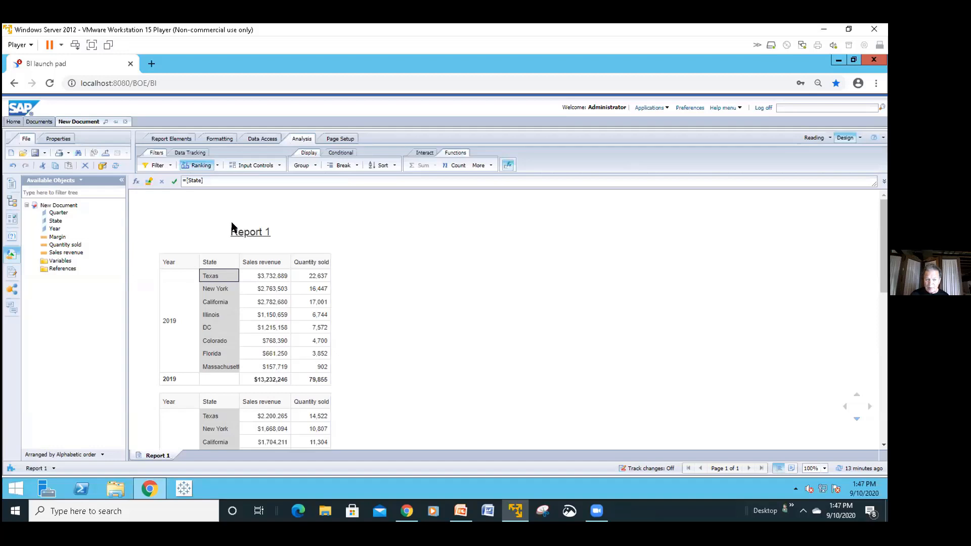
- Remove the ranking from the State column and deselect the table
left_click(218, 166)
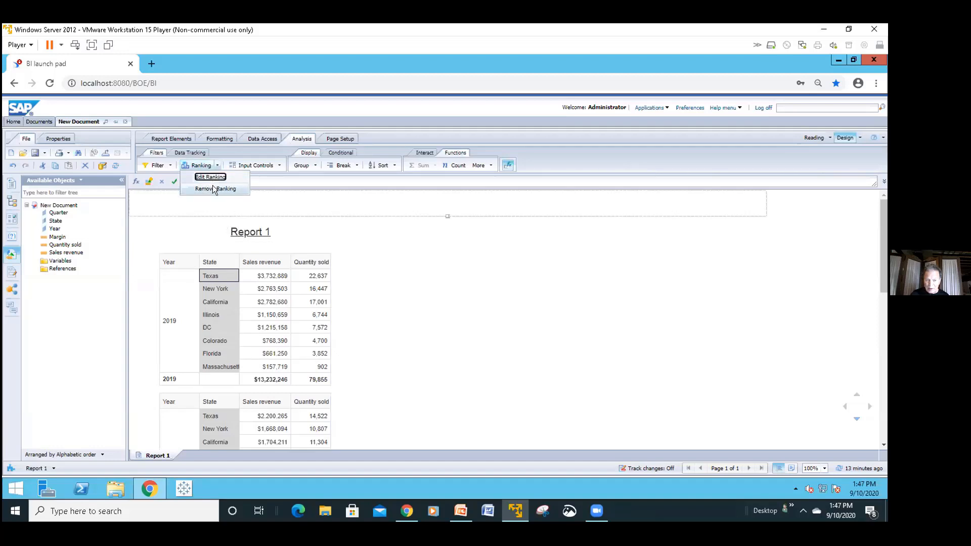
left_click(213, 188)
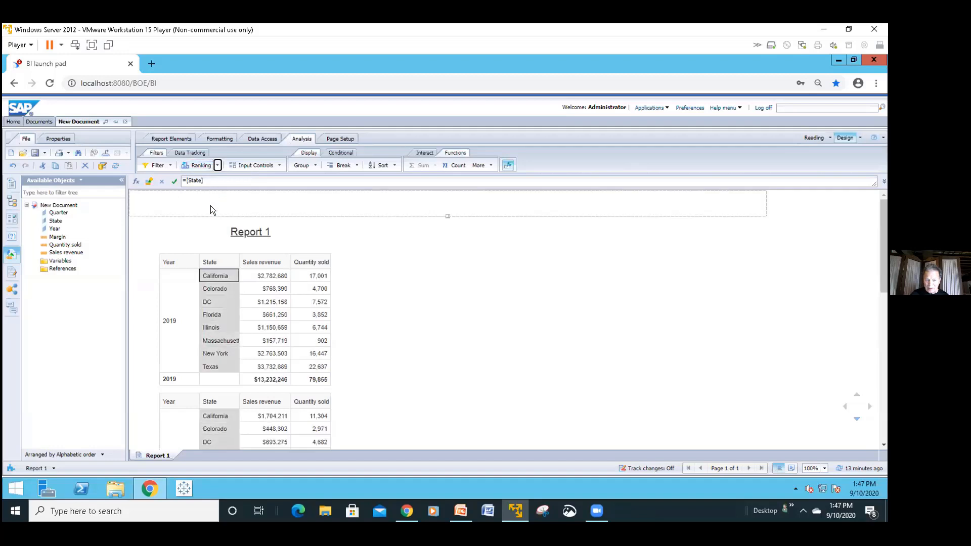
left_click(207, 227)
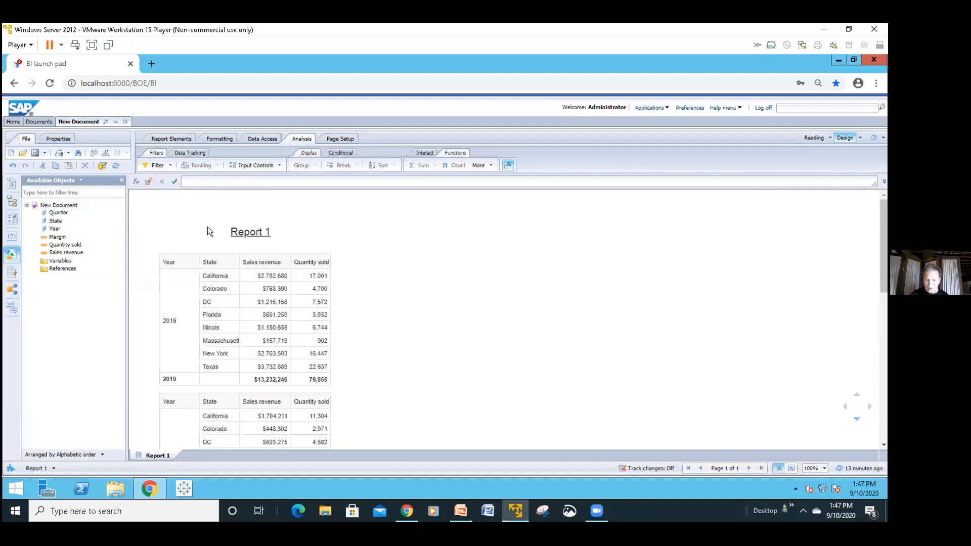
- Start a grouping set on the State column of the table and name it Region
left_click(222, 274)
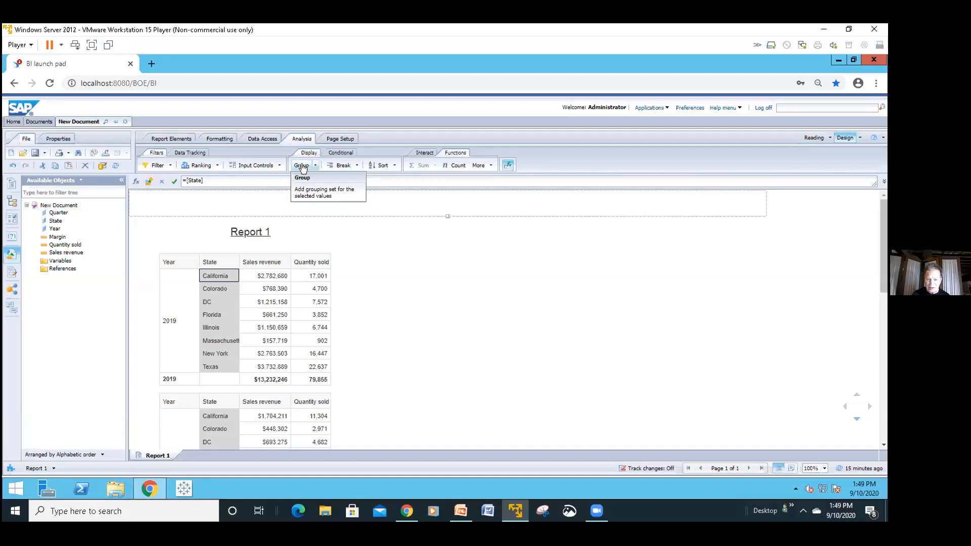
left_click(303, 167)
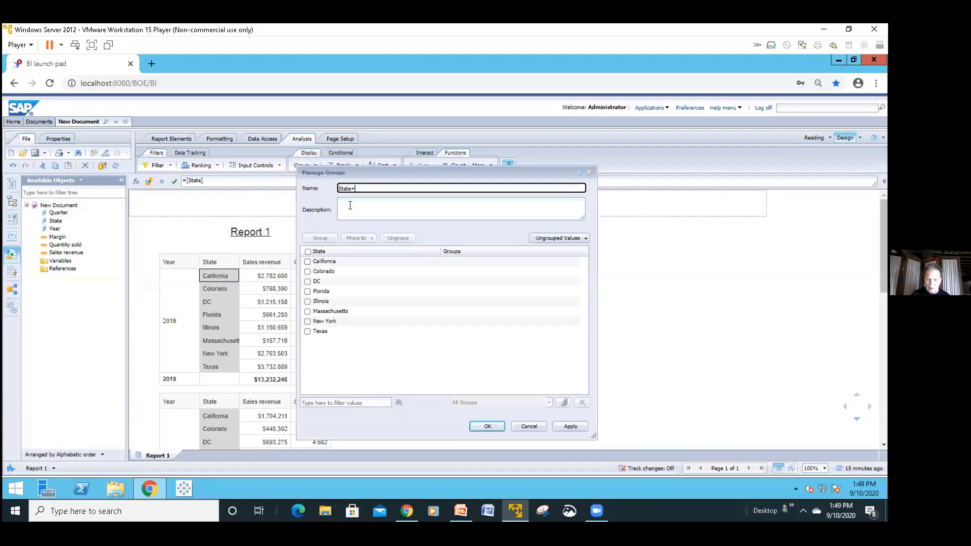
left_click_drag(358, 188, 337, 188)
type("R")
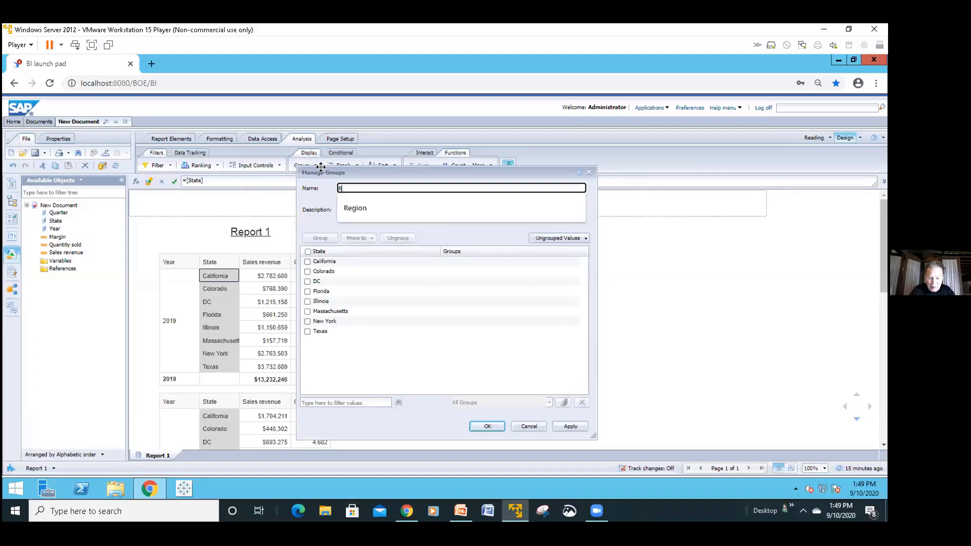
type("egion")
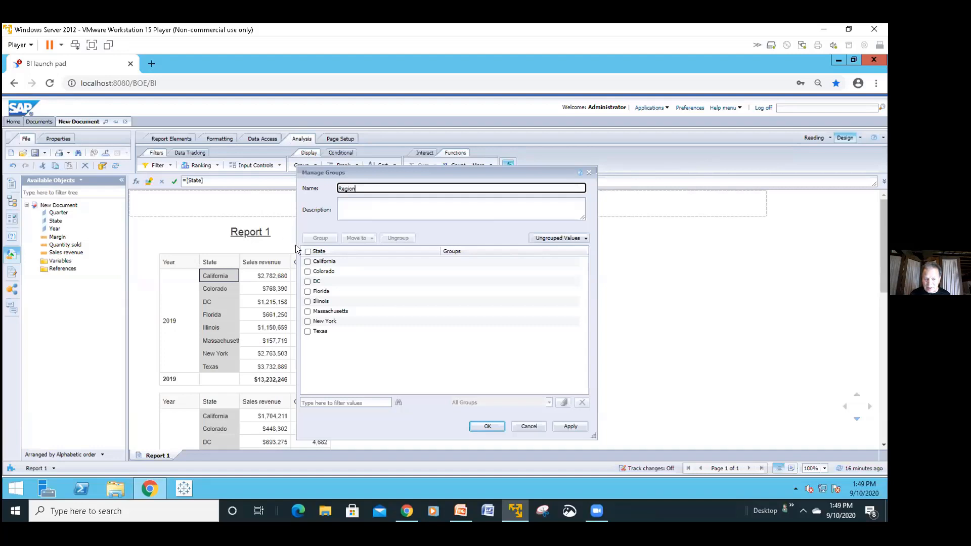
- Group California and Colorado into a new group named West Coast
left_click(307, 261)
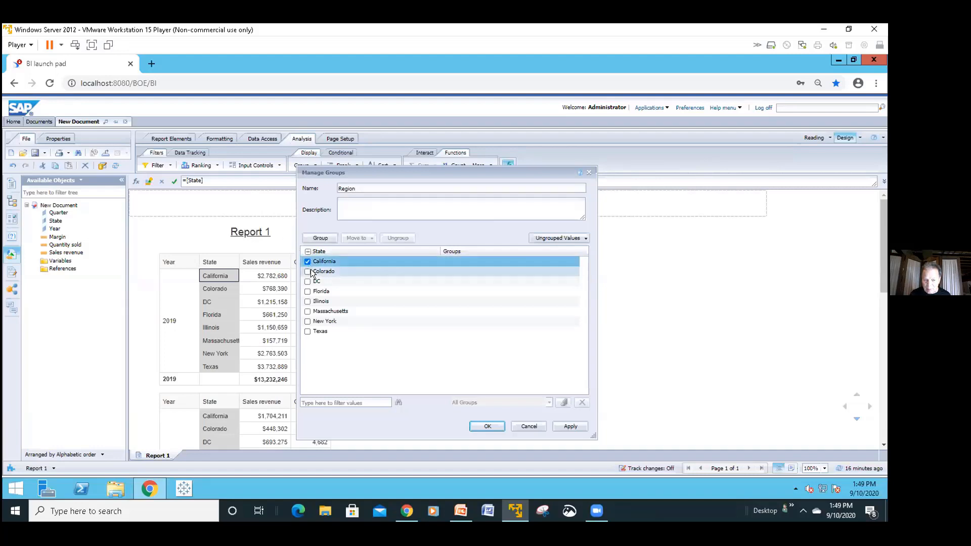
left_click(308, 271)
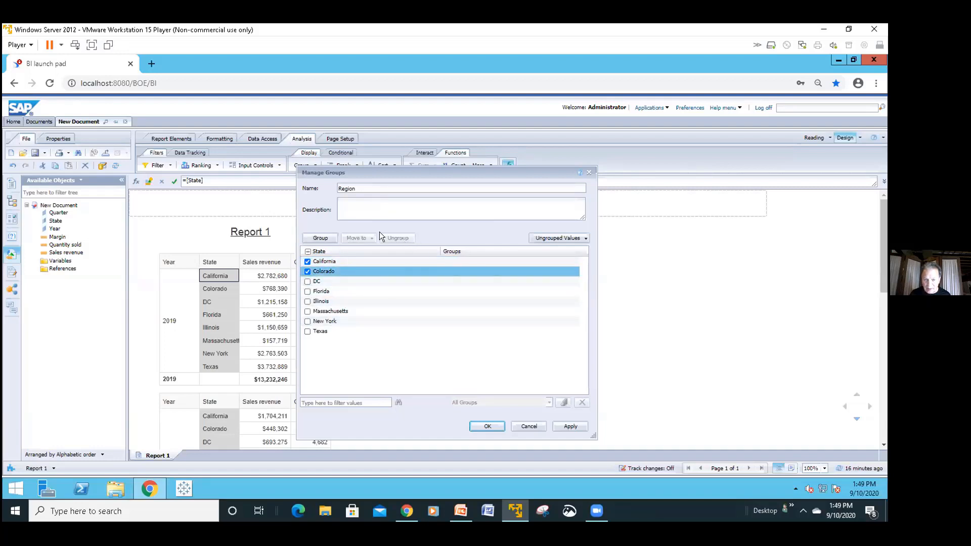
left_click(320, 238)
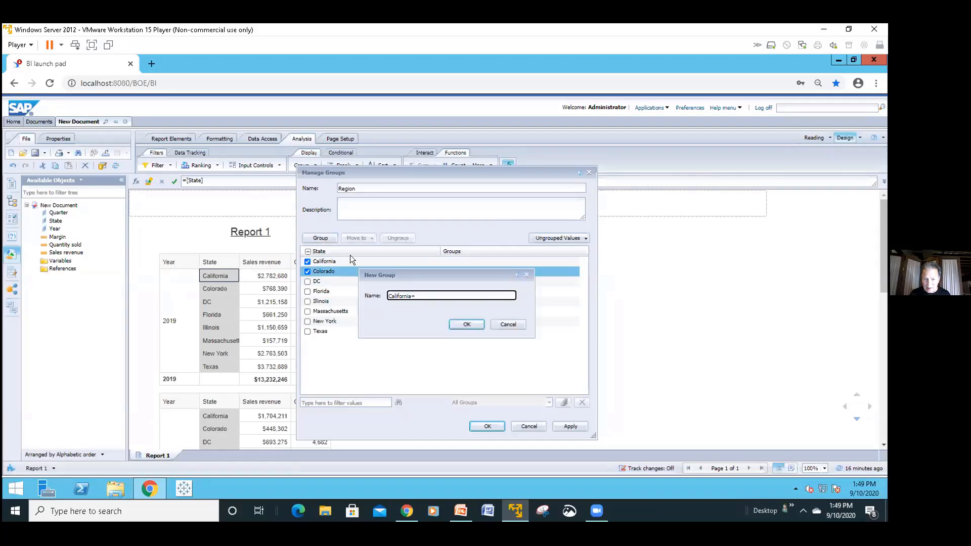
left_click_drag(415, 295, 379, 294)
type("e")
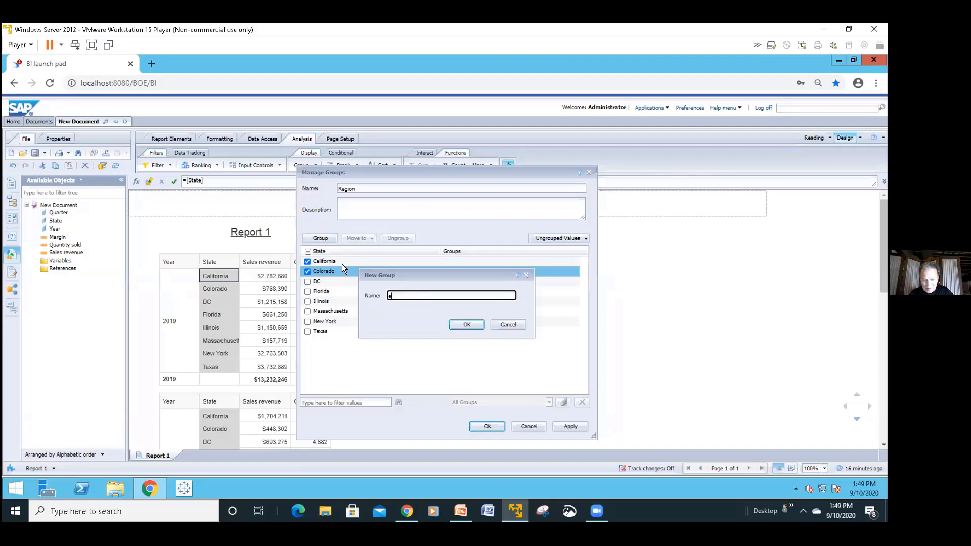
type("est ")
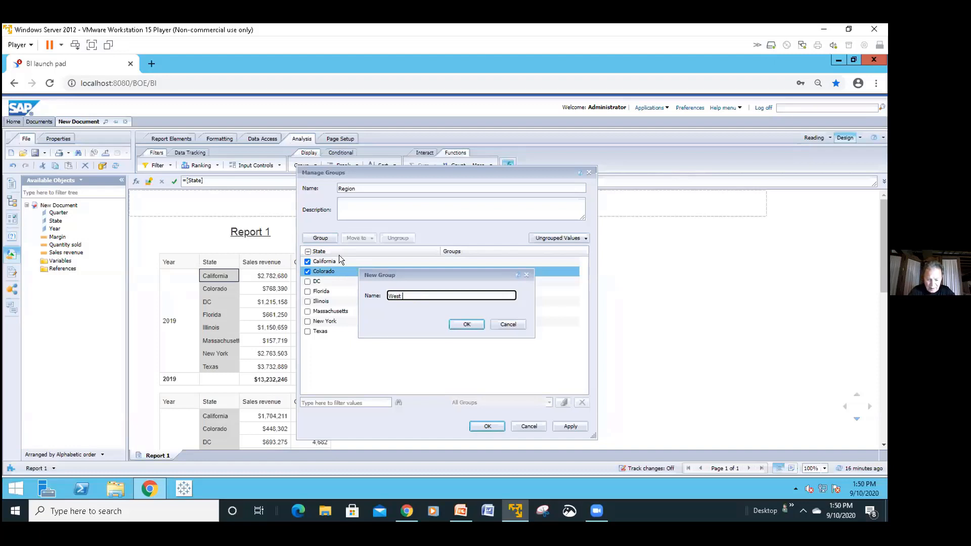
type("Coast")
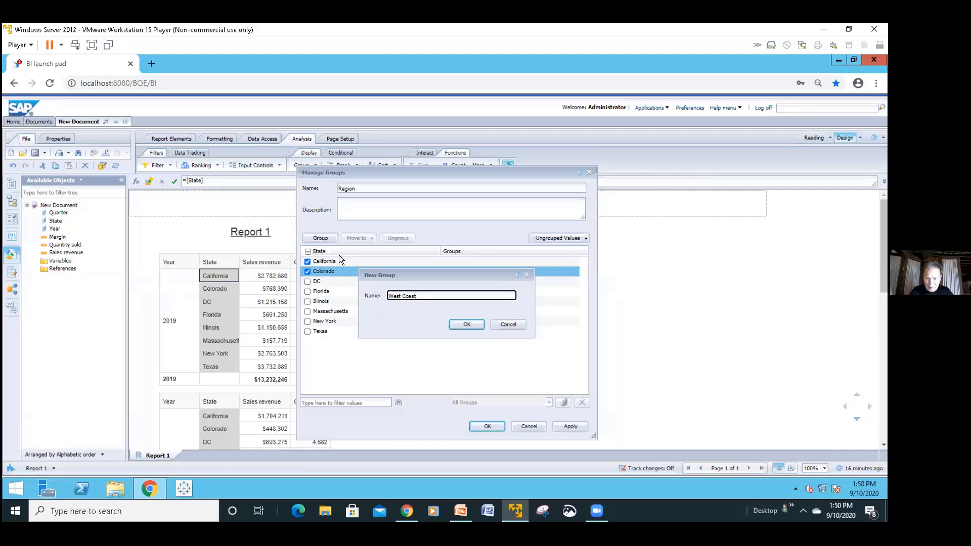
left_click(456, 323)
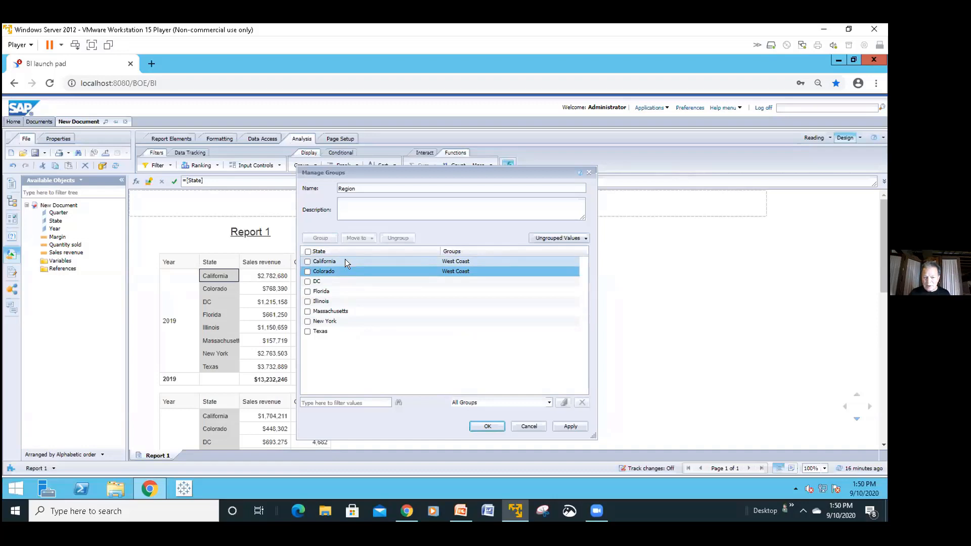
- Group DC, New York and Massachusetts into a new group named Northeast
left_click(308, 281)
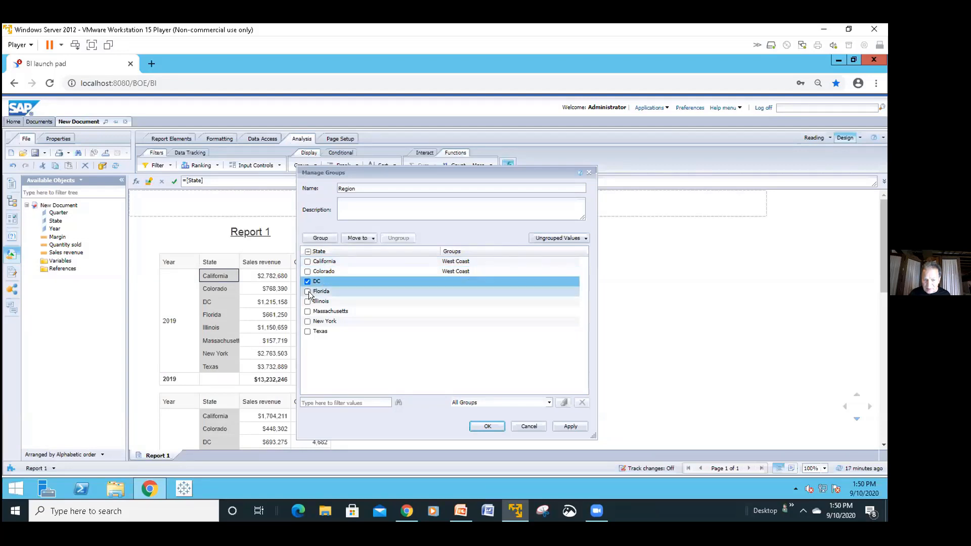
left_click(307, 322)
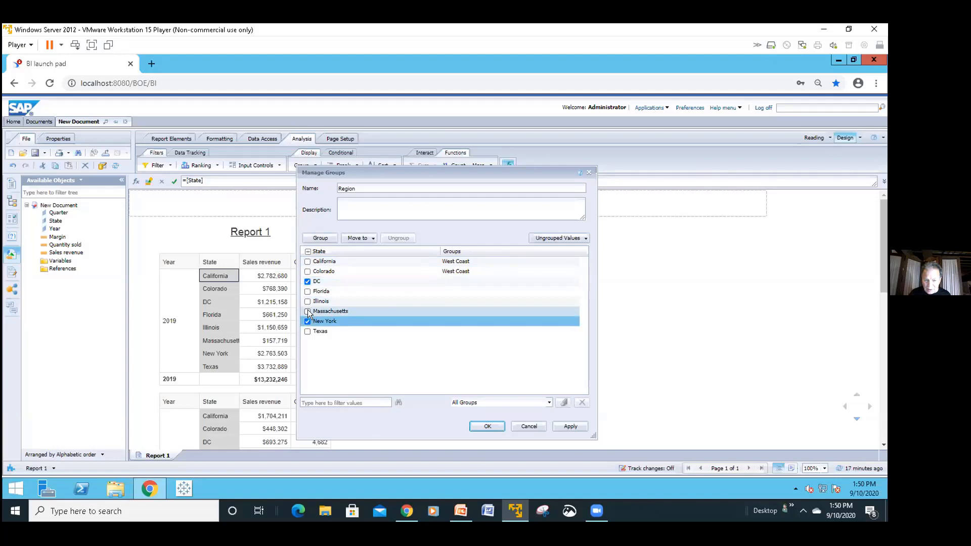
left_click(307, 310)
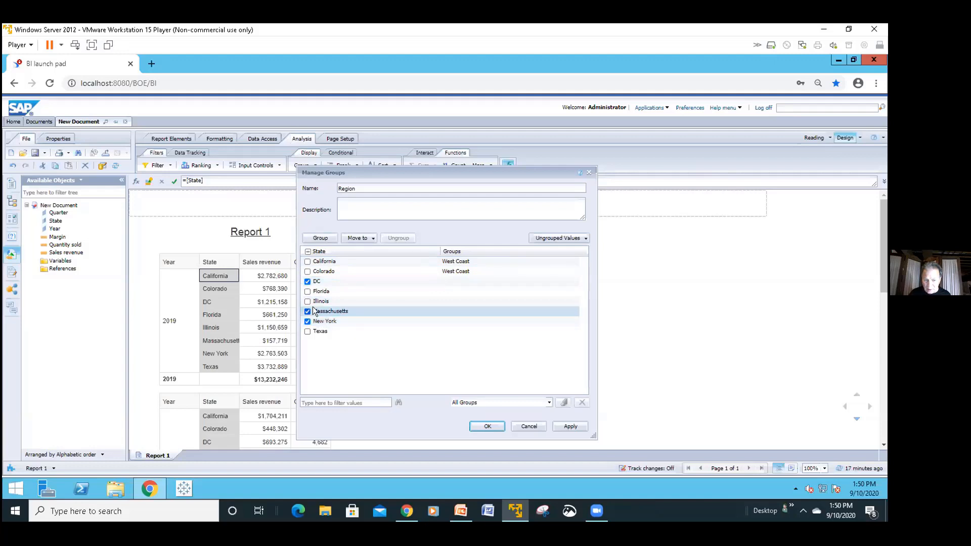
left_click(331, 238)
type("DC+")
key("BackSpace")
key("BackSpace")
key("BackSpace")
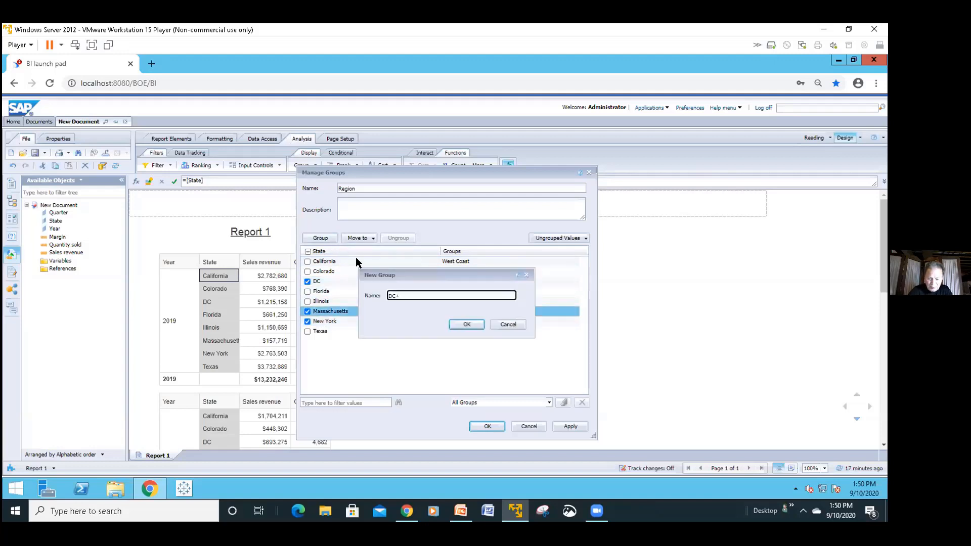
type("Northeast")
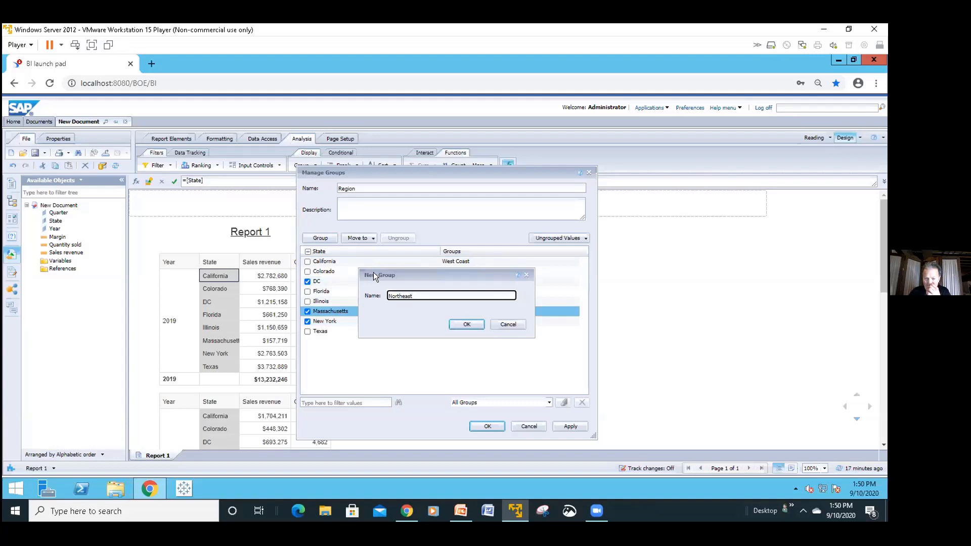
left_click(466, 325)
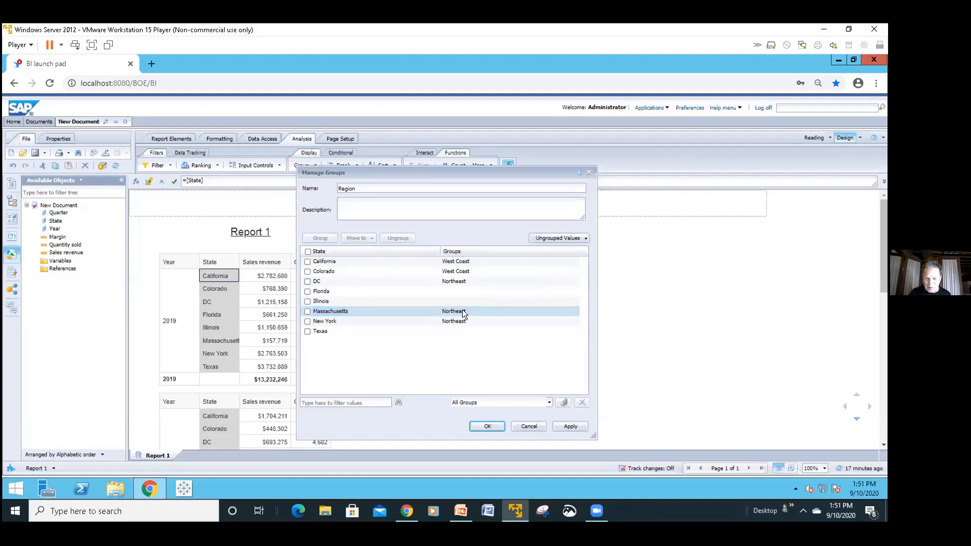
- Group Florida and Texas into a new group named Sooutheast
left_click(307, 292)
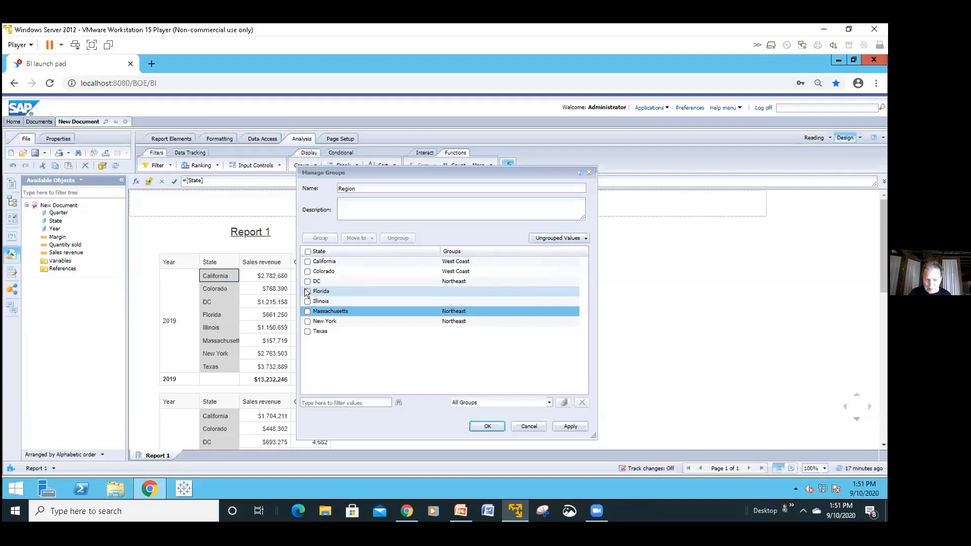
left_click(305, 330)
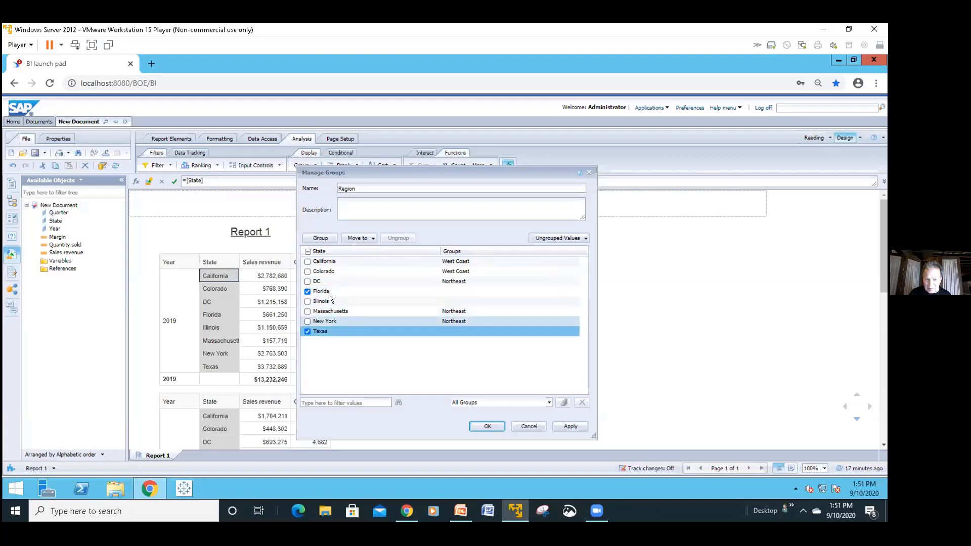
left_click(334, 238)
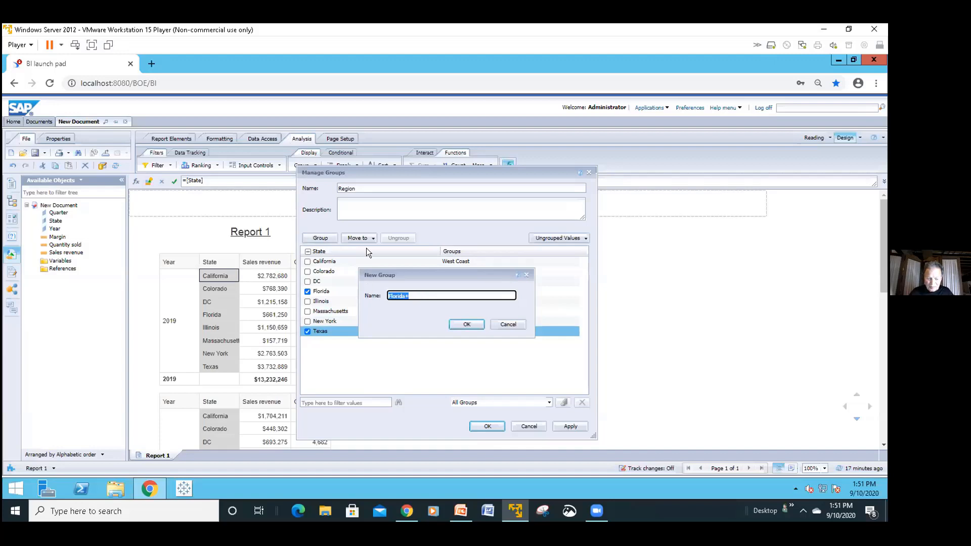
type("Southeast")
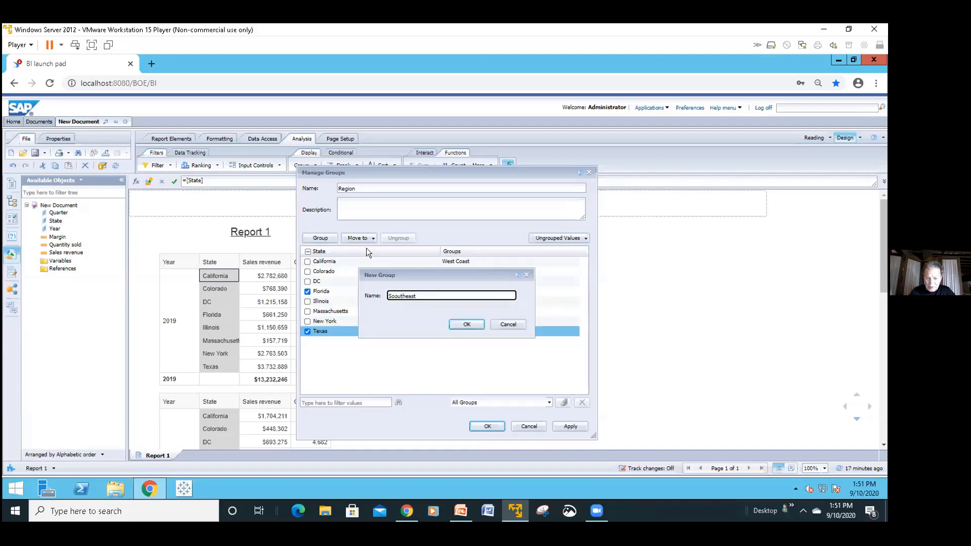
left_click(461, 323)
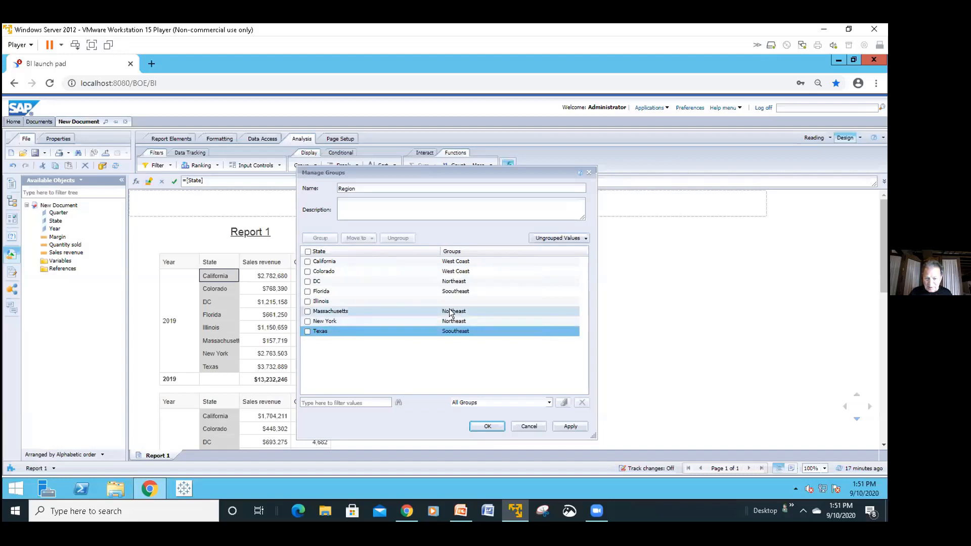
- Put Illinois into a new group named Midwest, leaving no states selected in the list
left_click(307, 300)
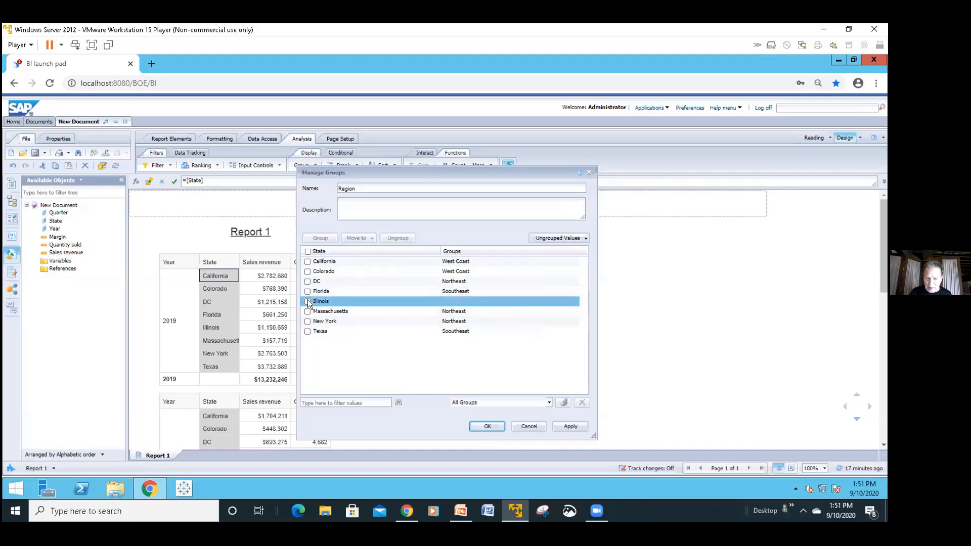
left_click(307, 301)
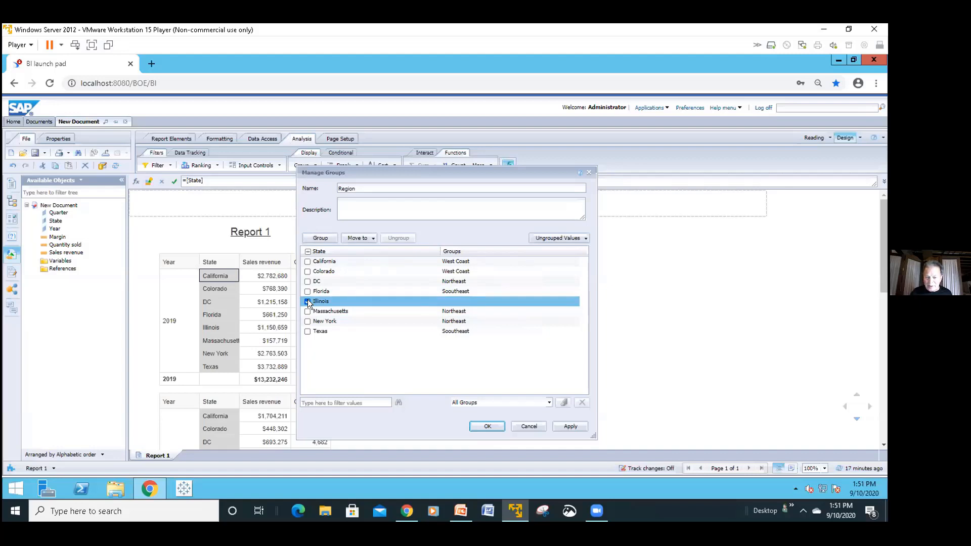
left_click(321, 238)
key("ctrl+a")
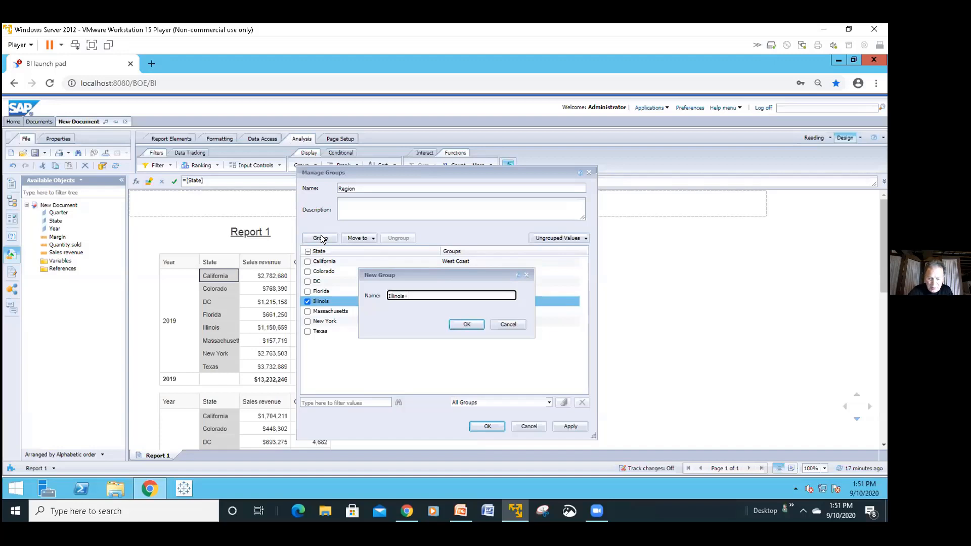
key("BackSpace")
type("Midwest")
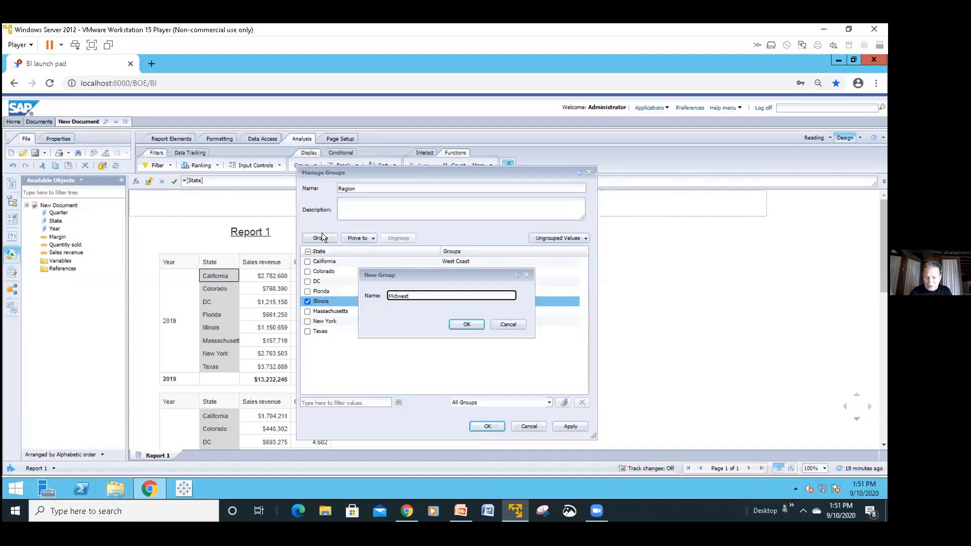
left_click(454, 322)
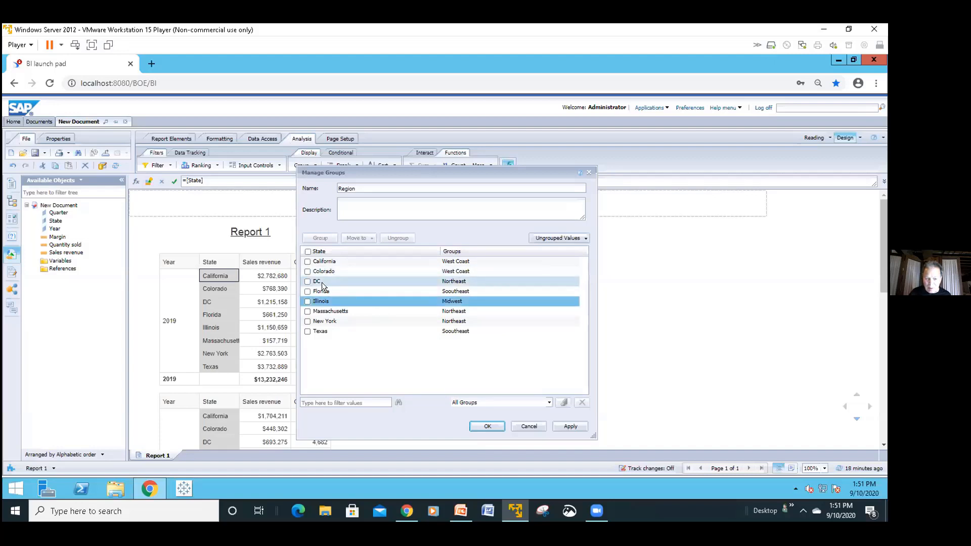
left_click(308, 281)
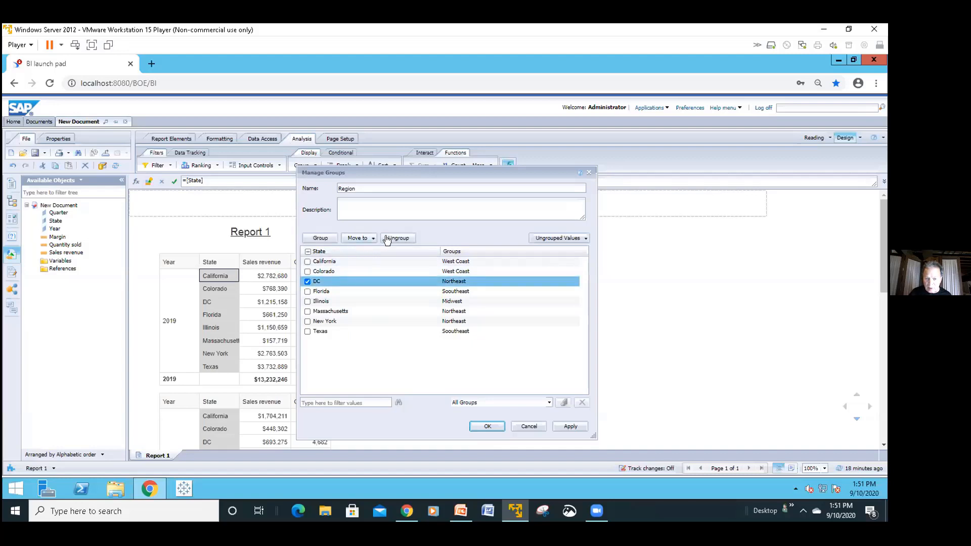
left_click(308, 281)
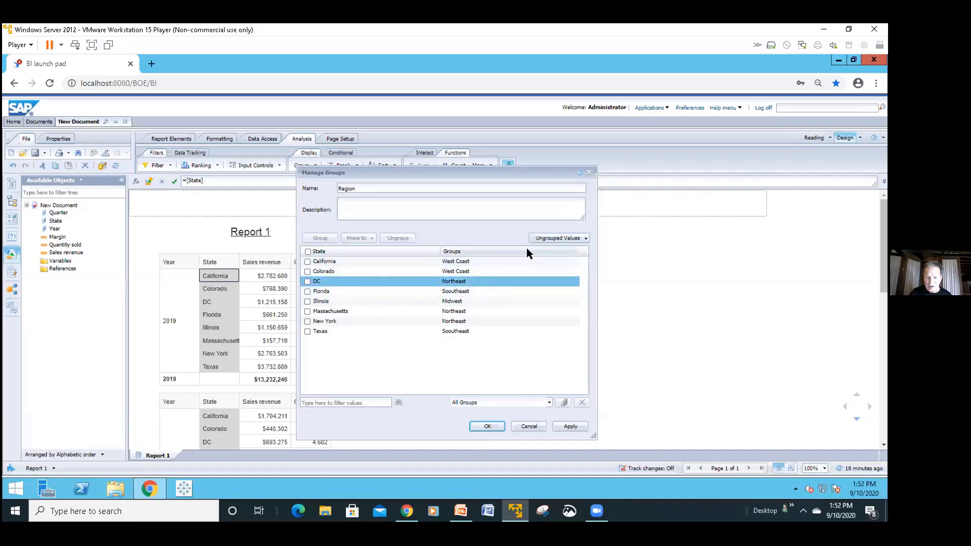
- Set ungrouped values to be automatically grouped as Others and apply the Region grouping to the table
left_click(546, 238)
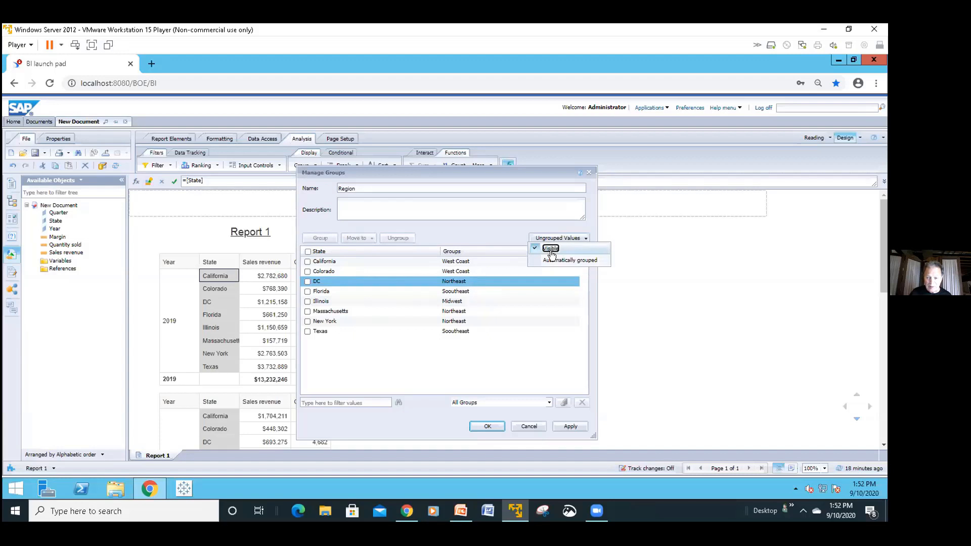
left_click(550, 259)
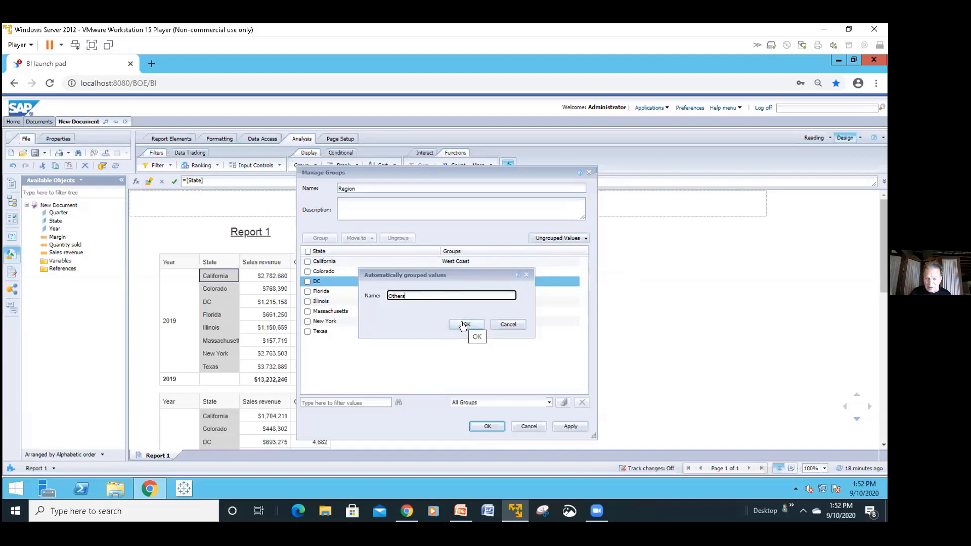
left_click(463, 325)
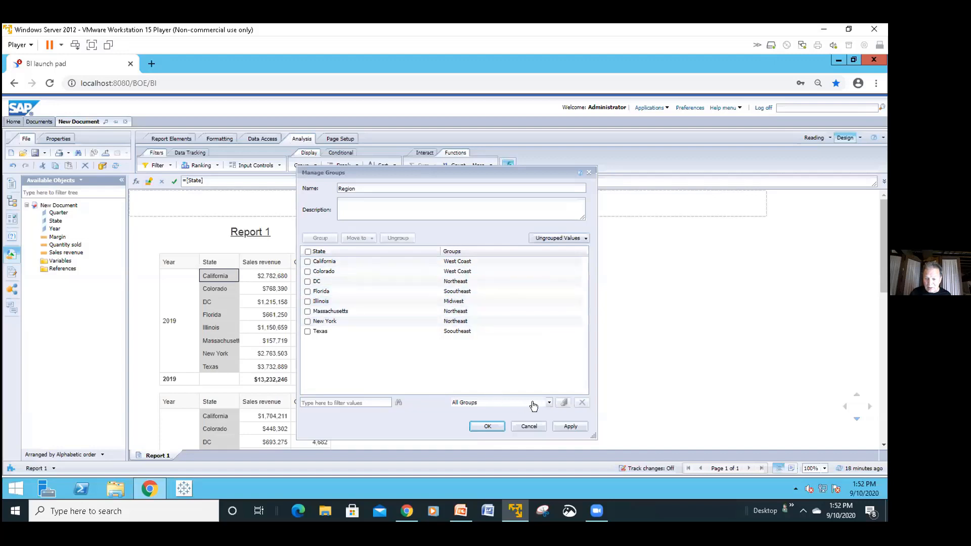
left_click(548, 403)
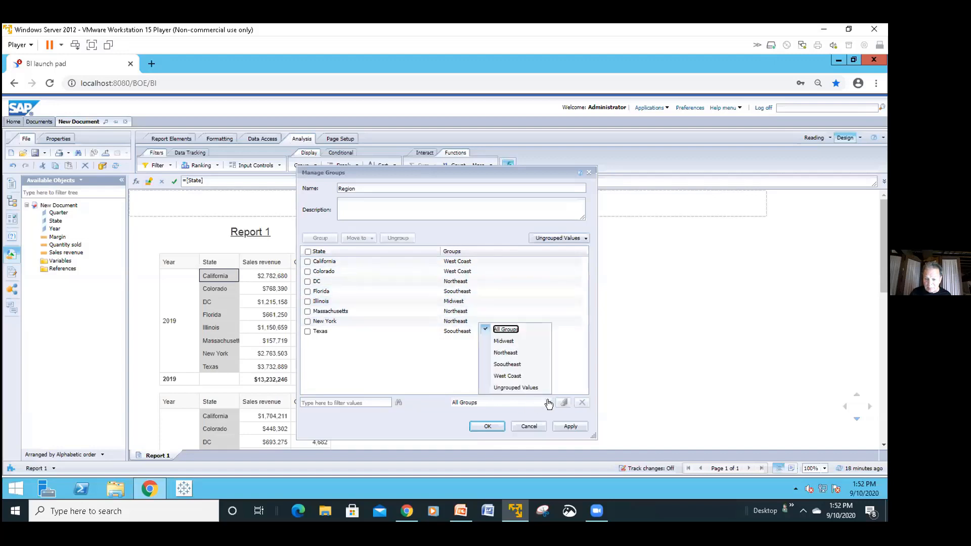
left_click(556, 374)
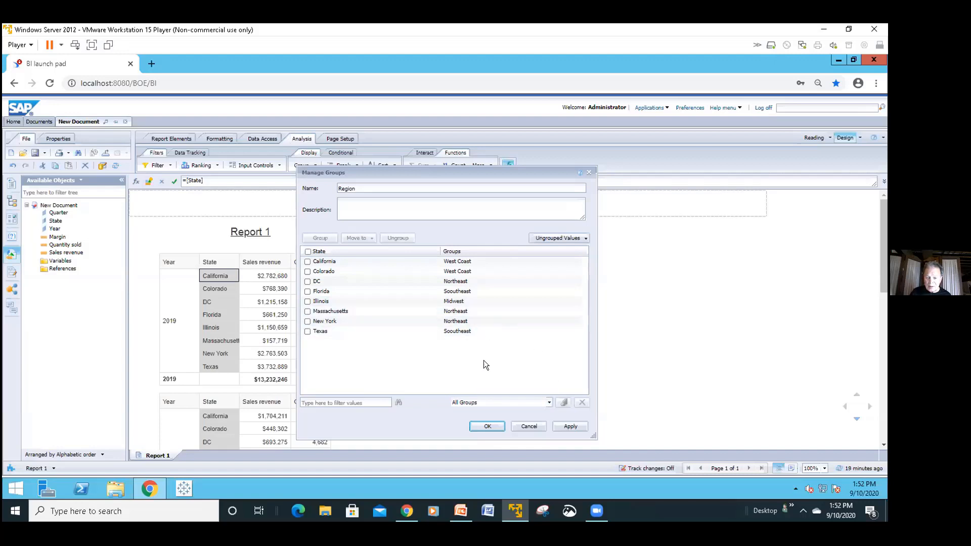
left_click(485, 425)
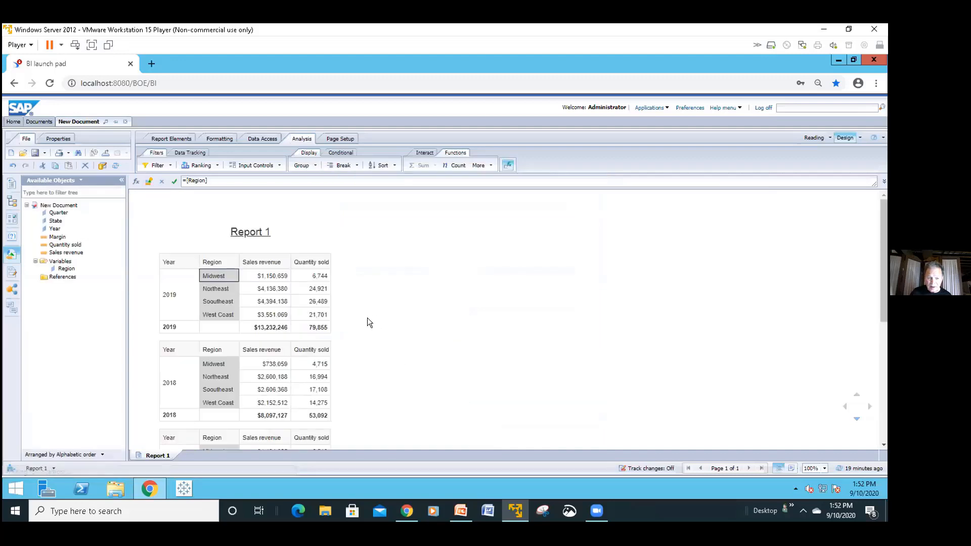
- Review the table grouped by region for each year and check the group definition behind the Region variable
left_click(268, 302)
scroll(230, 297, "down", 3)
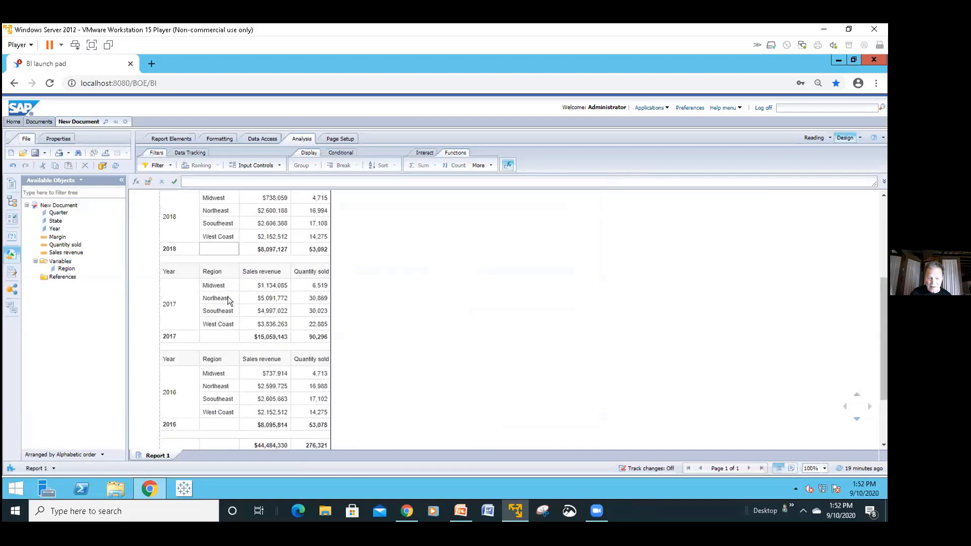
scroll(228, 296, "up", 3)
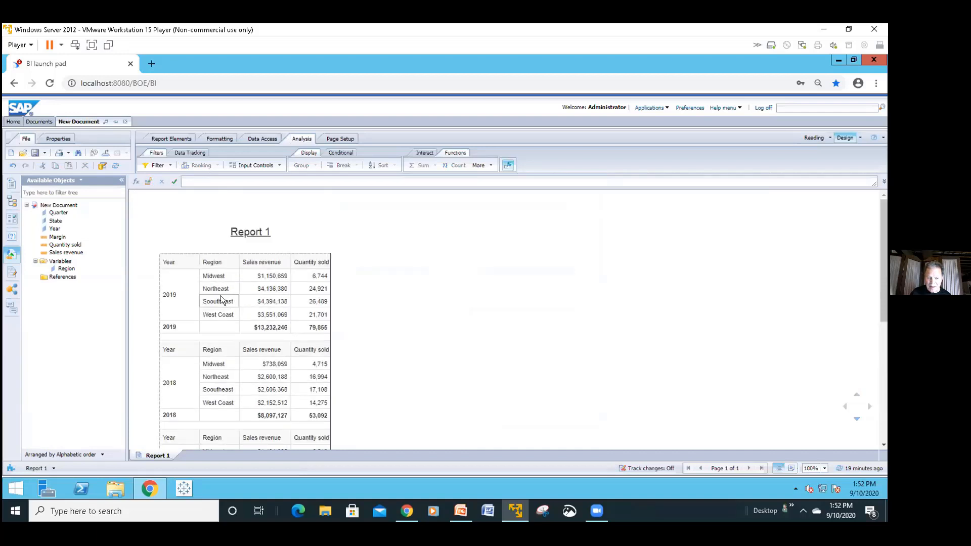
left_click(66, 268)
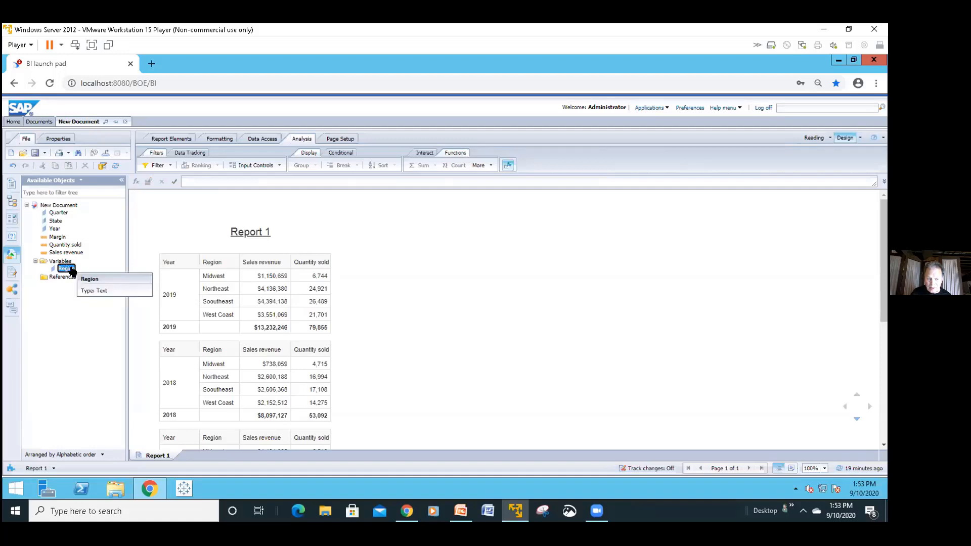
double_click(66, 269)
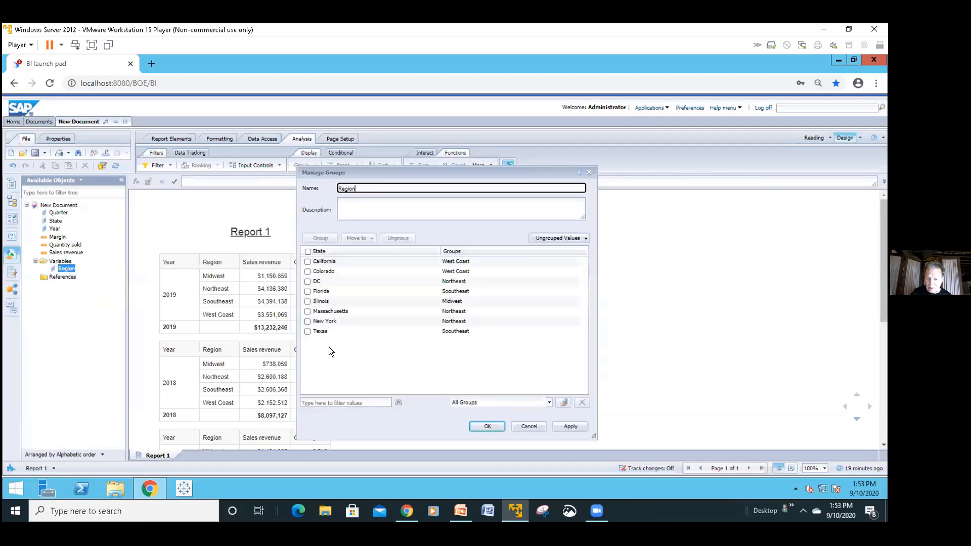
left_click(485, 427)
- Review the state-to-region assignments in Manage Groups for the table's Region column and close the dialog
left_click(218, 300)
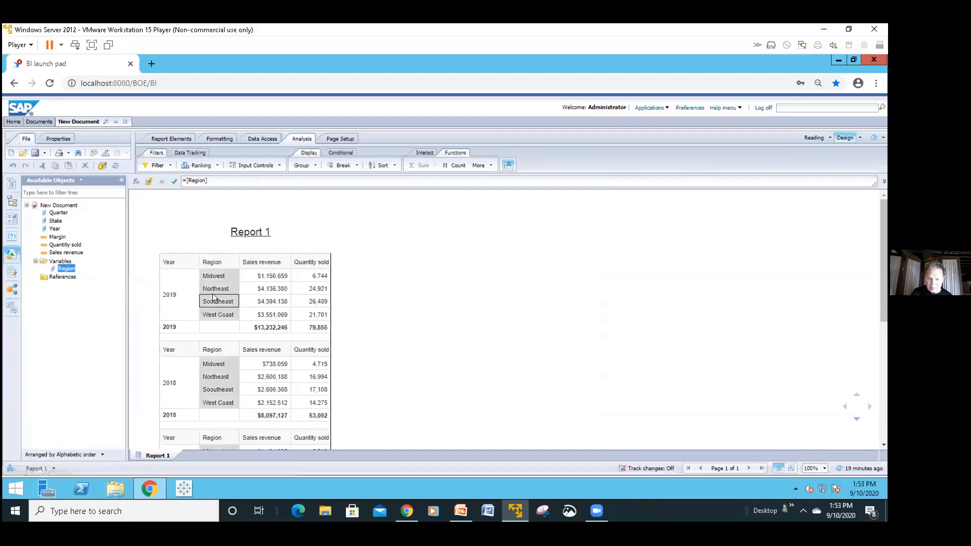
left_click(304, 191)
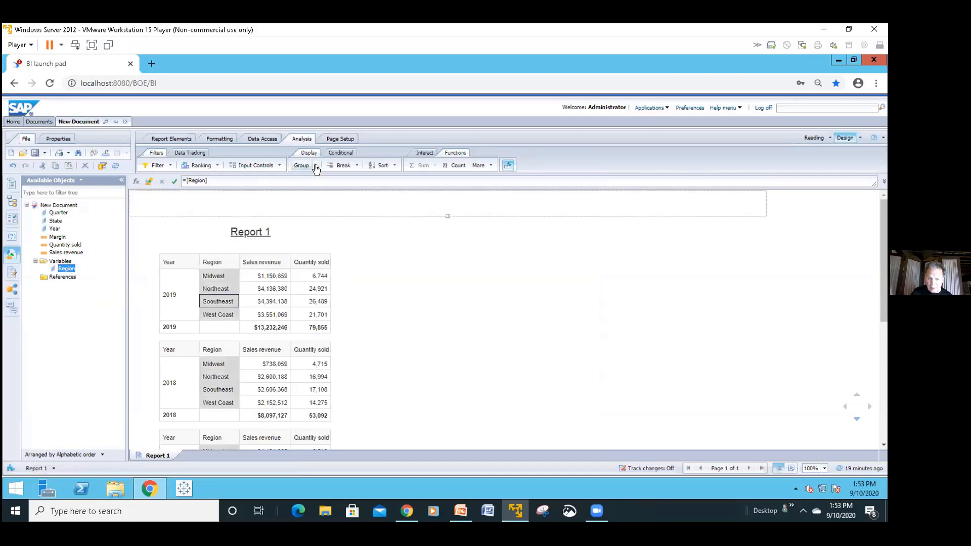
left_click(315, 165)
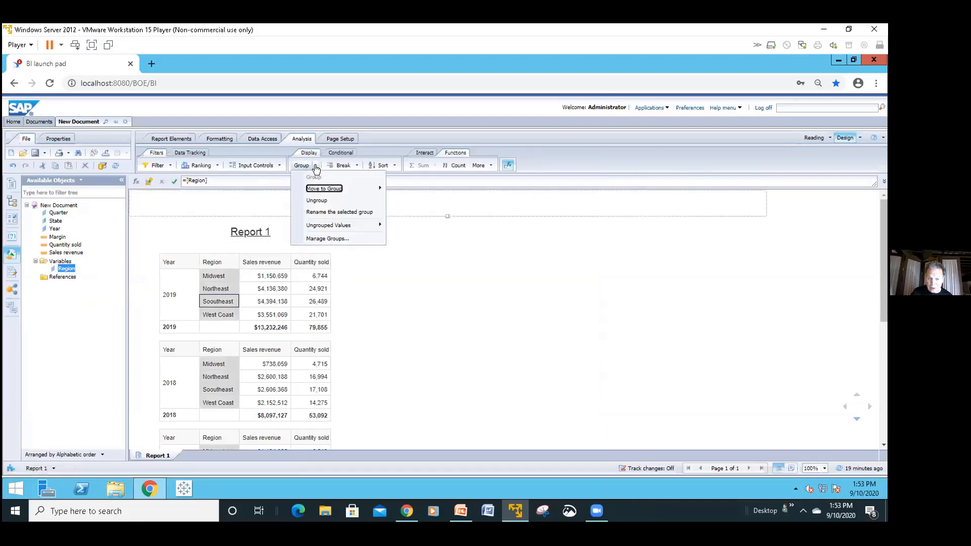
left_click(312, 238)
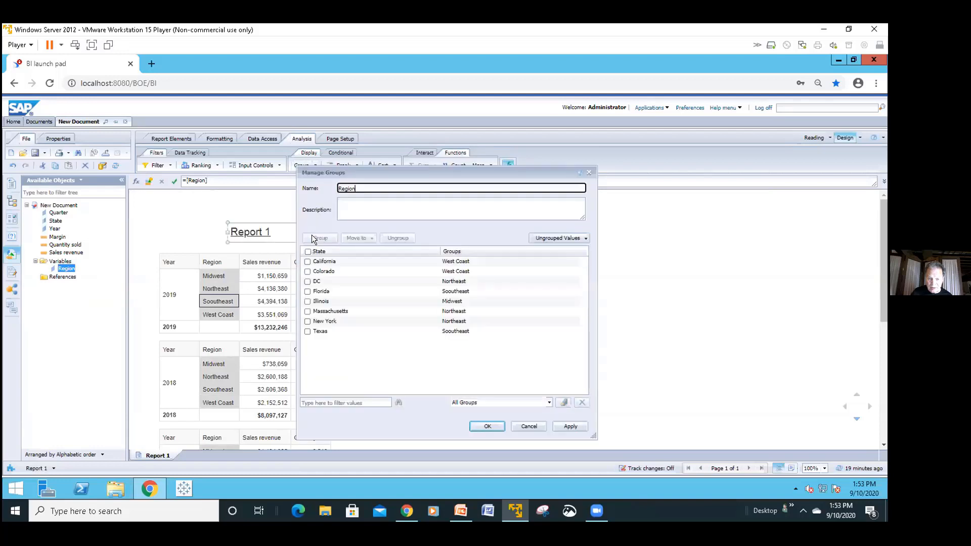
left_click(487, 427)
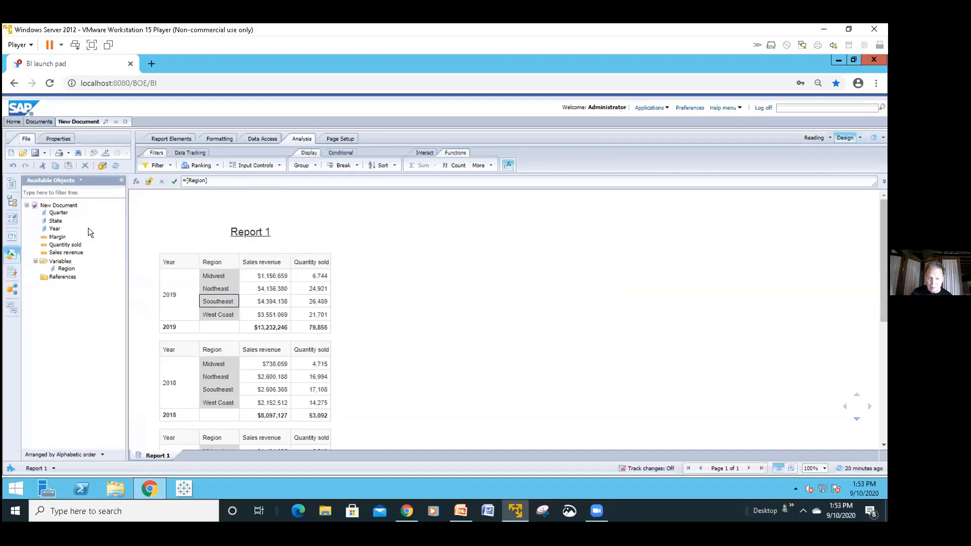
- Try adding State as a column between Region and Sales revenue in the table, and undo the addition
mouse_move(67, 221)
left_mouse_down()
mouse_move(56, 221)
mouse_move(147, 270)
mouse_move(237, 287)
left_mouse_up()
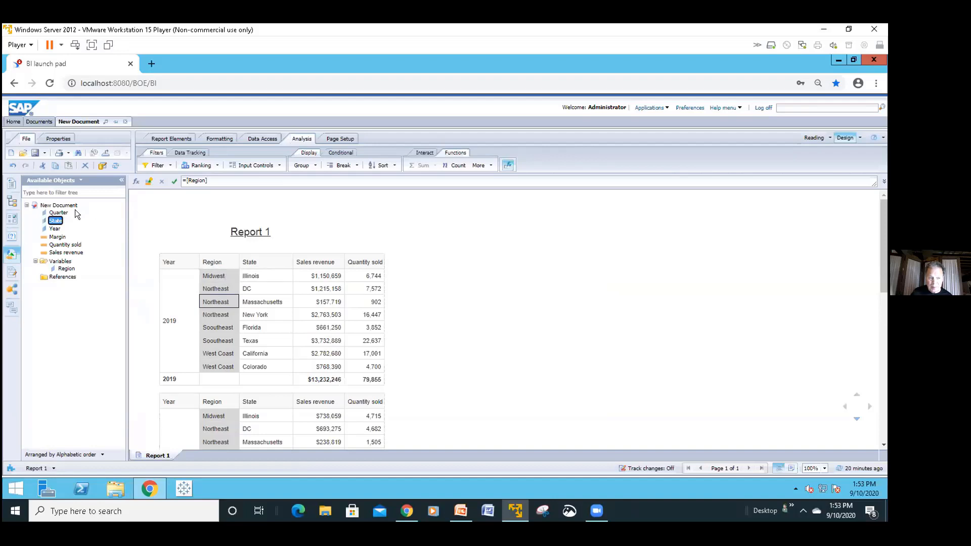
left_click(13, 167)
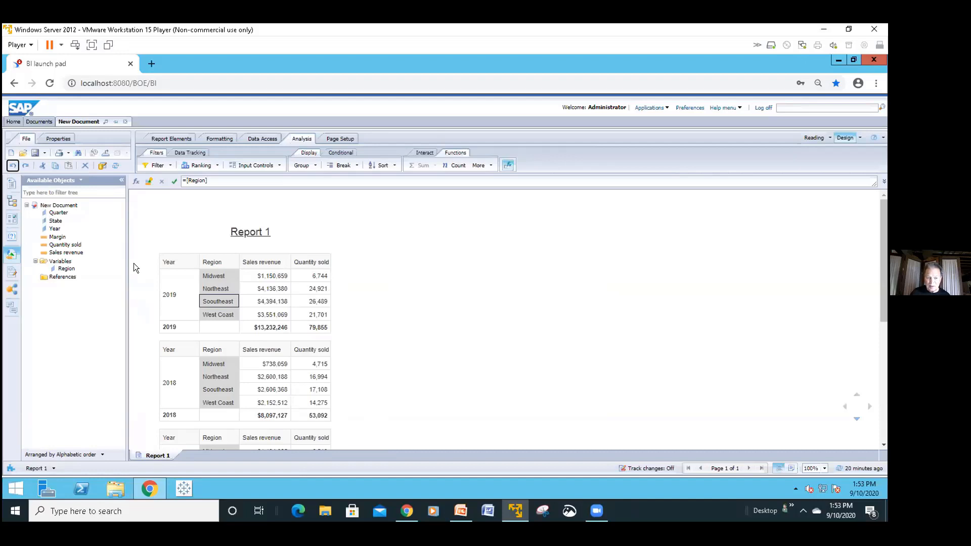
- Open the Region variable's definition from the available objects to inspect its groups, and leave it without changes
left_click(69, 268)
double_click(70, 269)
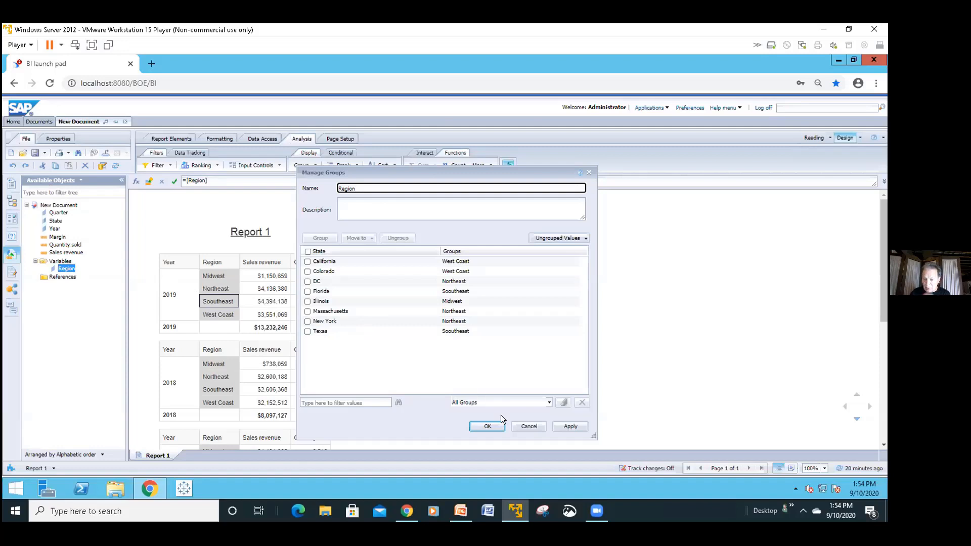
left_click(518, 427)
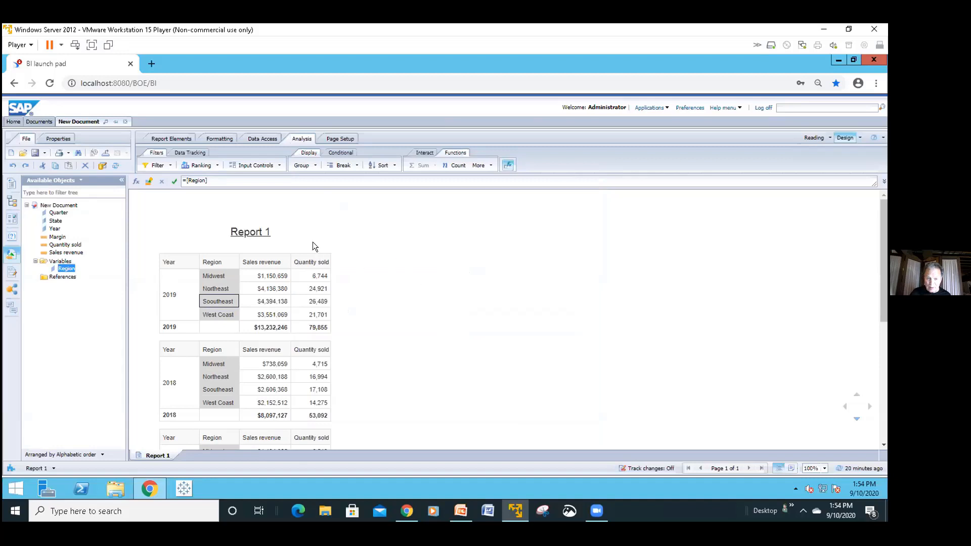
- Ungroup all states in the Region grouping through Manage Groups and apply it to the table
left_click(313, 167)
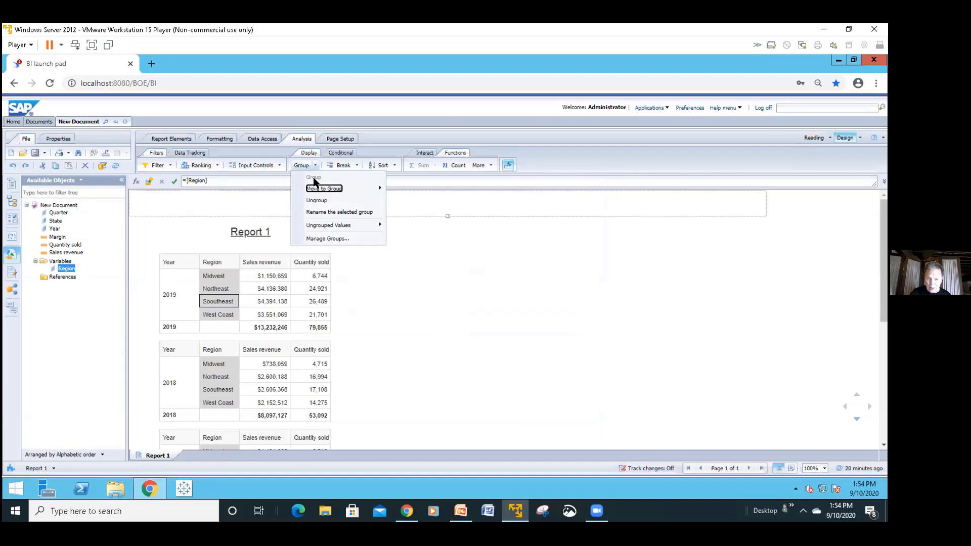
left_click(314, 238)
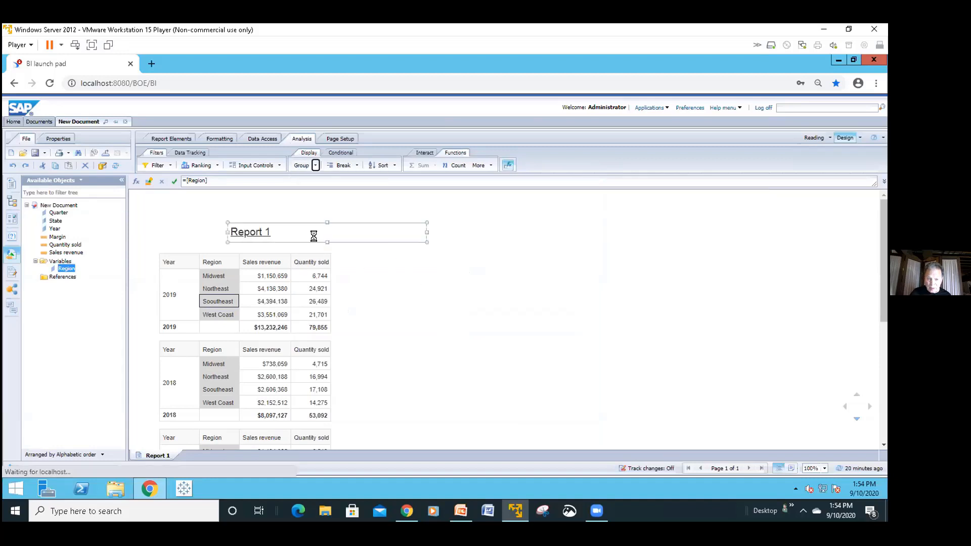
left_click(307, 250)
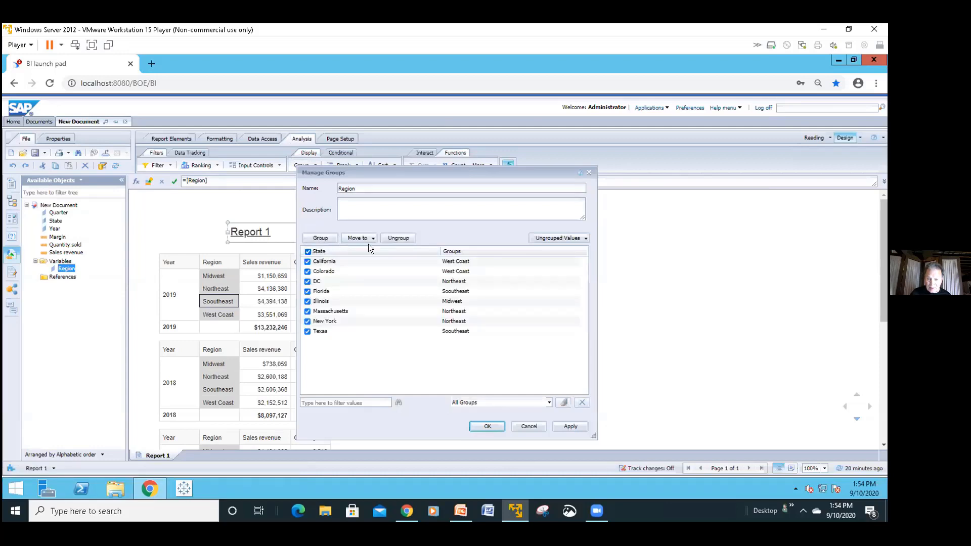
left_click(390, 241)
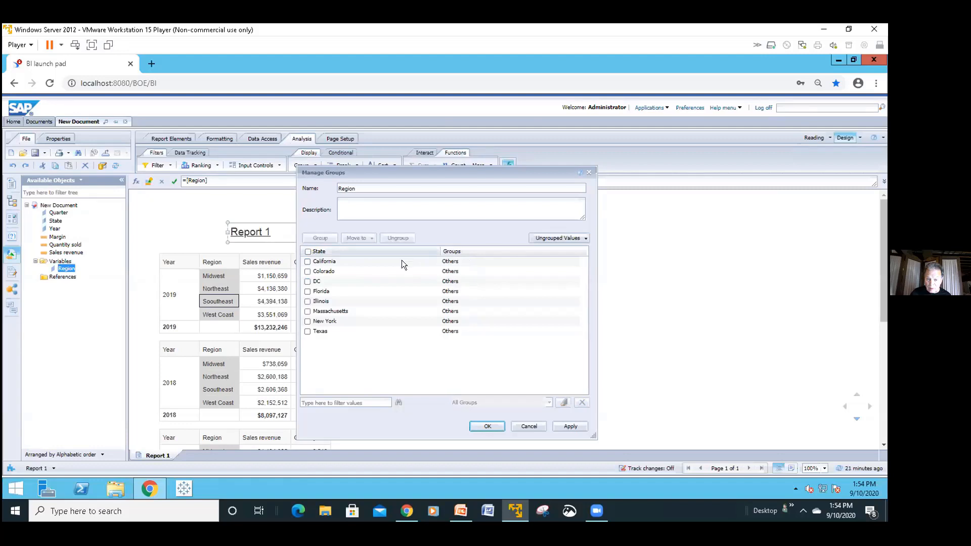
left_click(486, 426)
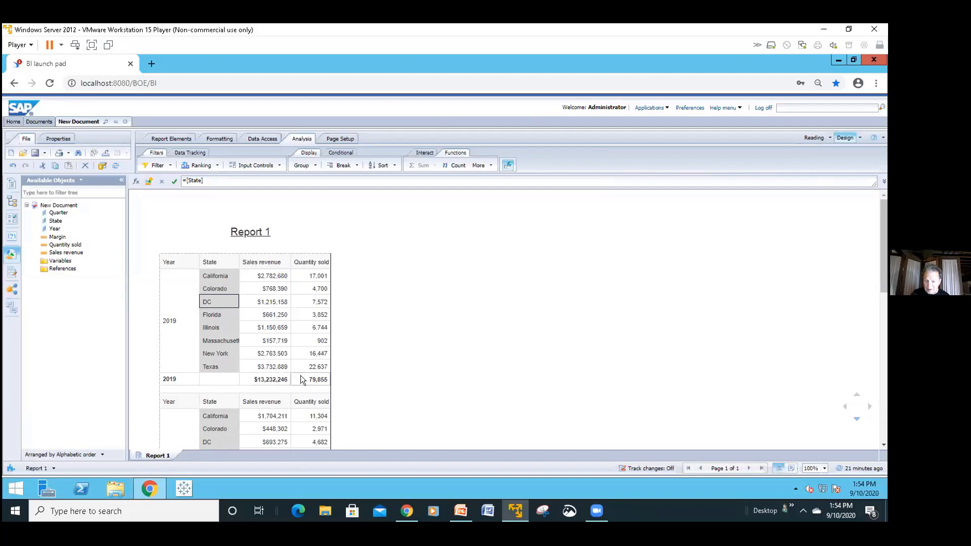
- Assign a new reference named "GT sales revenue" to the grand total cell of the Sales revenue column
left_click(270, 378)
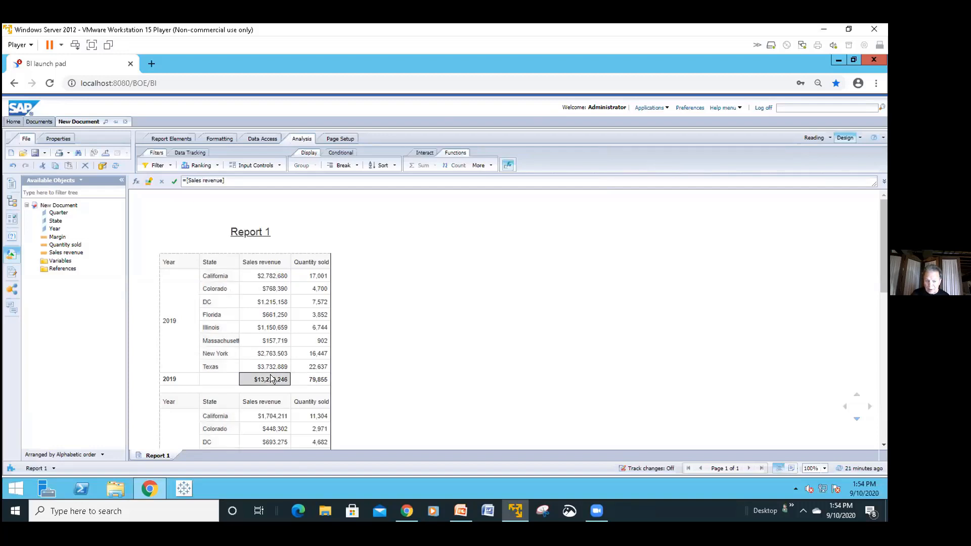
scroll(271, 378, "down", 10)
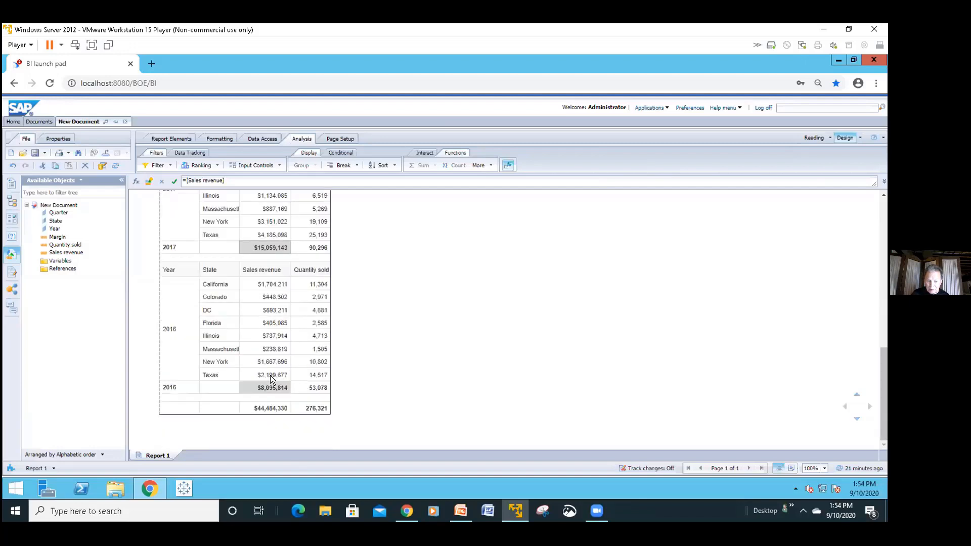
left_click(269, 409)
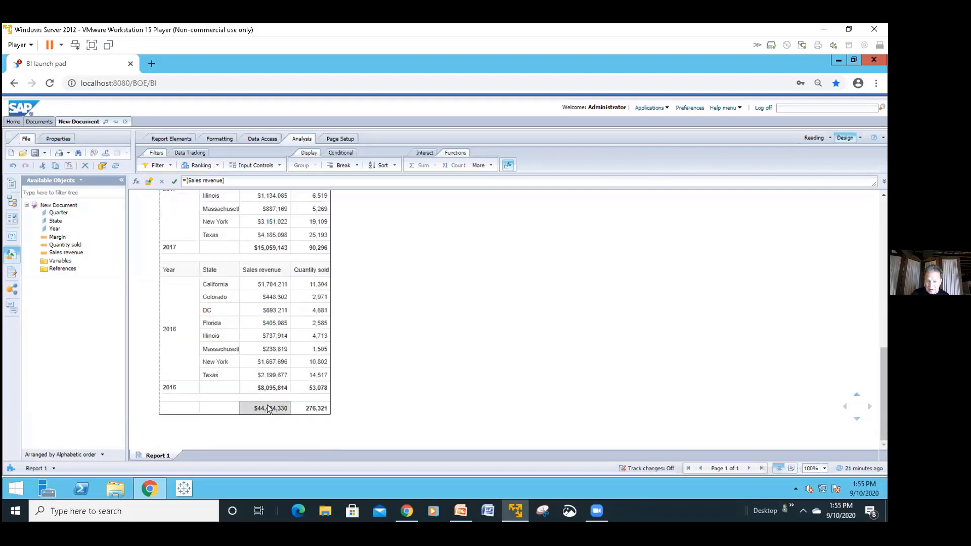
right_click(268, 408)
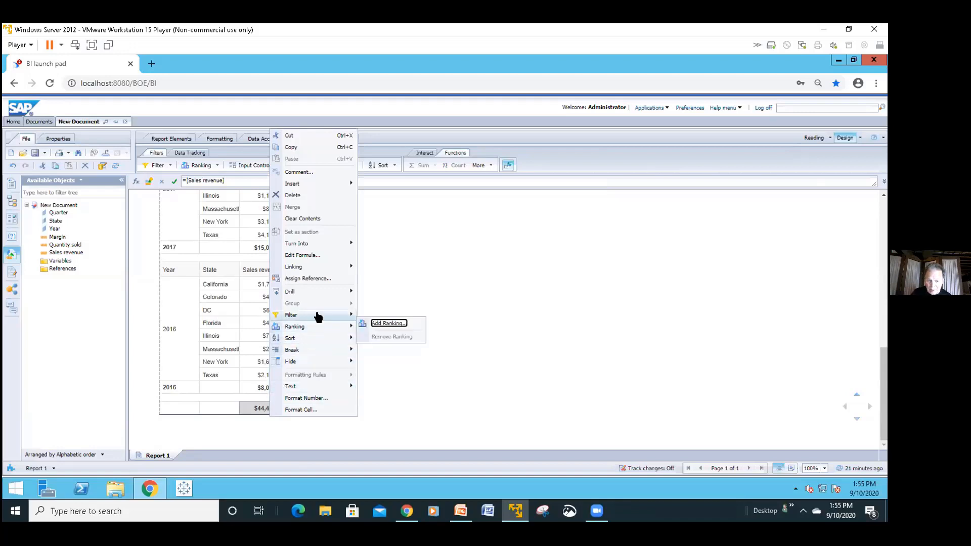
mouse_move(319, 313)
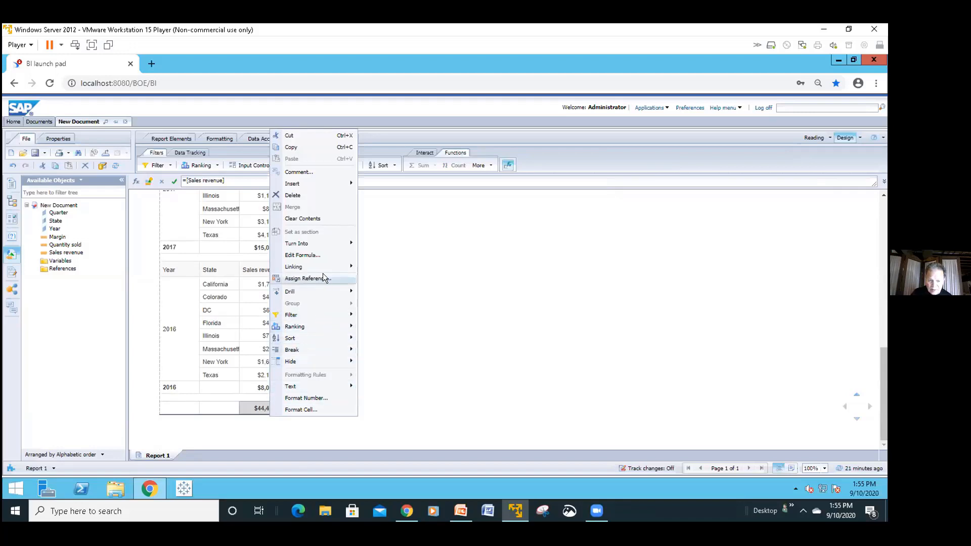
left_click(323, 274)
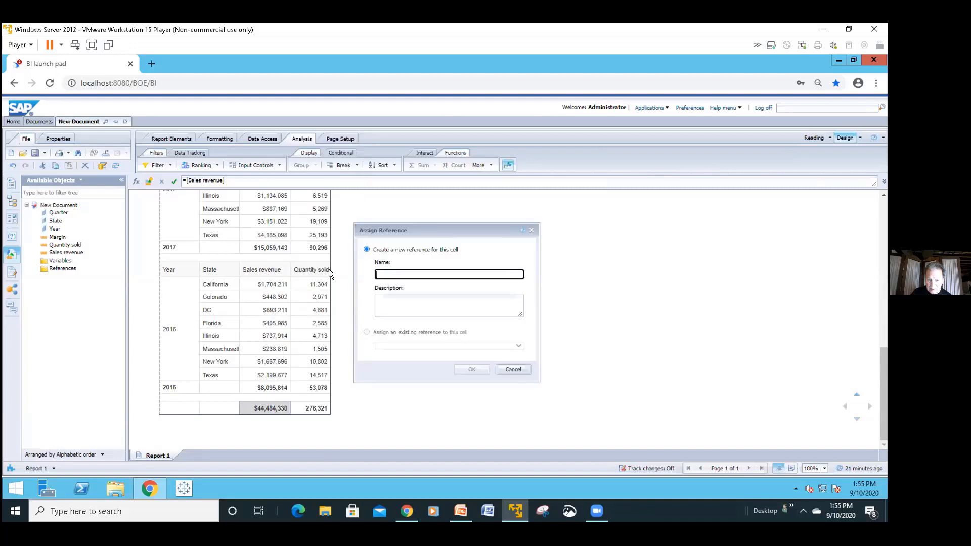
type("GST")
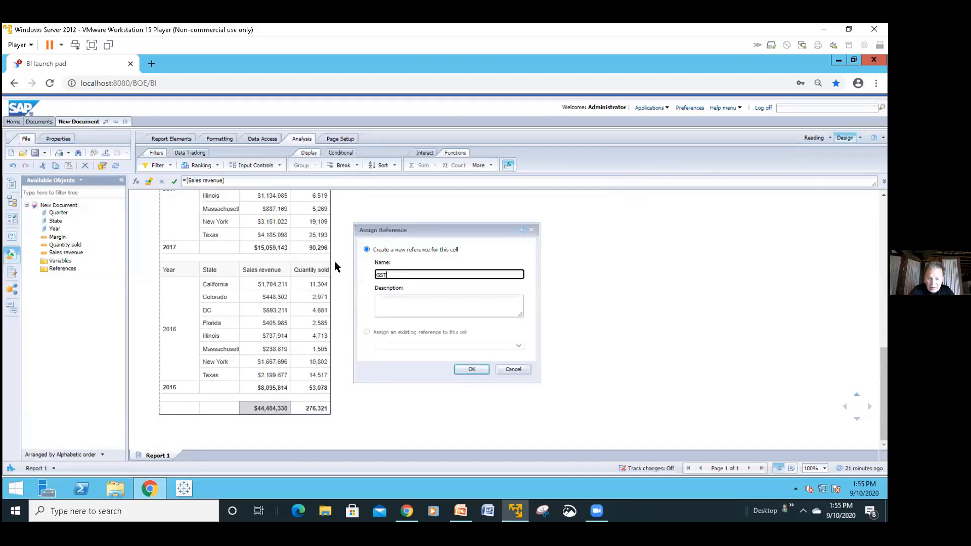
type(" T salesrv")
key("BackSpace")
type("revenue")
left_click(469, 369)
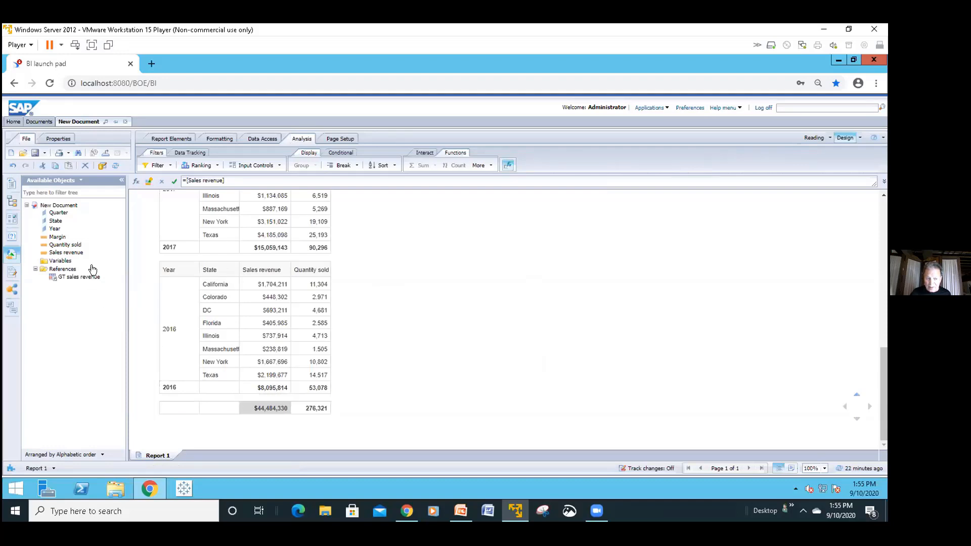
- Place the GT sales revenue reference as a separate table in the empty area beside the report table, and delete that table
left_click_drag(80, 277, 464, 290)
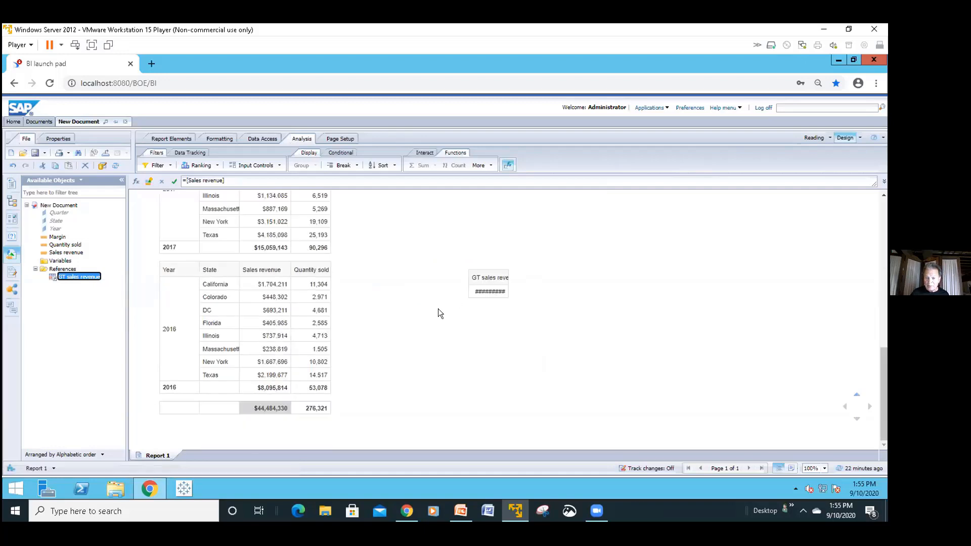
left_click(499, 274)
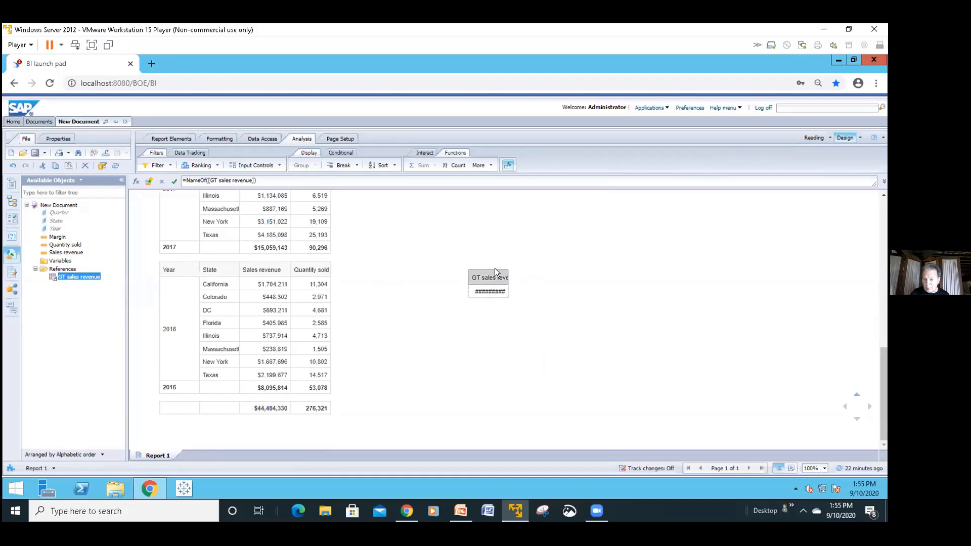
right_click(492, 268)
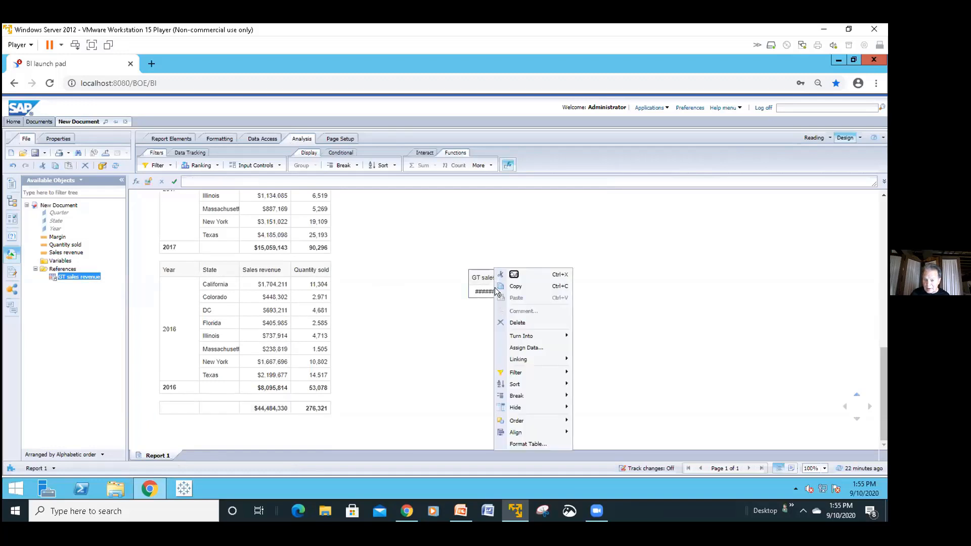
left_click(511, 322)
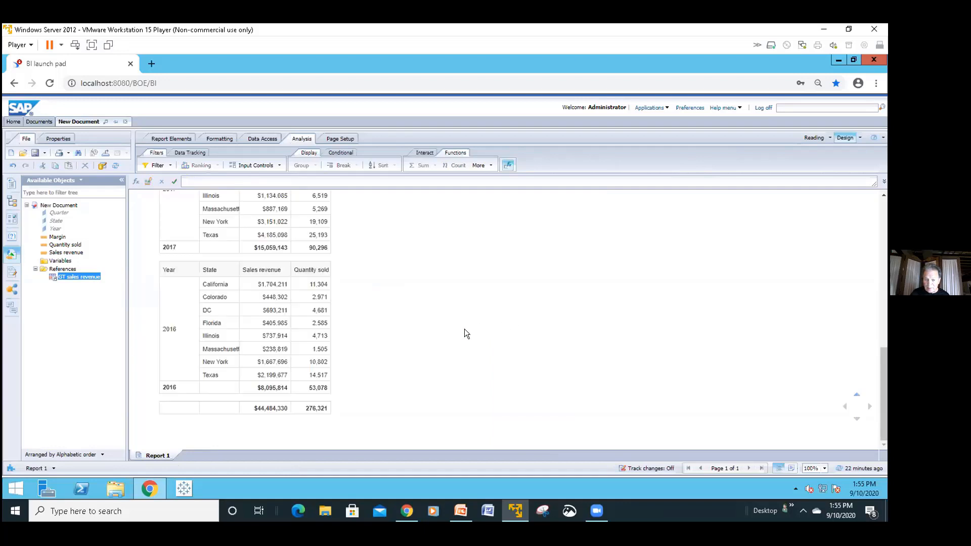
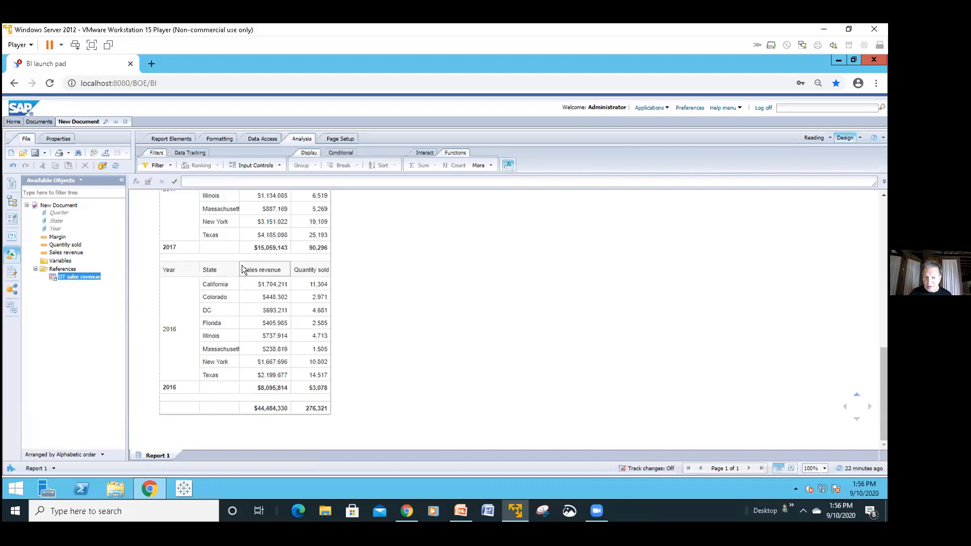
- Examine the Sales revenue values by state across the yearly breaks of the report
left_click(270, 324)
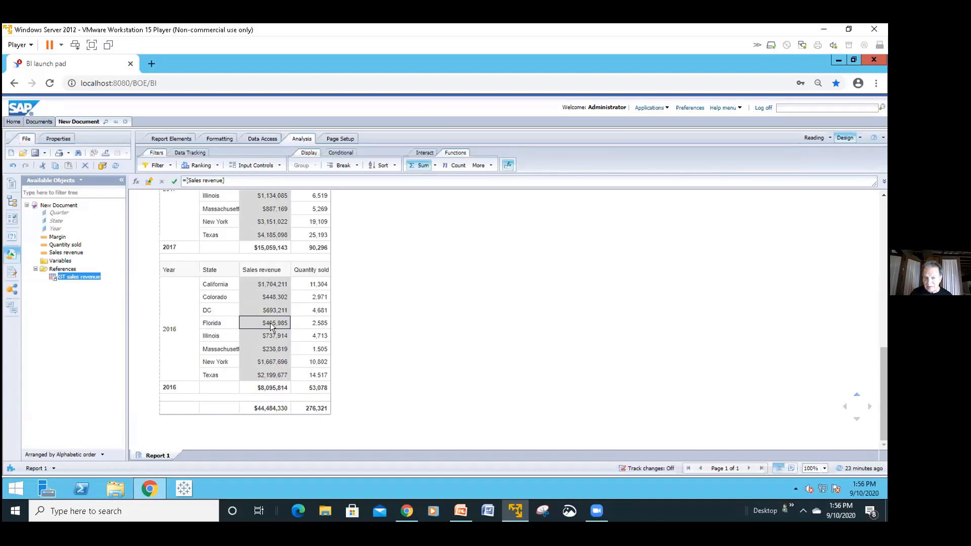
scroll(270, 322, "up", 5)
scroll(270, 323, "up", 5)
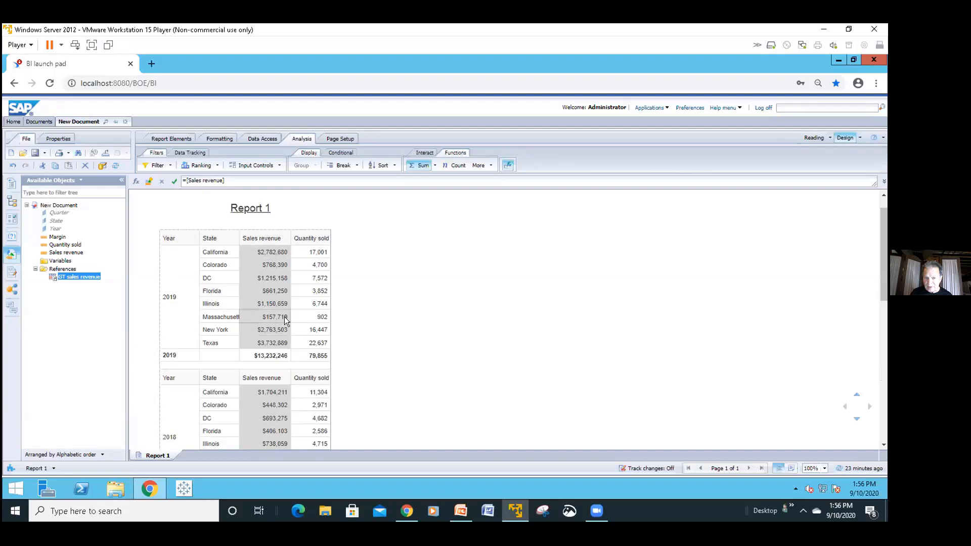
scroll(354, 321, "down", 2)
scroll(360, 322, "up", 2)
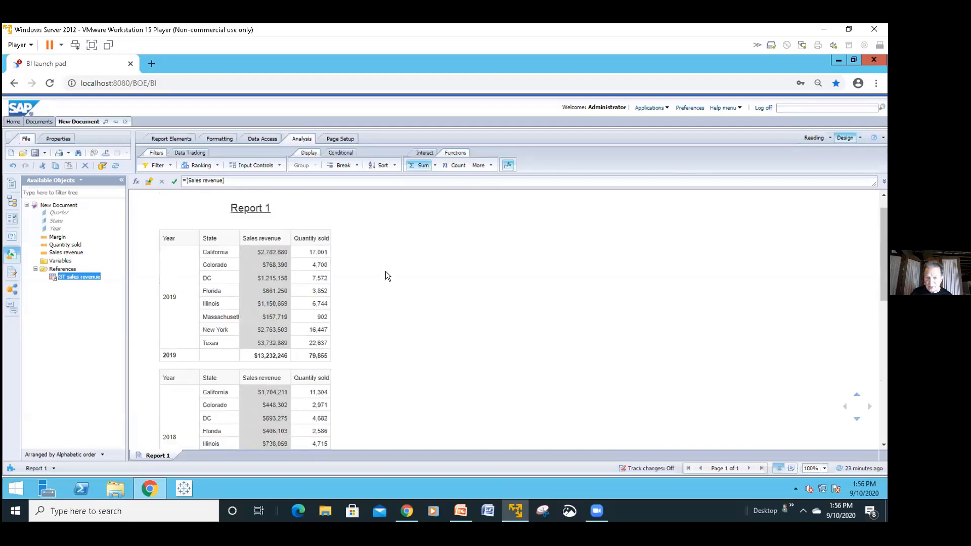
left_click(355, 218)
left_click(320, 223)
scroll(191, 268, "down", 3)
scroll(191, 267, "up", 3)
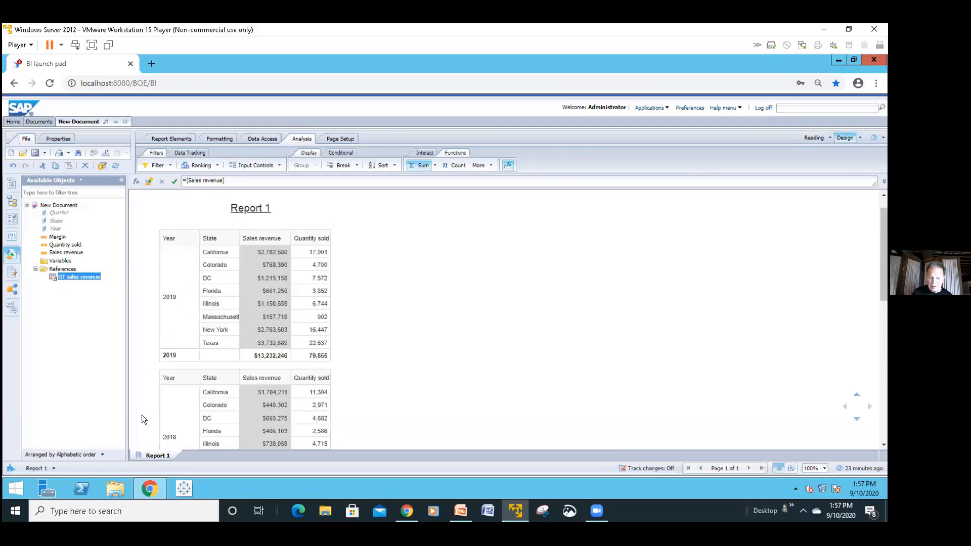
- Rename the Report 1 tab as "all4 years"
double_click(156, 454)
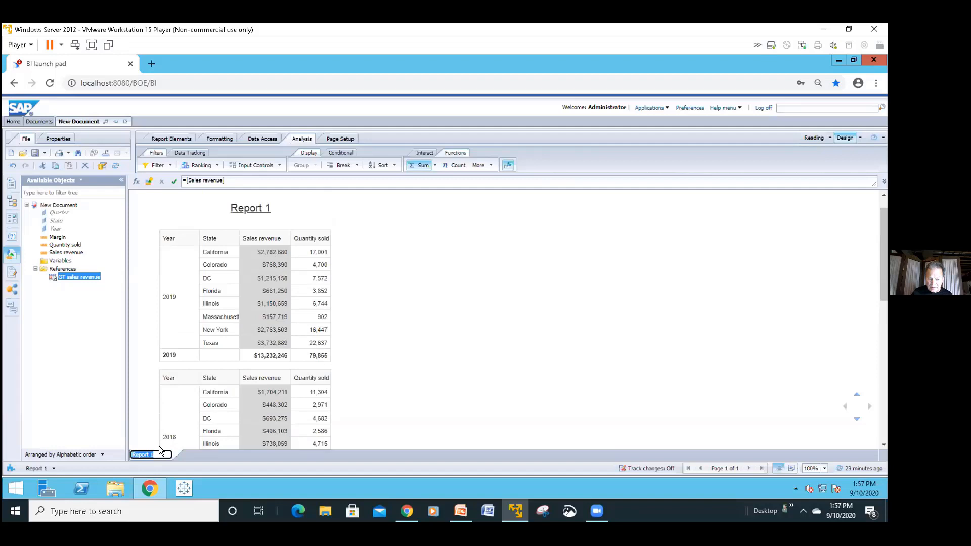
type("all")
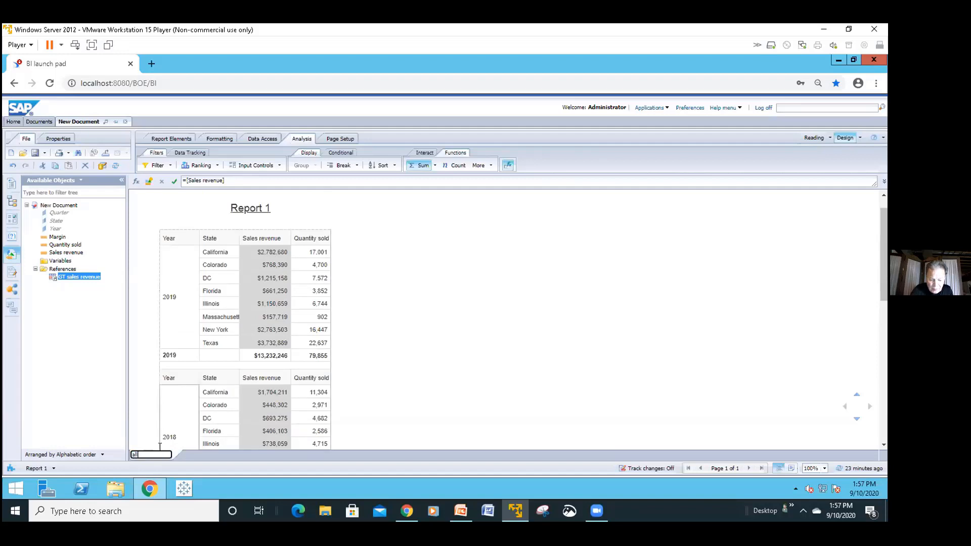
type("4 years")
key("Return")
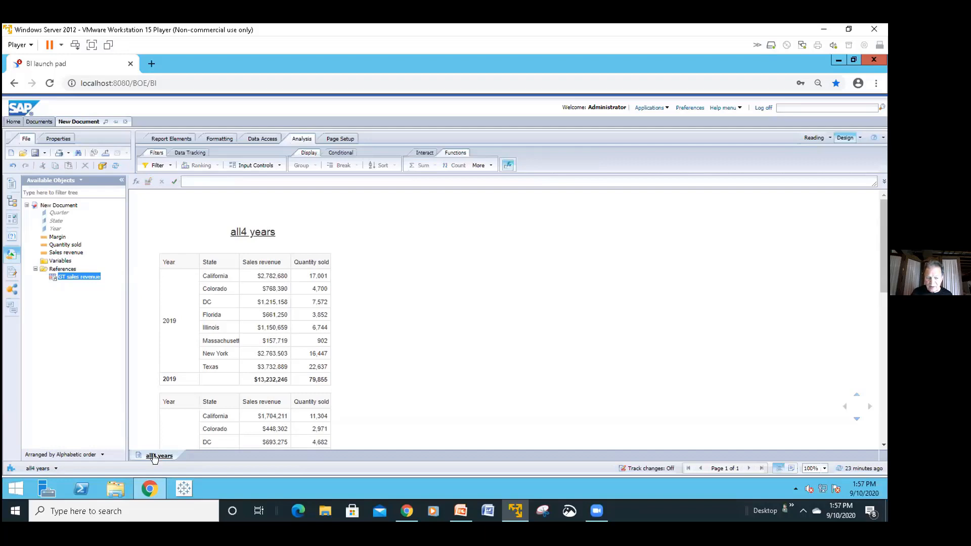
- Duplicate the all4 years report twice to create two additional copies in the document
right_click(154, 457)
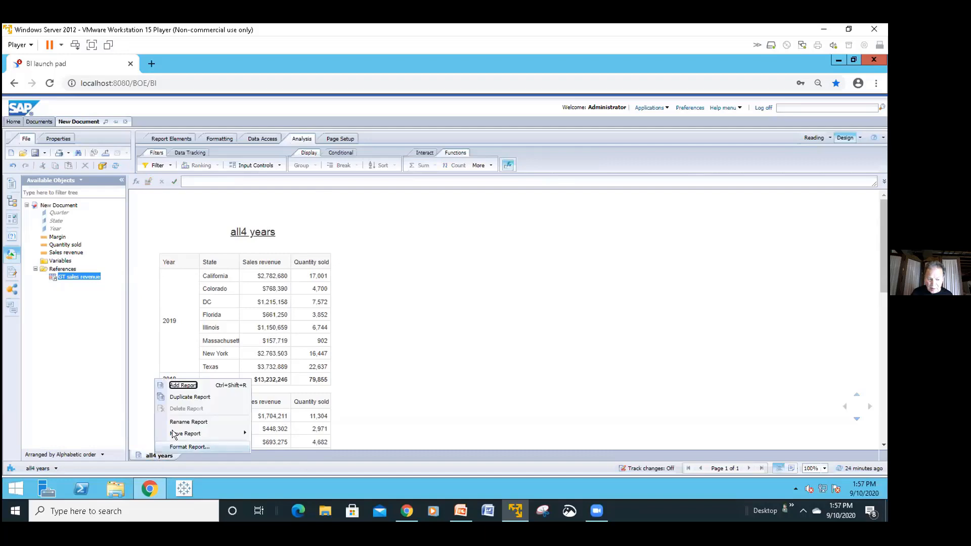
left_click(189, 398)
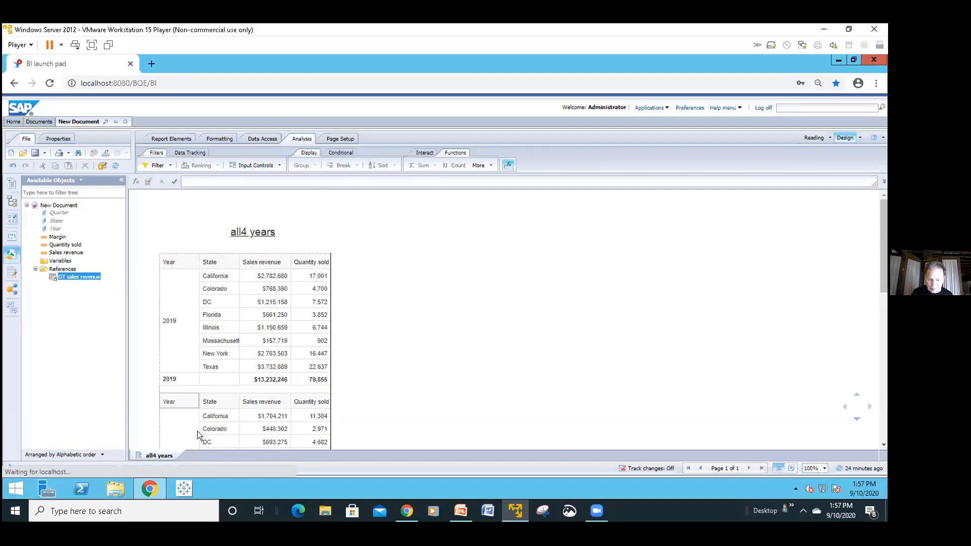
right_click(215, 455)
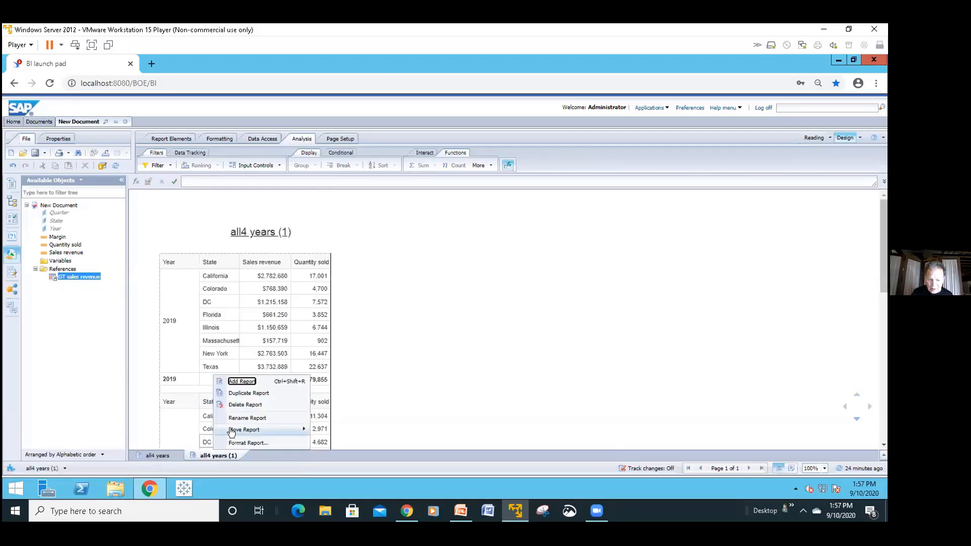
left_click(245, 393)
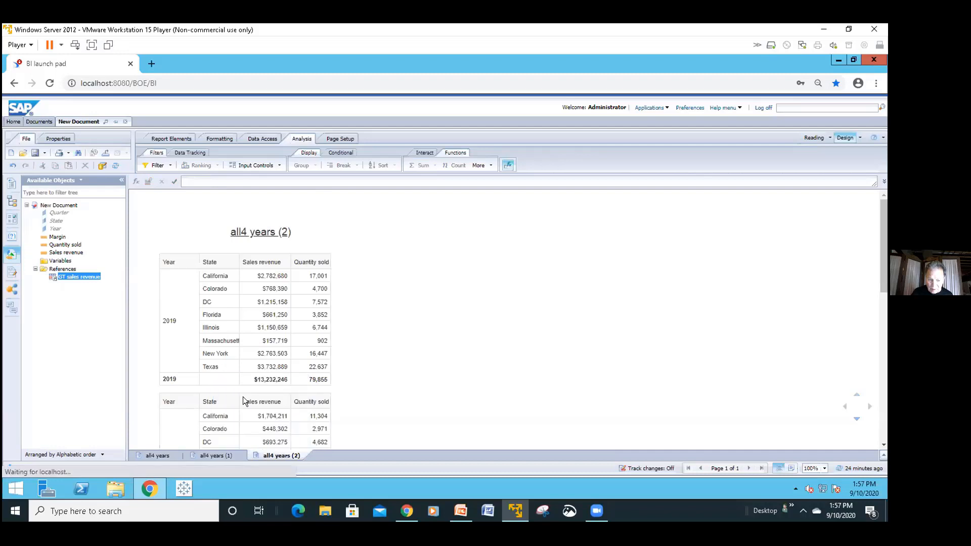
- Rename the first copy of the report, all4 years (1), as "2019"
left_click(213, 455)
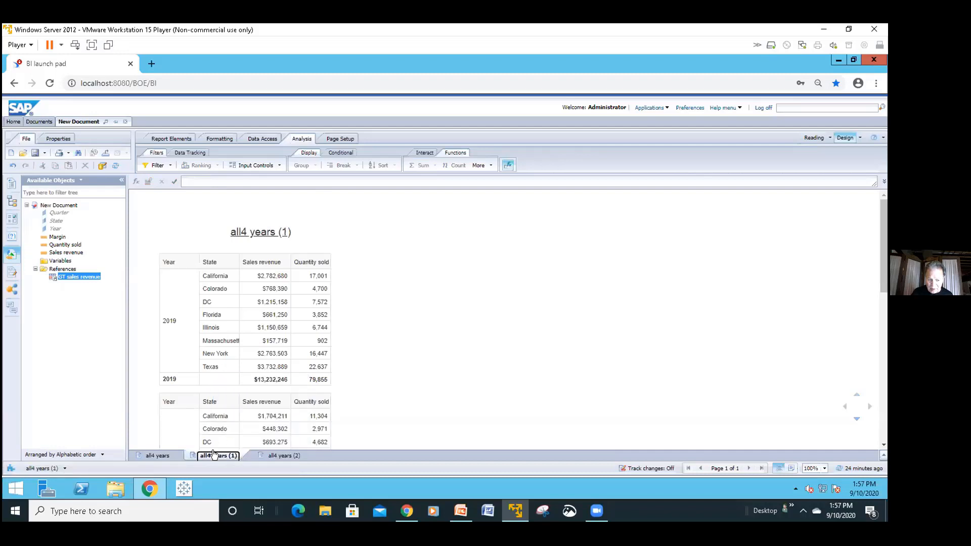
type("2")
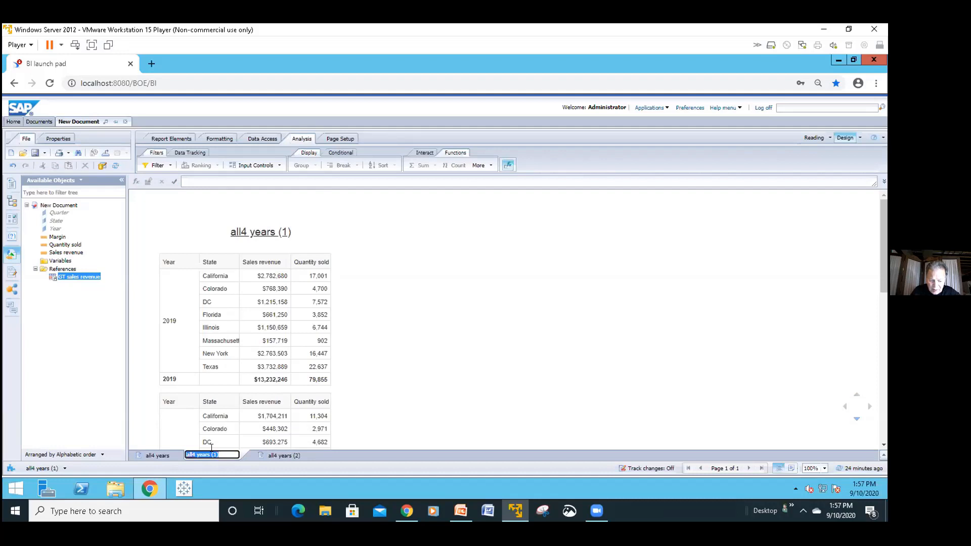
type("019")
key("Return")
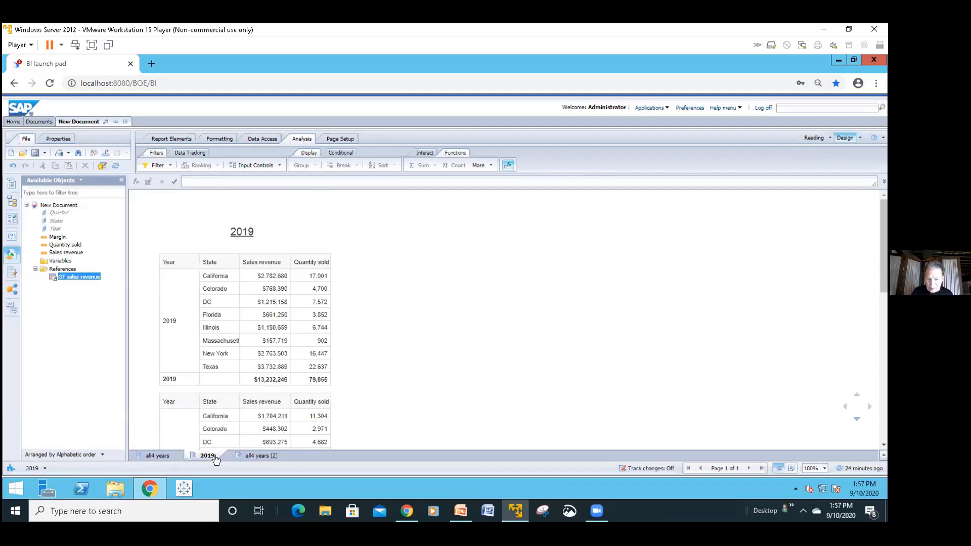
- Rename the second copy of the report, all4 years (2), as "2018"
double_click(259, 456)
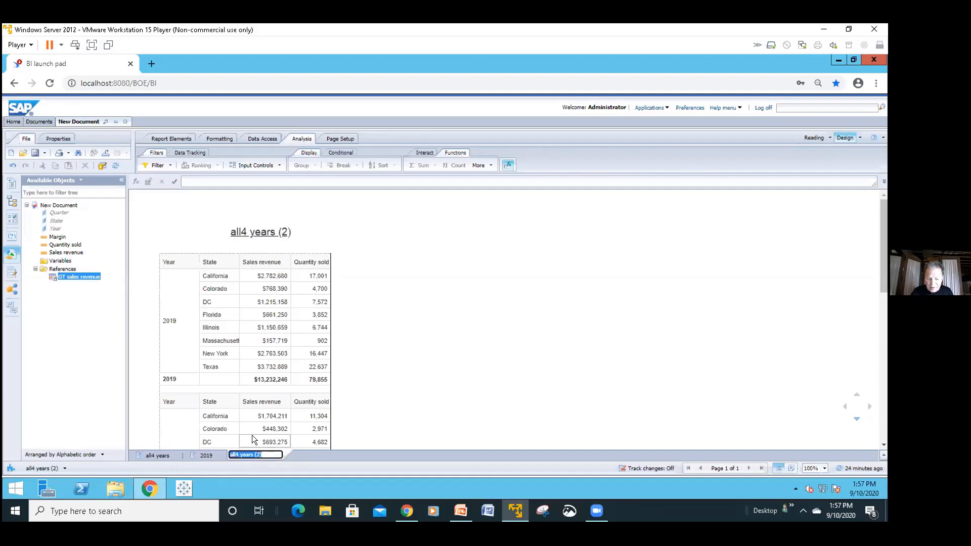
type("201")
key("Escape")
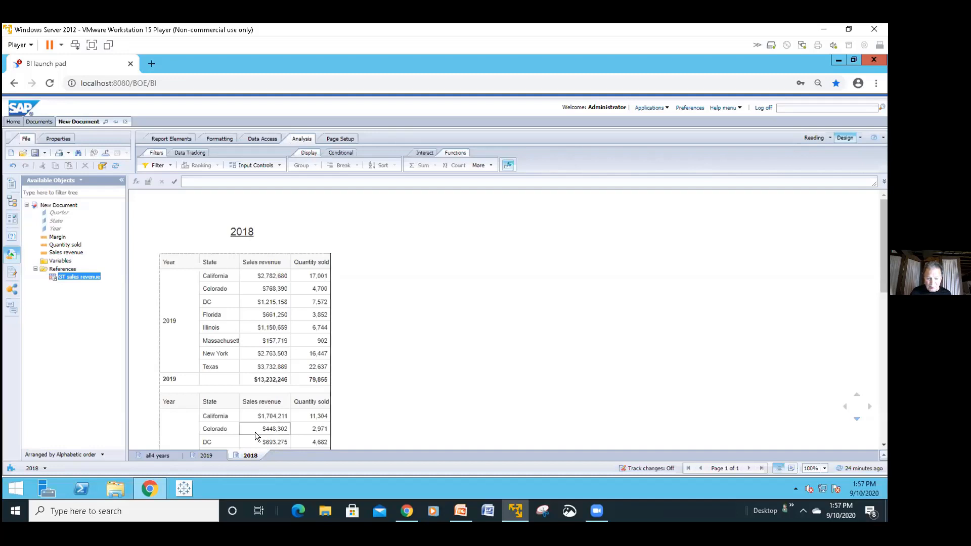
scroll(203, 453, "down", 1)
- Filter the table in the 2019 report by Year In List 2019
left_click(204, 455)
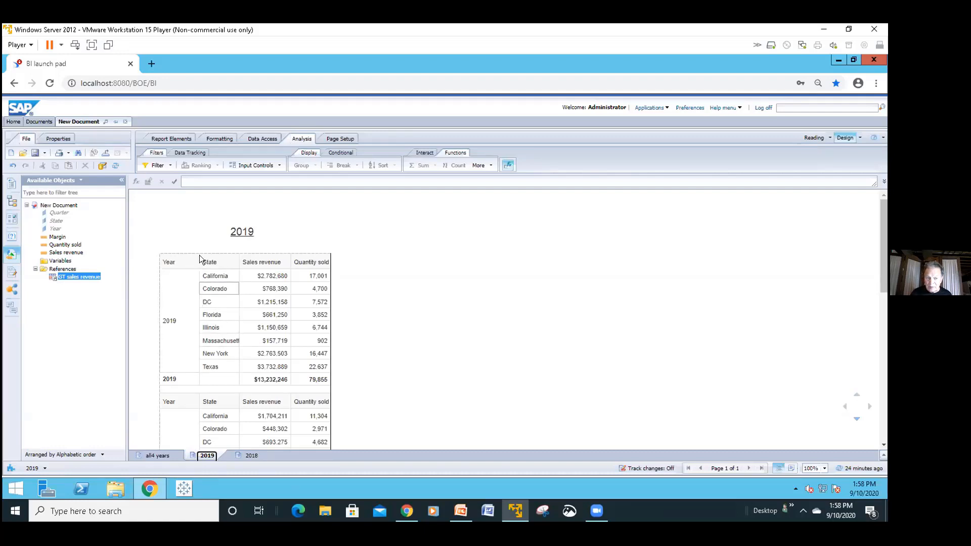
left_click(175, 276)
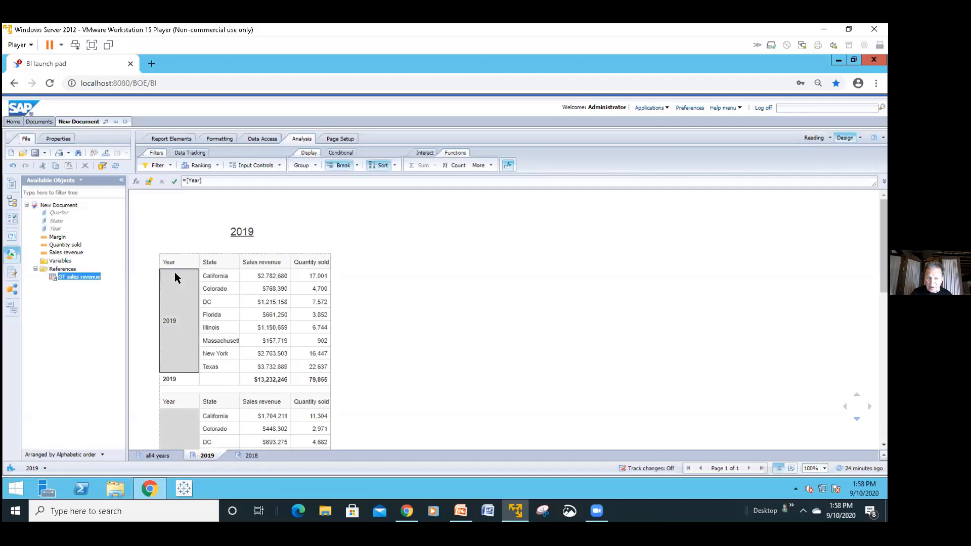
left_click(156, 165)
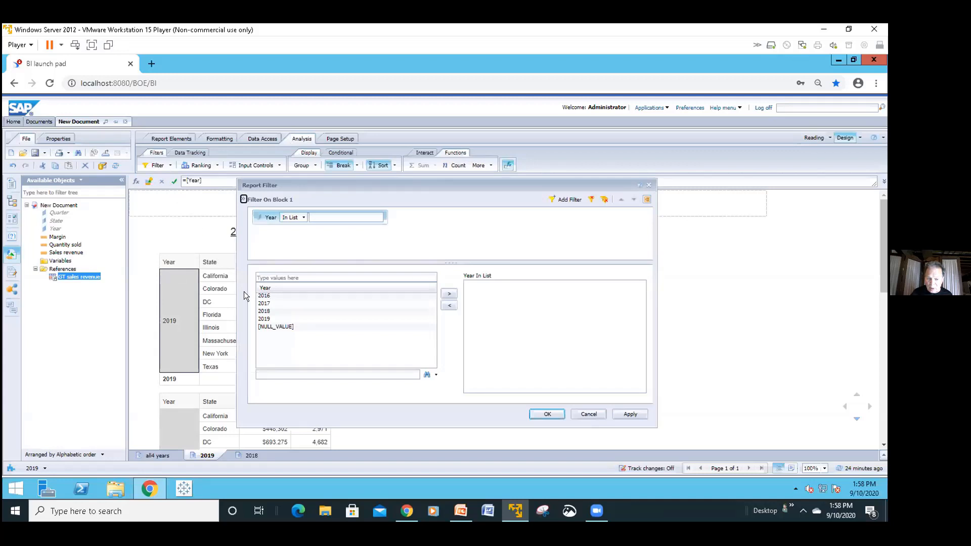
double_click(268, 317)
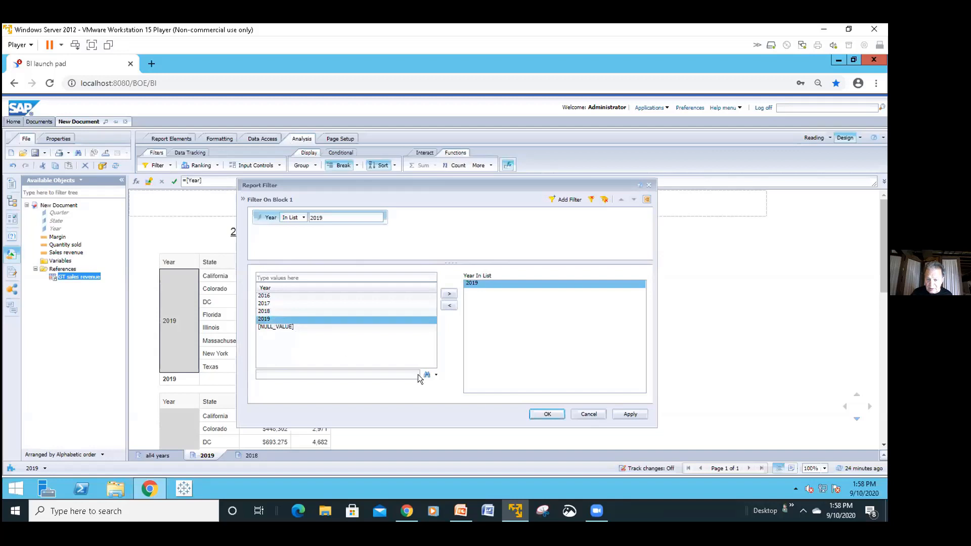
left_click(543, 414)
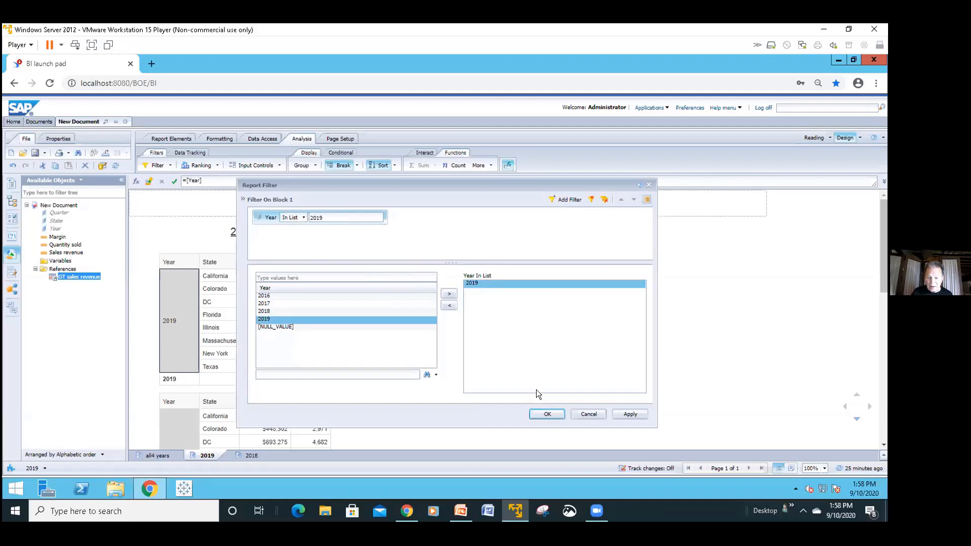
left_click(540, 414)
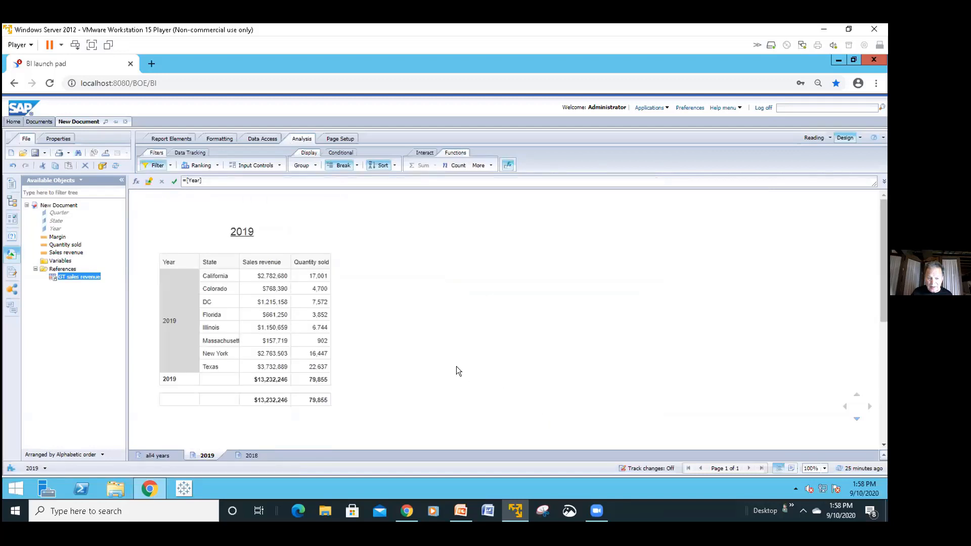
- Filter the table in the 2018 report by Year In List 2018
left_click(251, 455)
left_click(181, 293)
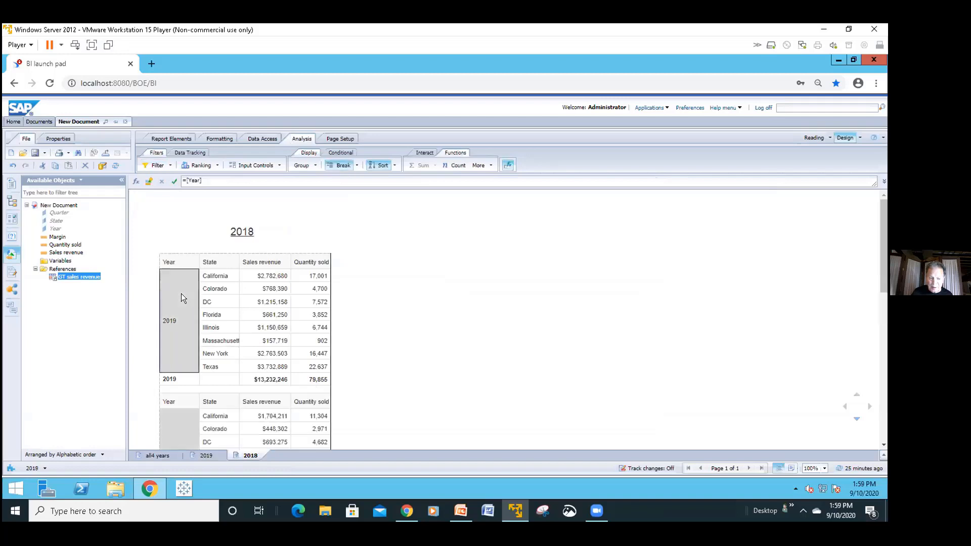
left_click(146, 203)
left_click(147, 166)
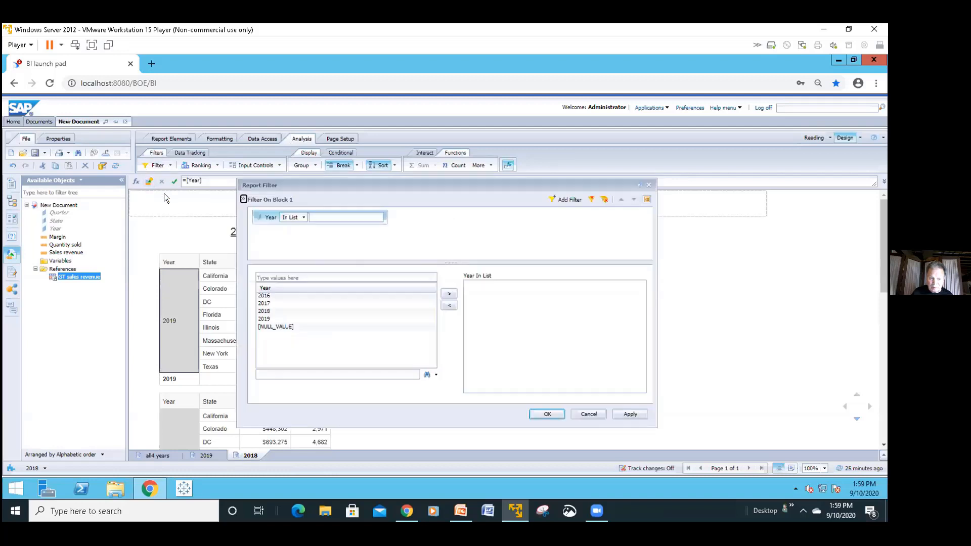
left_click(260, 306)
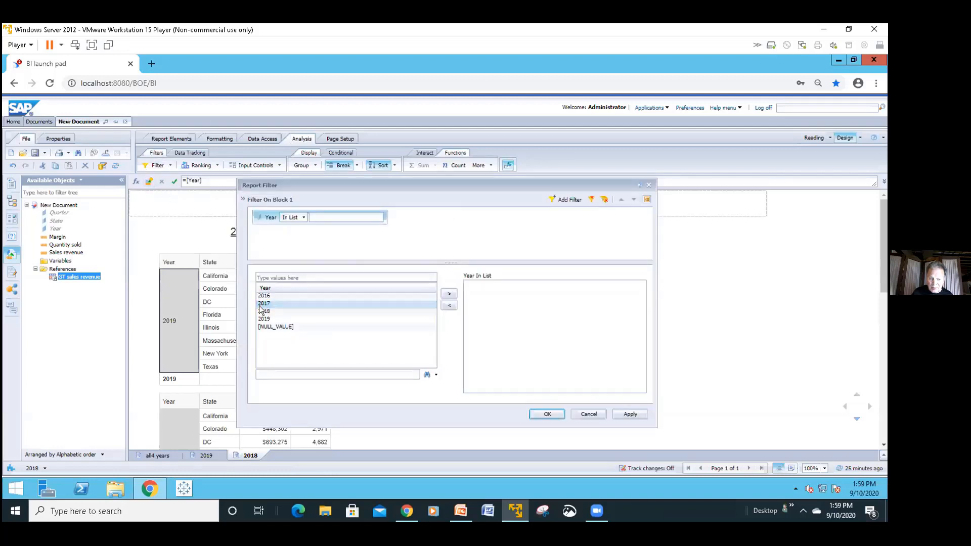
left_click(259, 310)
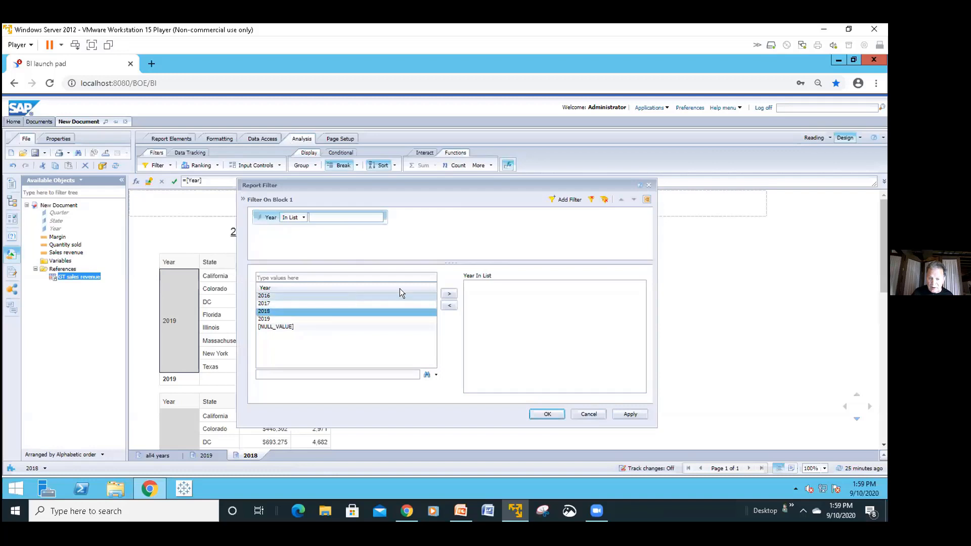
left_click(448, 294)
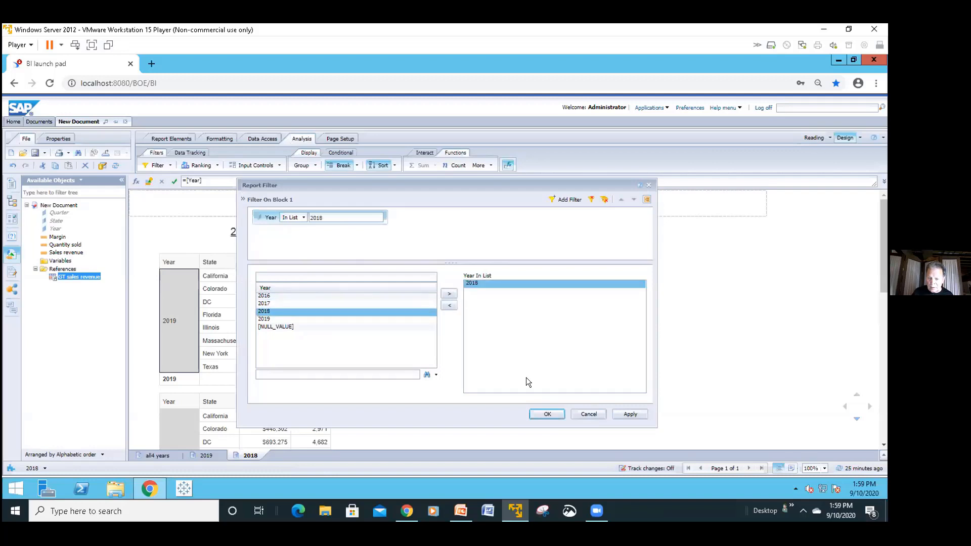
left_click(547, 413)
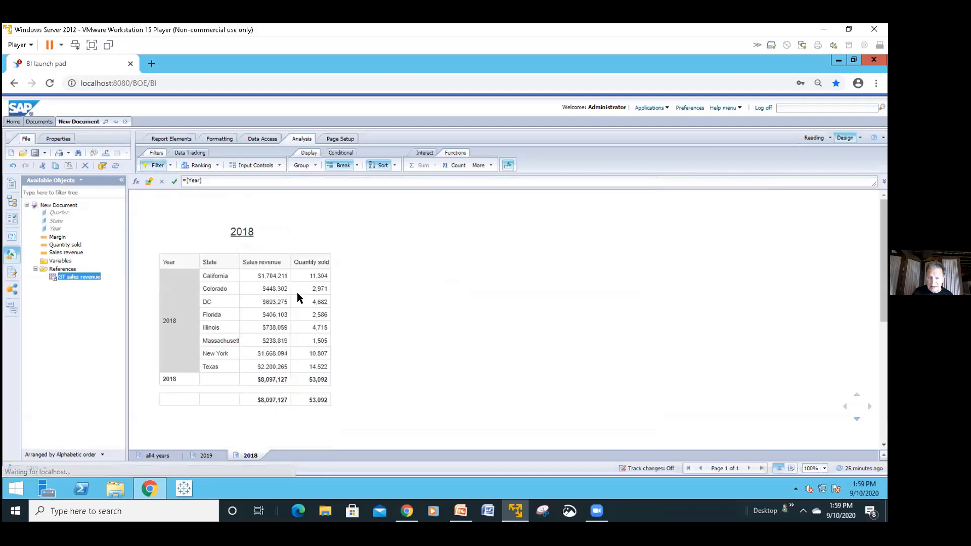
- Check the filter settings for the whole 2018 report, with the table deselected, without adding a filter
left_click(390, 302)
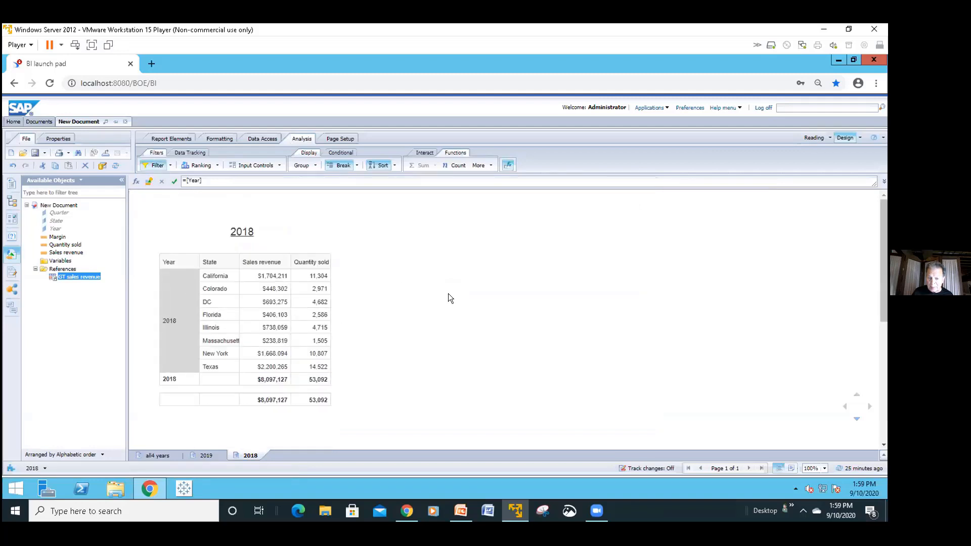
left_click(375, 260)
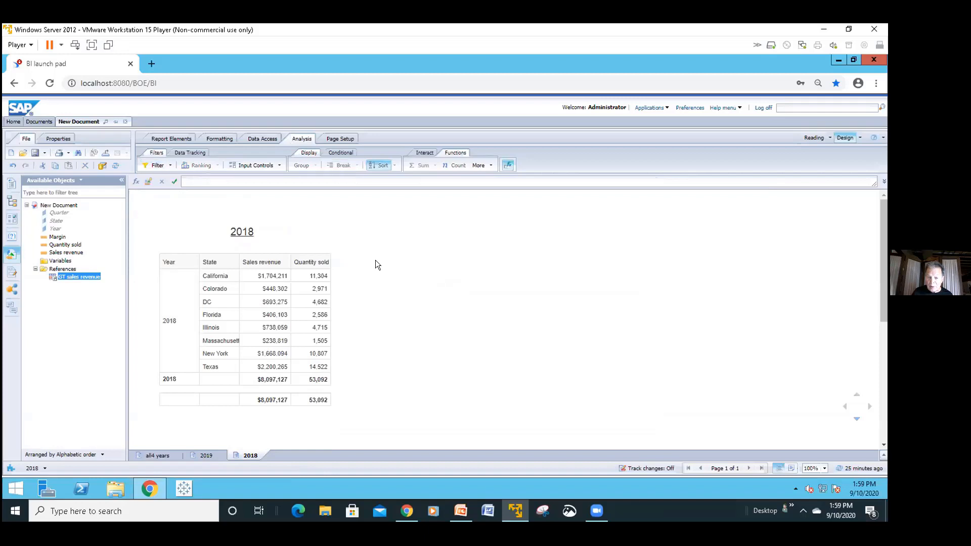
left_click(322, 225)
left_click(155, 165)
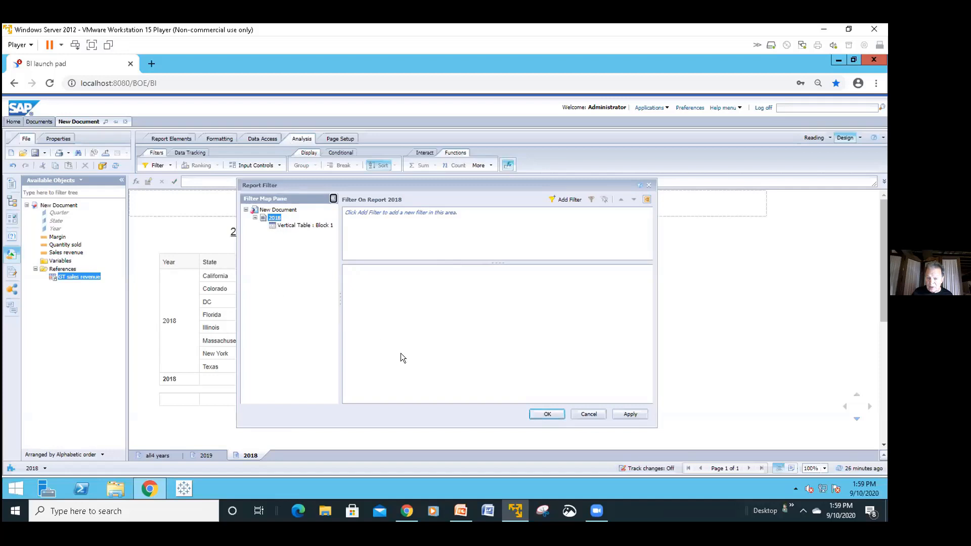
left_click(530, 413)
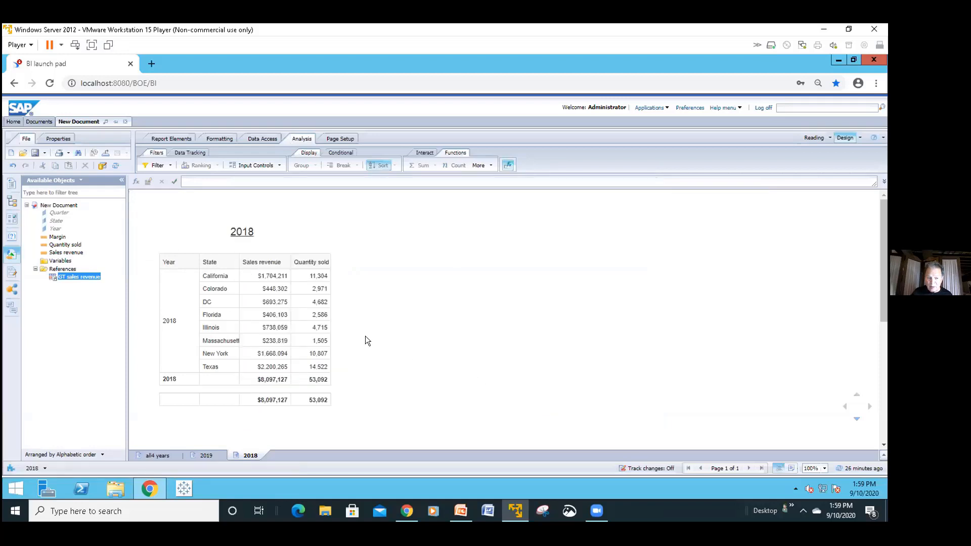
- Add a State In List filter with California, Colorado and Florida to the table in the 2018 report
left_click(217, 286)
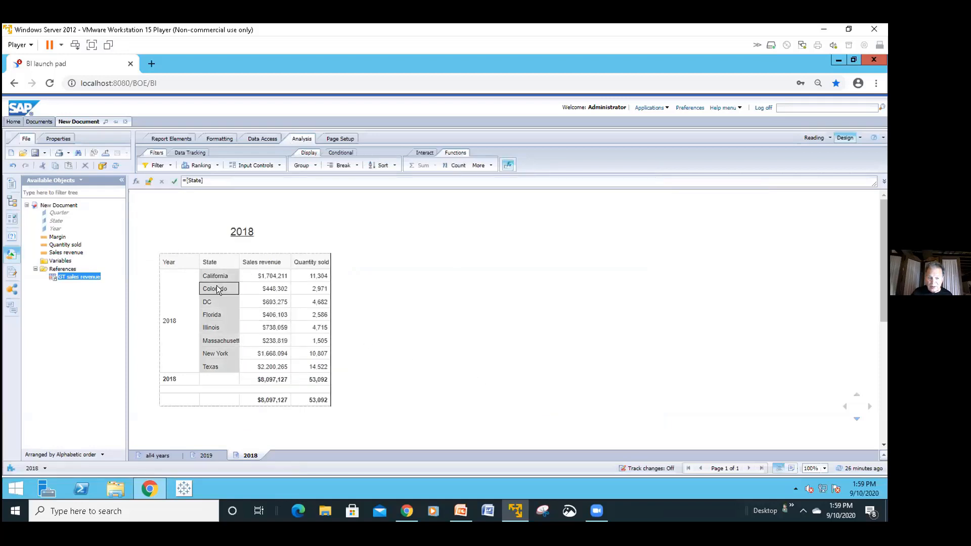
left_click(156, 165)
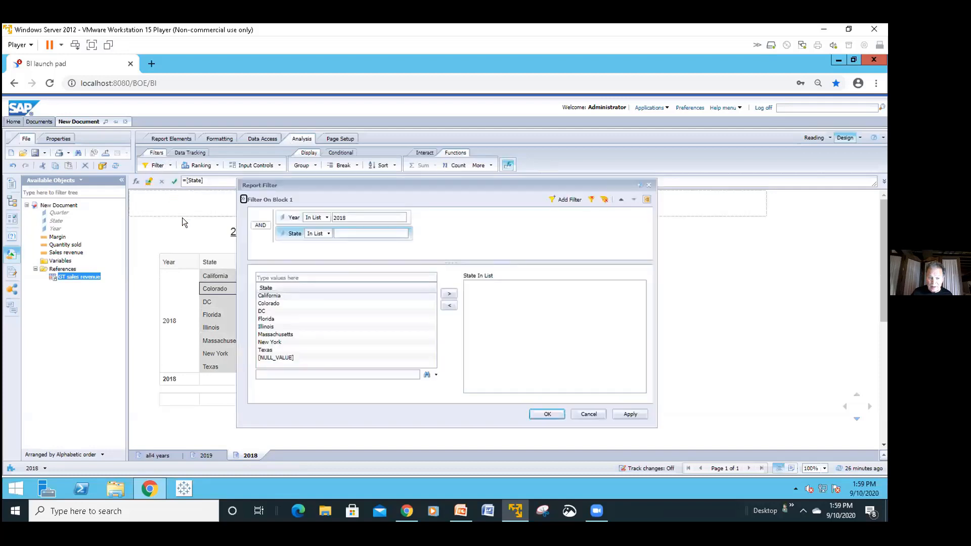
double_click(268, 295)
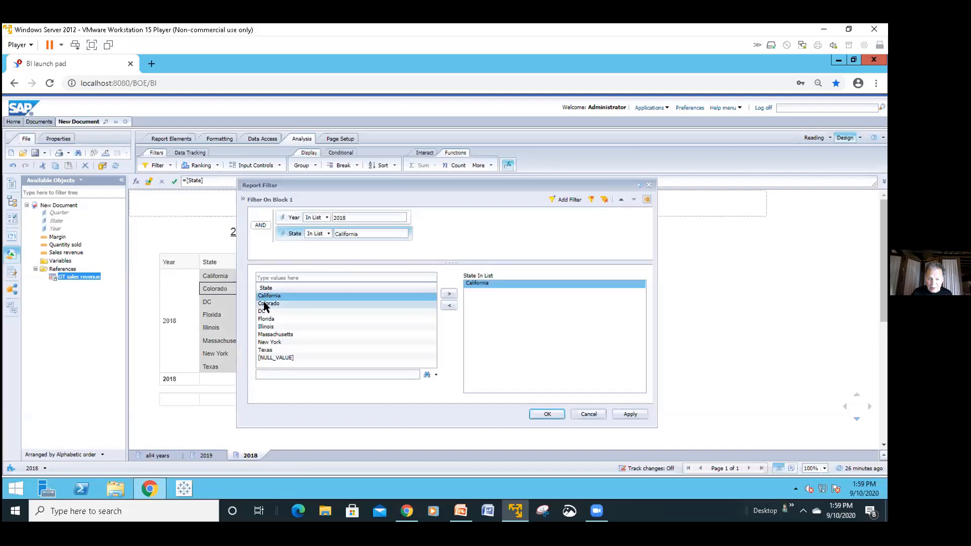
left_click(264, 303)
double_click(264, 304)
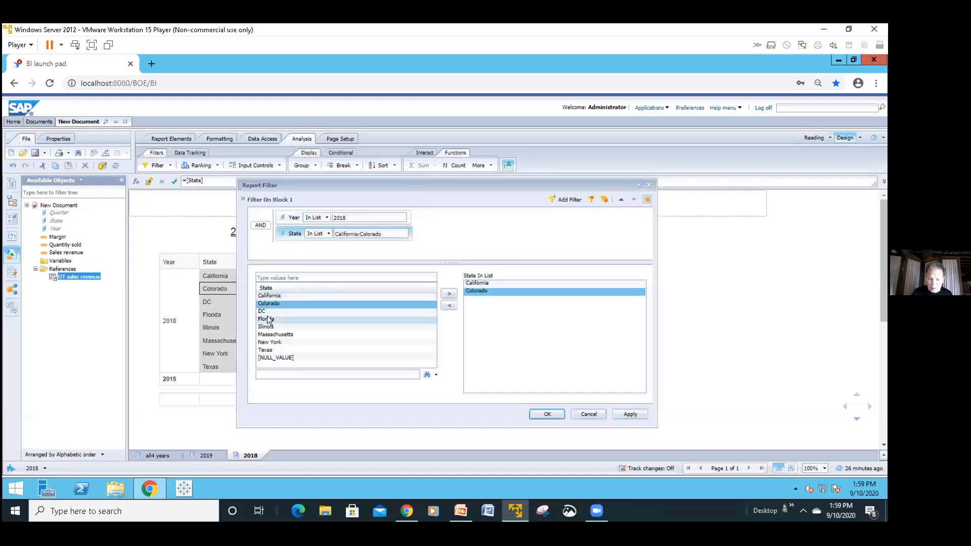
double_click(266, 317)
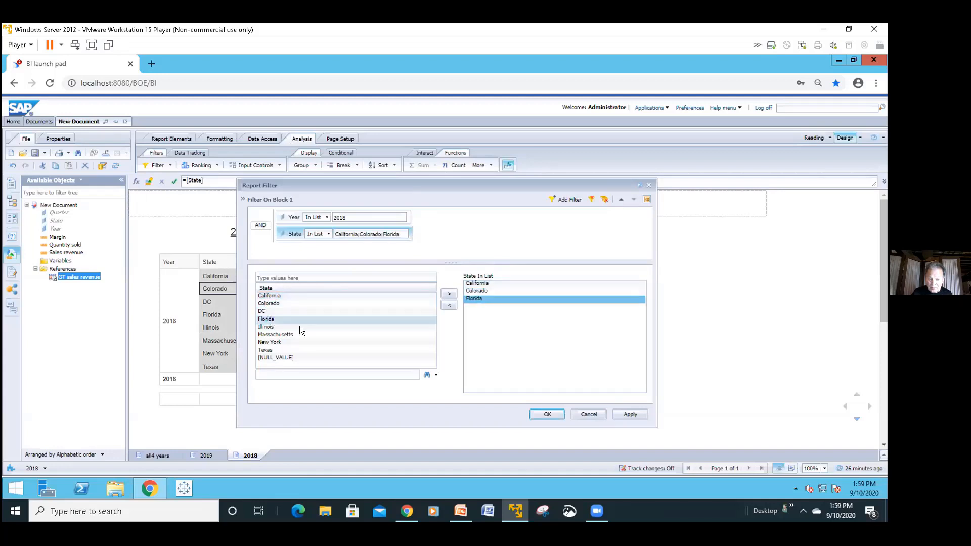
left_click(532, 413)
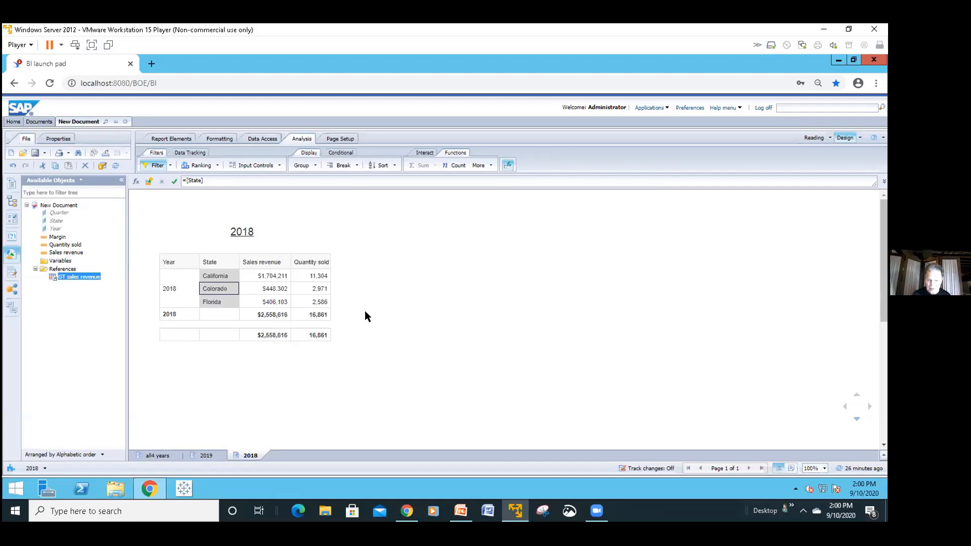
left_click(332, 318)
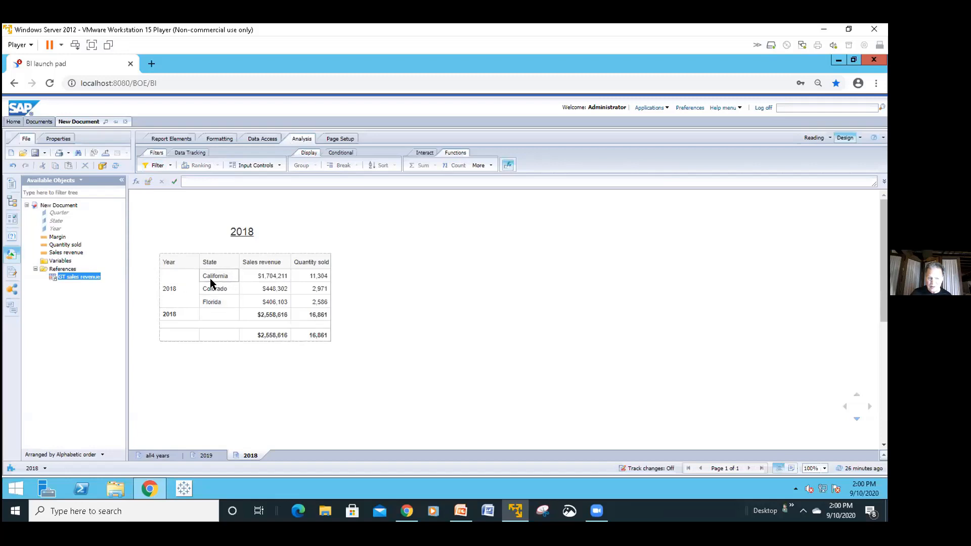
- Examine the filters applied to the vertical table of the 2018 report in the document structure
left_click(10, 275)
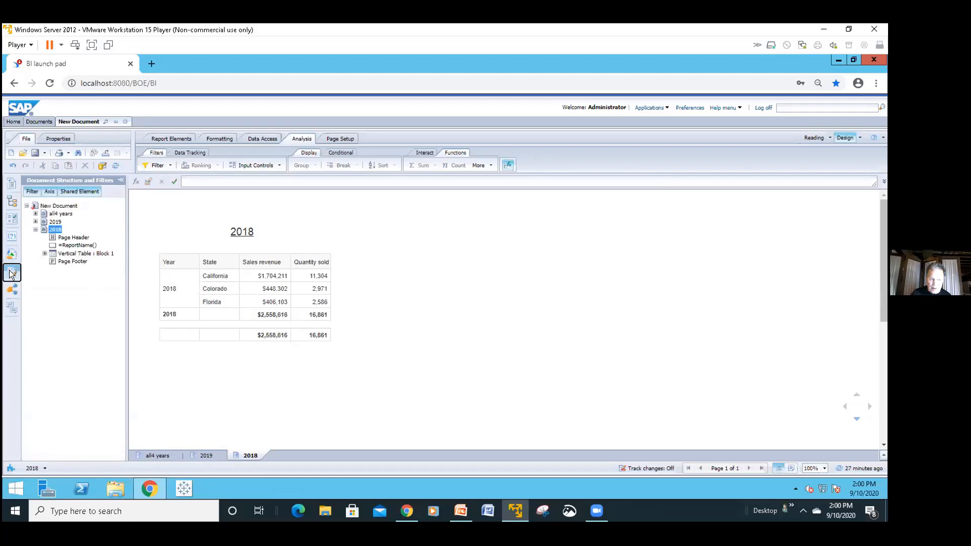
left_click(35, 221)
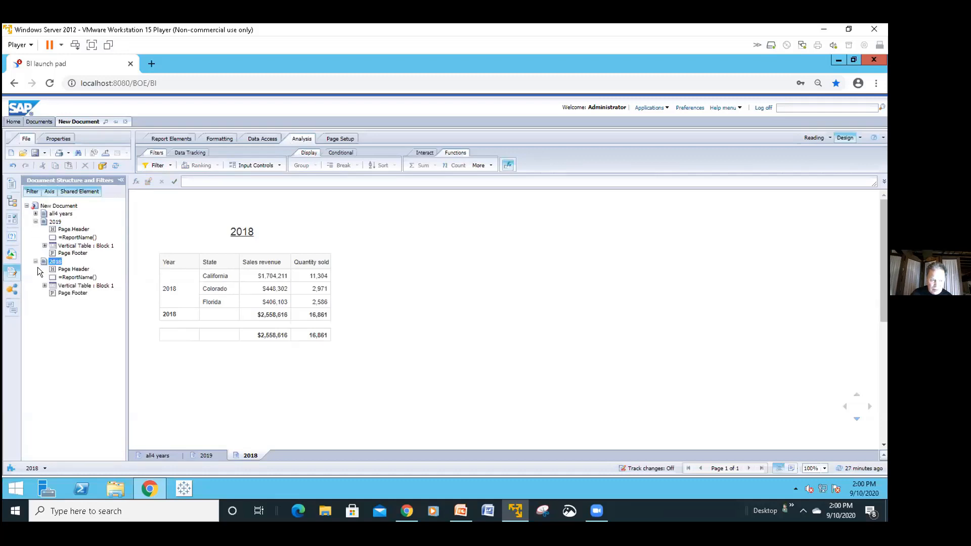
left_click(45, 285)
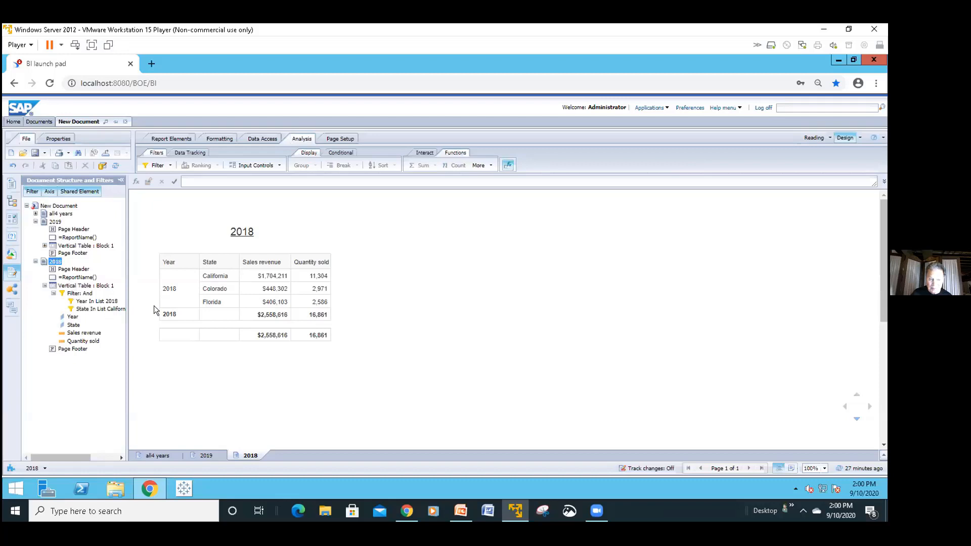
- Hide the State column of the table in the 2018 report
left_click(220, 281)
right_click(220, 282)
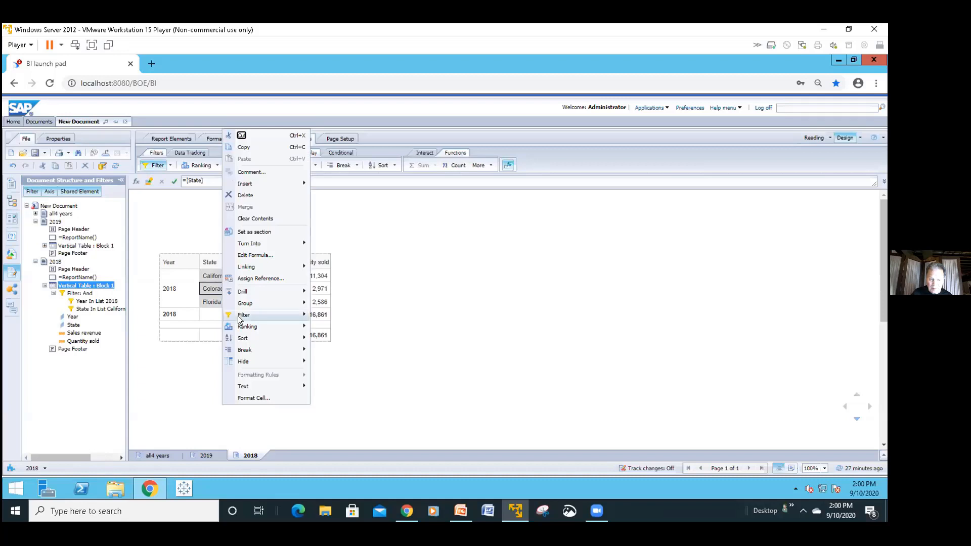
mouse_move(292, 365)
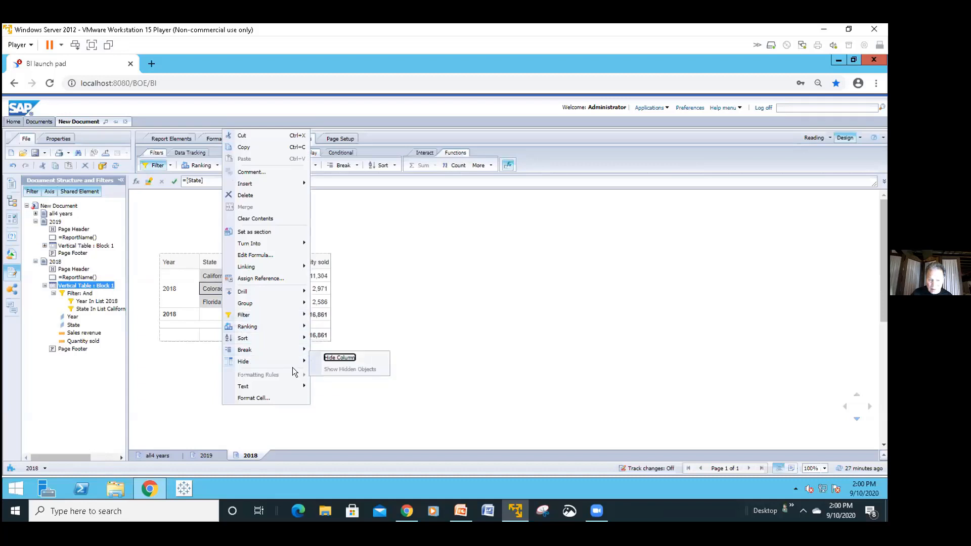
left_click(328, 357)
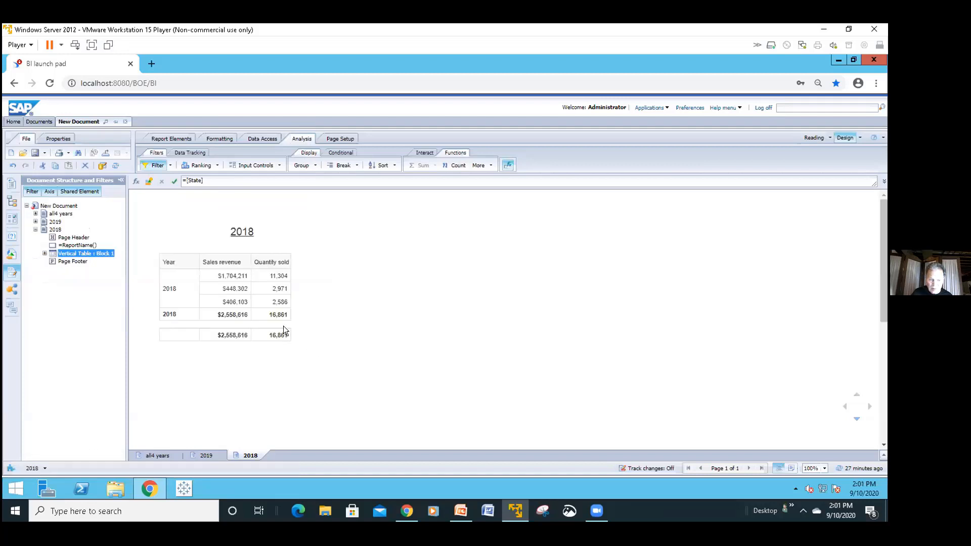
- Check the 2018 table's filters and objects in the document structure, then return to the available objects
left_click(44, 253)
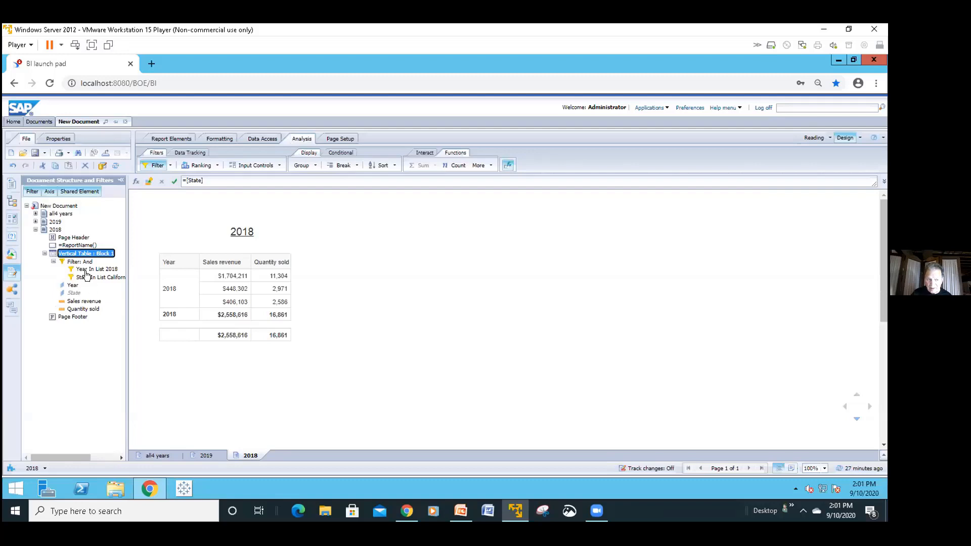
left_click(12, 254)
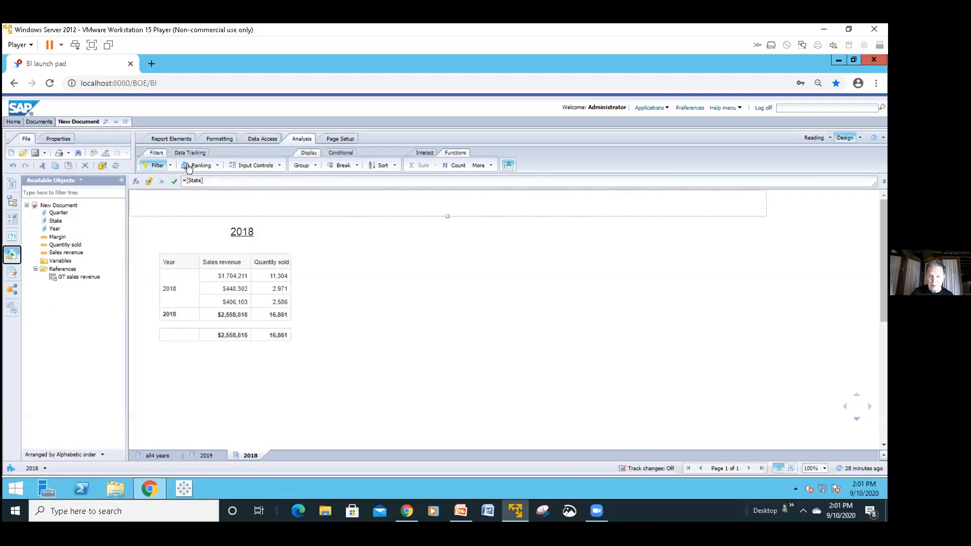
left_click(159, 166)
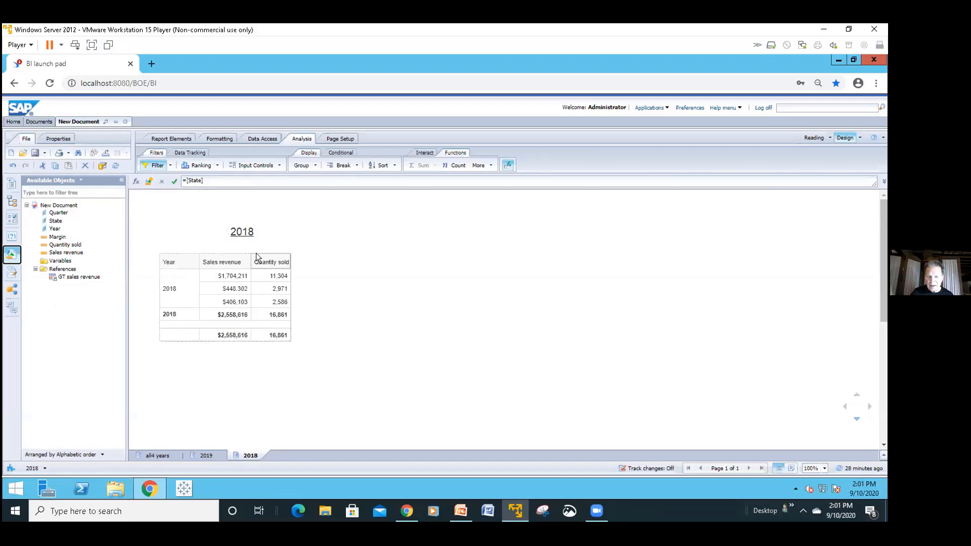
- Add a Percentage calculation on Sales revenue to the table in the all4 years report
left_click(244, 288)
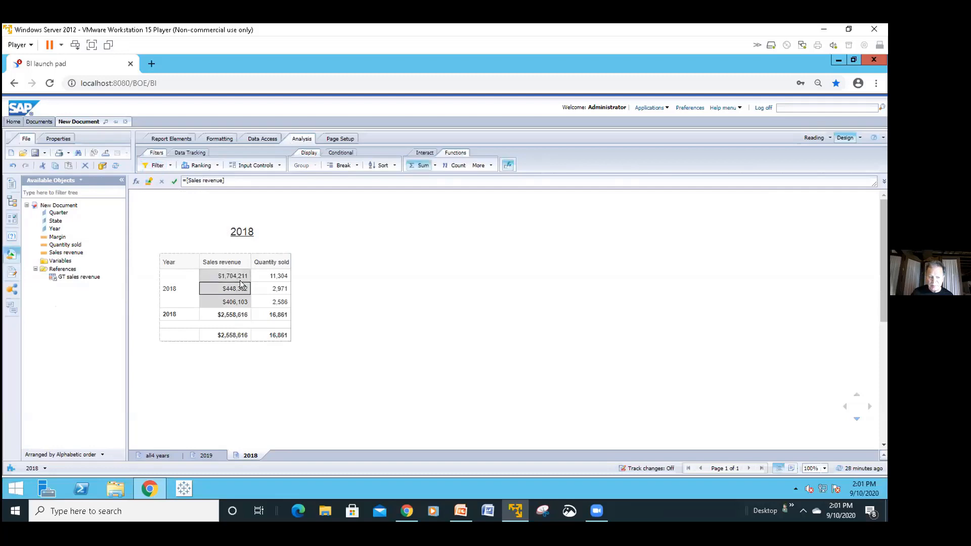
left_click(162, 453)
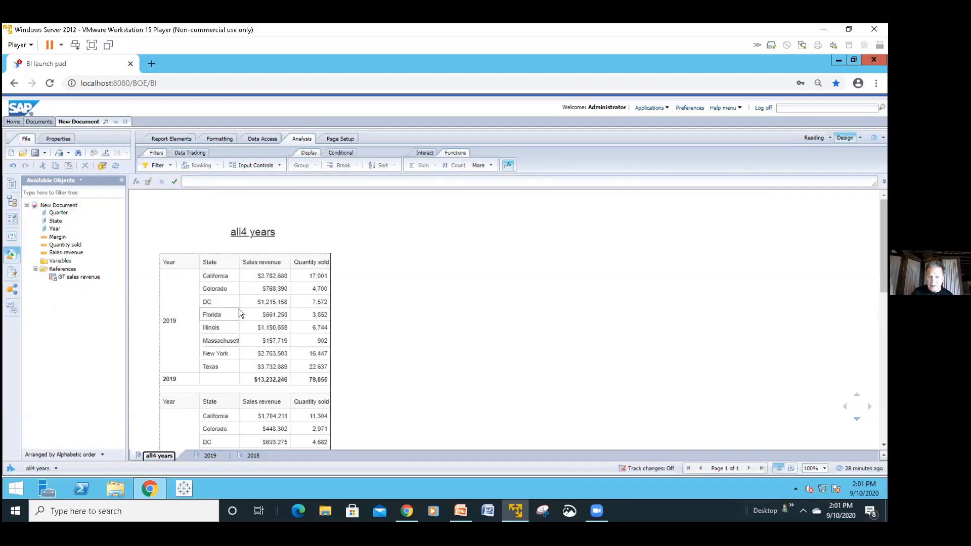
left_click(252, 293)
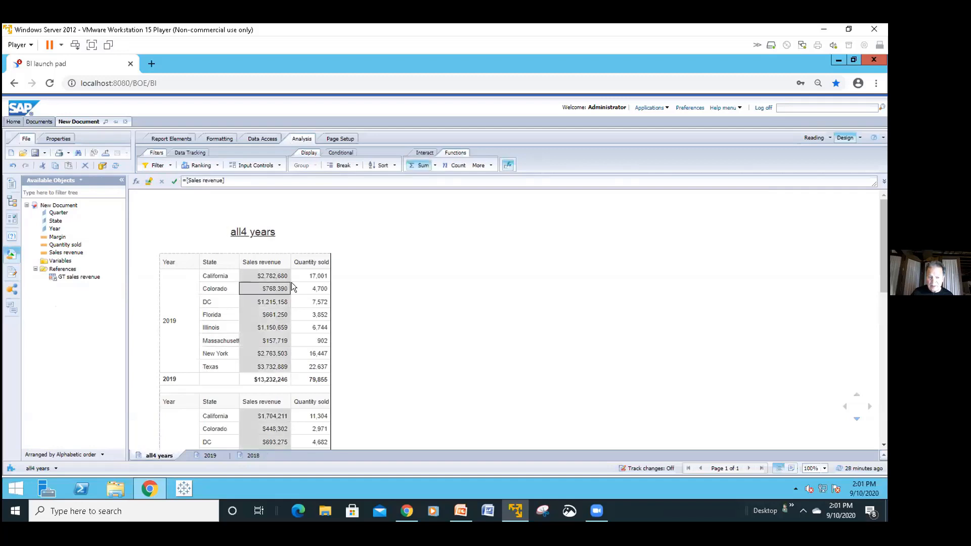
left_click(491, 167)
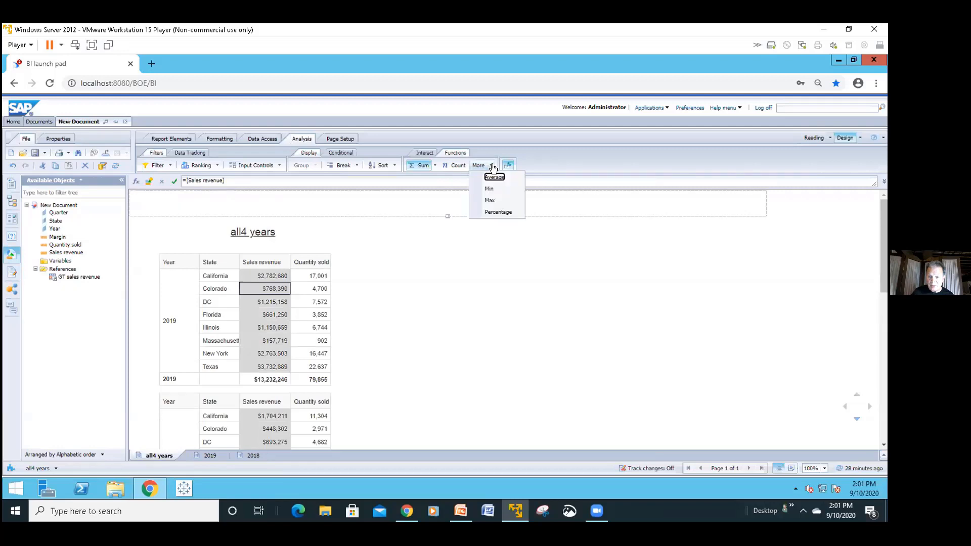
left_click(488, 212)
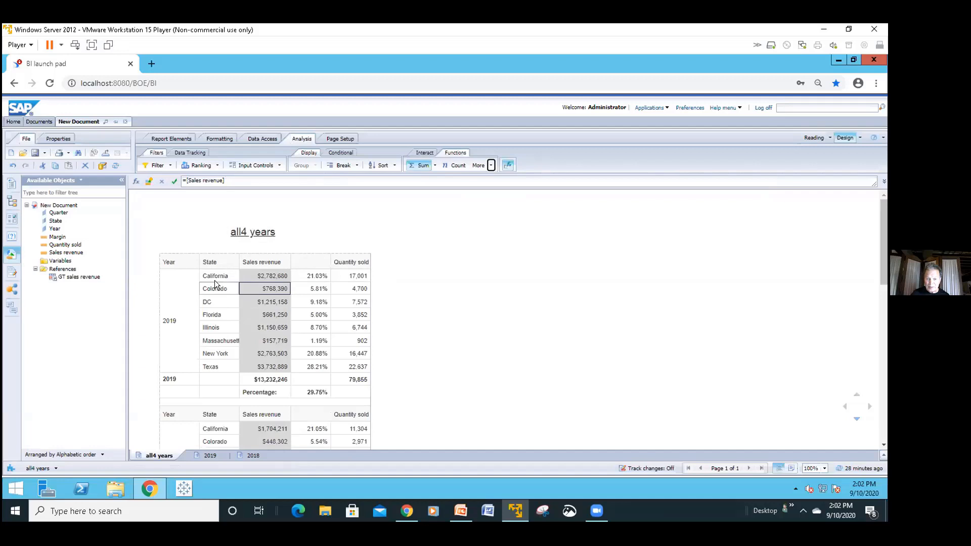
- Switch to the PowerPoint presentation showing the Contact Information slide
left_click(261, 240)
left_click(338, 254)
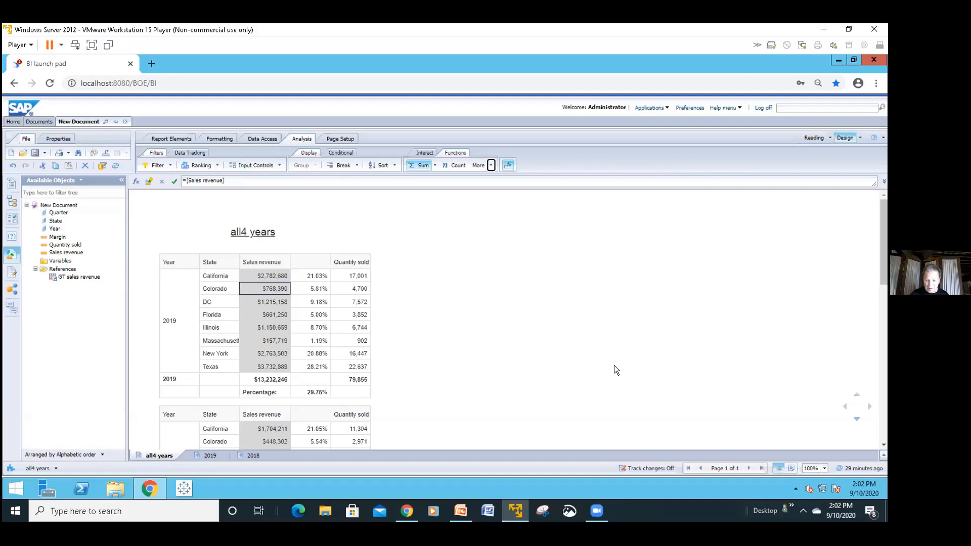
left_click(460, 510)
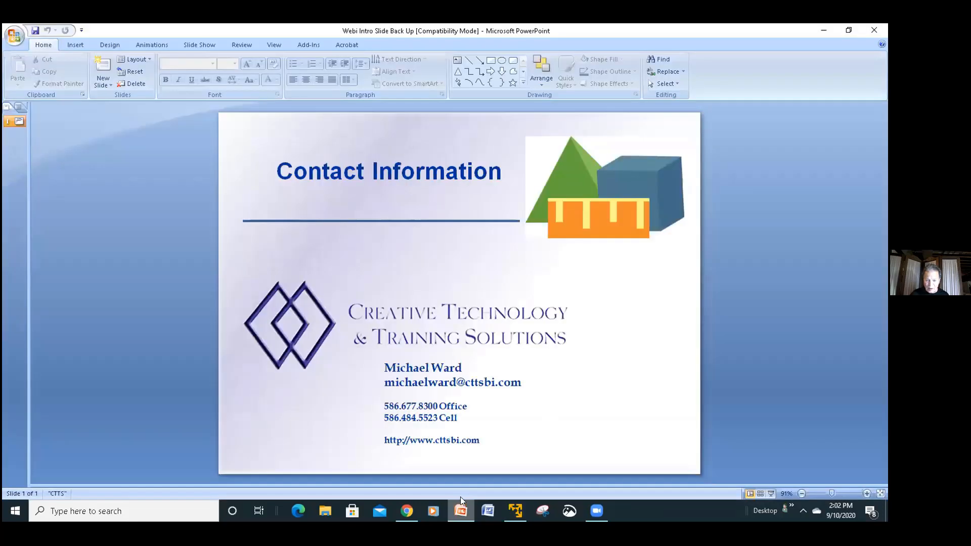